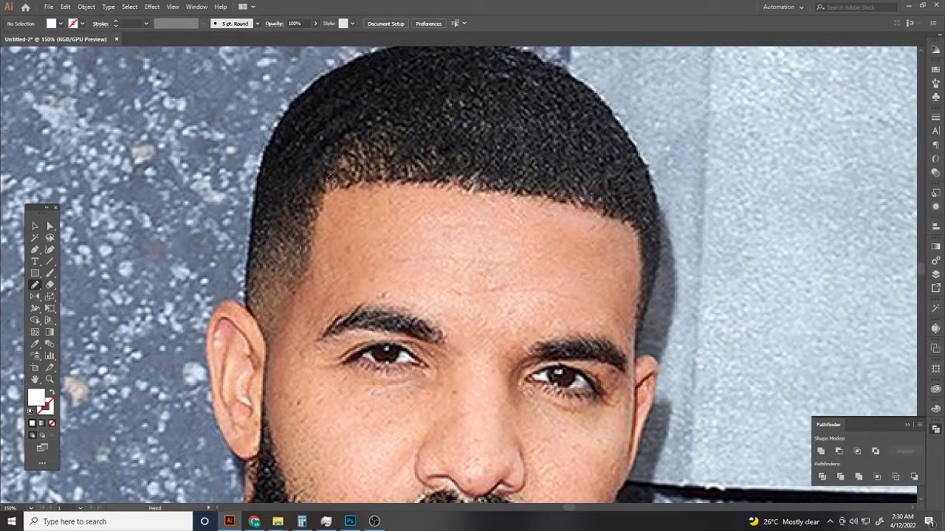
Step: Trace the forehead hairline and down the right temple, redoing the temple stroke
{"action": "mouse_move", "coordinate": [330, 183]}
{"action": "left_mouse_down"}
{"action": "mouse_move", "coordinate": [508, 189]}
{"action": "mouse_move", "coordinate": [391, 177]}
{"action": "mouse_move", "coordinate": [509, 209]}
{"action": "mouse_move", "coordinate": [423, 181]}
{"action": "left_mouse_up"}
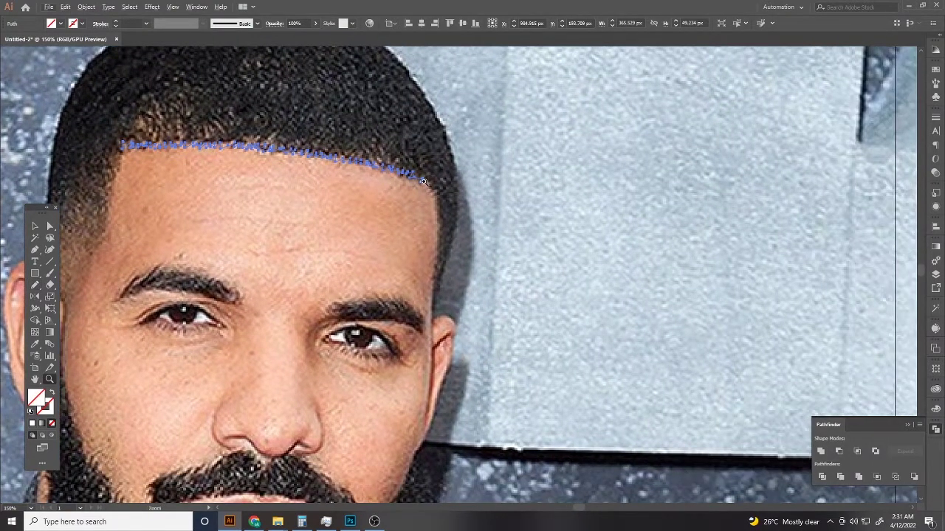
{"action": "scroll", "coordinate": [423, 181], "scroll_direction": "up", "scroll_amount": 3}
{"action": "key", "text": "n"}
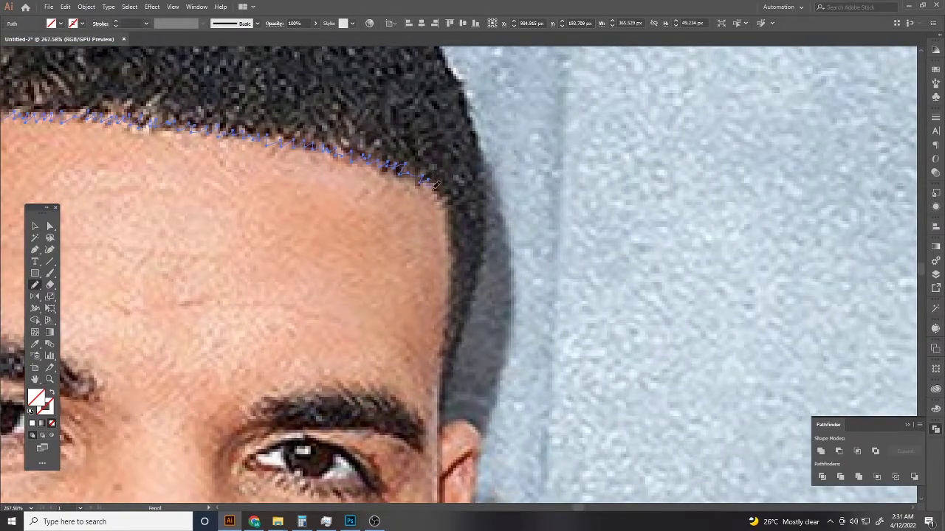
{"action": "mouse_move", "coordinate": [448, 246]}
{"action": "left_mouse_down"}
{"action": "mouse_move", "coordinate": [428, 274]}
{"action": "mouse_move", "coordinate": [459, 214]}
{"action": "left_mouse_up"}
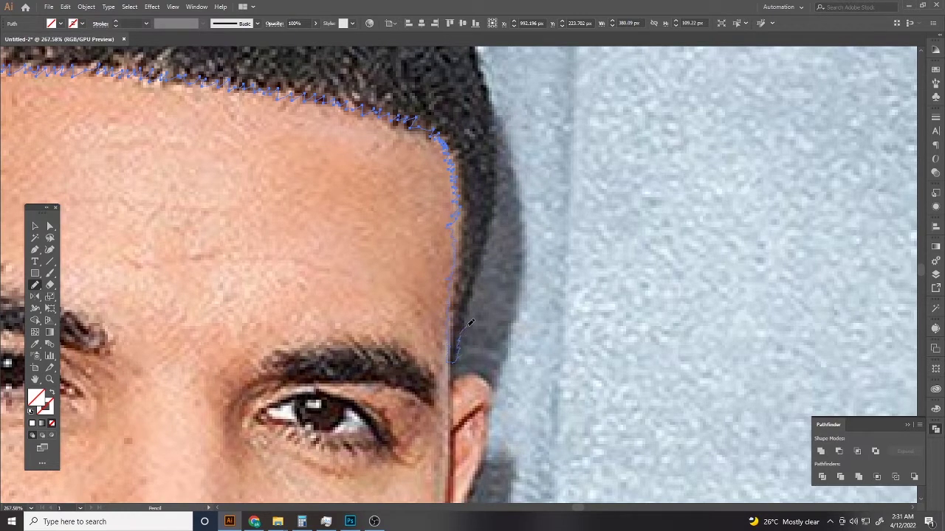
{"action": "key", "text": "ctrl+z"}
{"action": "key", "text": "ctrl+minus"}
{"action": "key", "text": "ctrl+minus"}
{"action": "key", "text": "ctrl+minus"}
{"action": "key", "text": "ctrl+equal"}
{"action": "key", "text": "ctrl+equal"}
{"action": "key", "text": "ctrl+equal"}
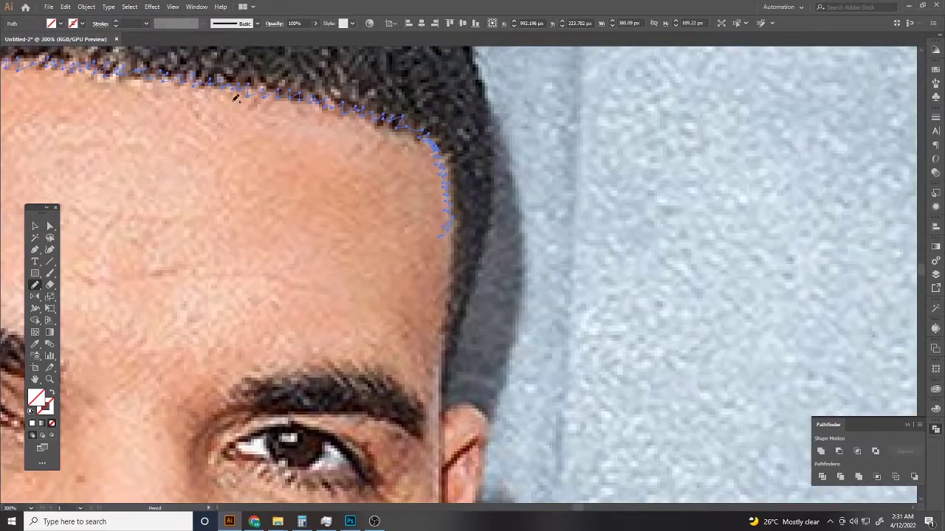
{"action": "scroll", "coordinate": [441, 259], "scroll_direction": "down", "scroll_amount": 2}
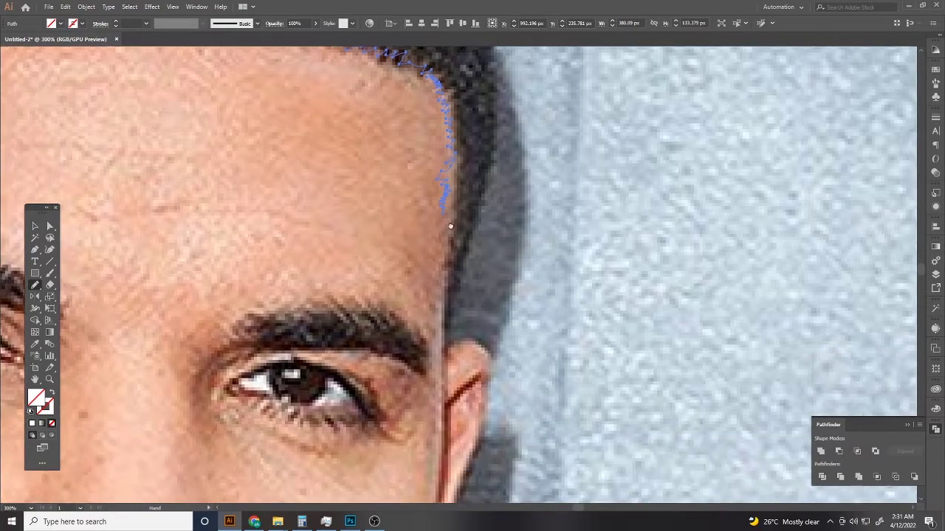
{"action": "left_click_drag", "start_coordinate": [437, 173], "coordinate": [435, 205]}
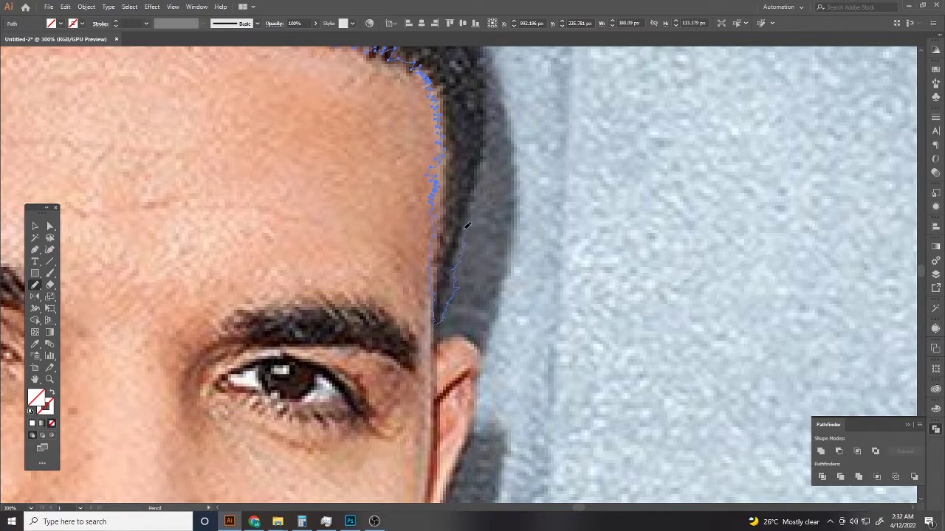
Step: Trace the hair's right edge upward and join it to the hairline outline
{"action": "left_click_drag", "start_coordinate": [493, 121], "coordinate": [451, 290]}
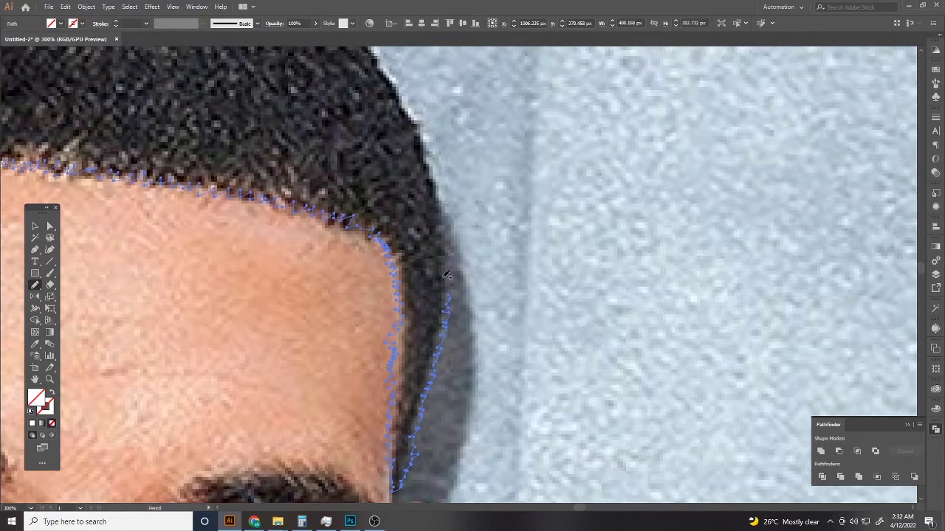
{"action": "scroll", "coordinate": [445, 207], "scroll_direction": "down", "scroll_amount": 1, "text": "alt"}
{"action": "scroll", "coordinate": [498, 312], "scroll_direction": "down", "scroll_amount": 1, "text": "alt"}
{"action": "scroll", "coordinate": [519, 296], "scroll_direction": "down", "scroll_amount": 1, "text": "alt"}
{"action": "scroll", "coordinate": [519, 297], "scroll_direction": "up", "scroll_amount": 1, "text": "alt"}
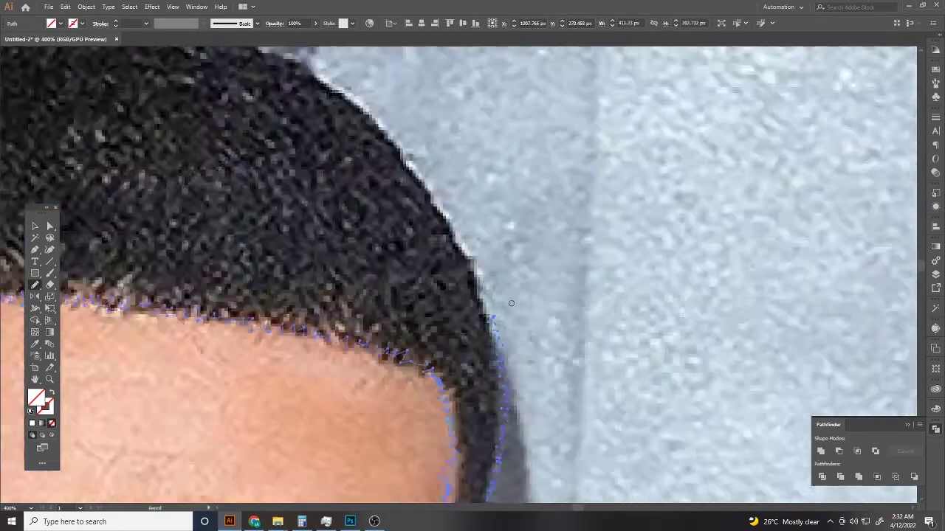
{"action": "scroll", "coordinate": [546, 347], "scroll_direction": "up", "scroll_amount": 1, "text": "alt"}
{"action": "scroll", "coordinate": [569, 391], "scroll_direction": "up", "scroll_amount": 1, "text": "alt"}
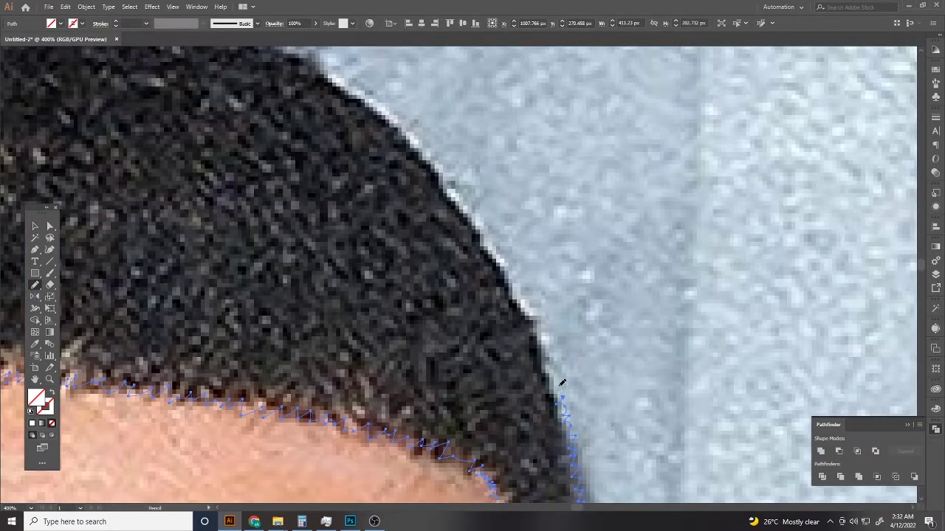
{"action": "left_click_drag", "start_coordinate": [547, 346], "coordinate": [523, 298]}
{"action": "left_click_drag", "start_coordinate": [536, 323], "coordinate": [492, 241]}
{"action": "mouse_move", "coordinate": [457, 200]}
{"action": "left_mouse_down"}
{"action": "mouse_move", "coordinate": [386, 122]}
{"action": "mouse_move", "coordinate": [555, 336]}
{"action": "mouse_move", "coordinate": [533, 323]}
{"action": "left_mouse_up"}
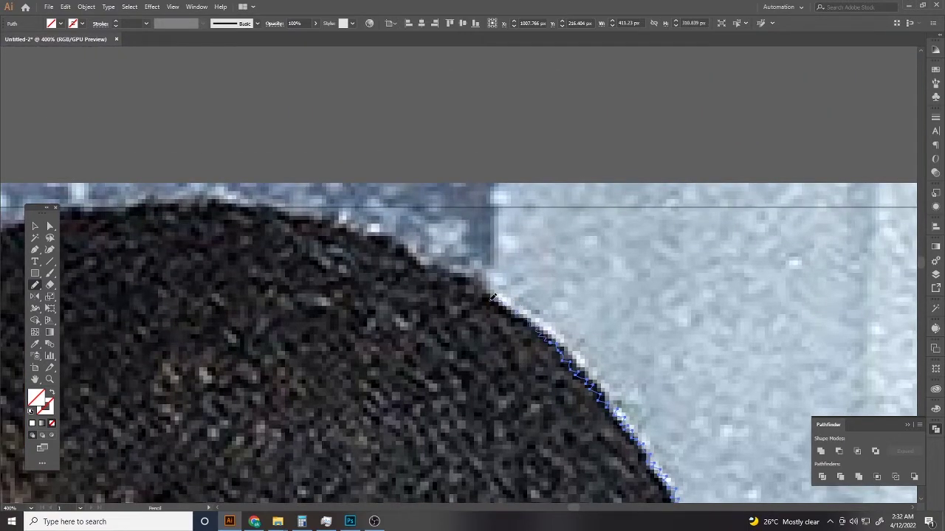
Step: Continue the hair outline along the top edge over the crown
{"action": "left_click_drag", "start_coordinate": [414, 251], "coordinate": [374, 231]}
{"action": "mouse_move", "coordinate": [267, 208]}
{"action": "left_mouse_down"}
{"action": "mouse_move", "coordinate": [69, 211]}
{"action": "mouse_move", "coordinate": [344, 229]}
{"action": "left_mouse_up"}
{"action": "mouse_move", "coordinate": [401, 219]}
{"action": "left_mouse_down"}
{"action": "mouse_move", "coordinate": [245, 263]}
{"action": "mouse_move", "coordinate": [148, 325]}
{"action": "mouse_move", "coordinate": [468, 175]}
{"action": "left_mouse_up"}
{"action": "mouse_move", "coordinate": [270, 204]}
{"action": "left_mouse_down"}
{"action": "mouse_move", "coordinate": [367, 263]}
{"action": "mouse_move", "coordinate": [277, 94]}
{"action": "mouse_move", "coordinate": [209, 142]}
{"action": "left_mouse_up"}
Step: Trace the hair's left side down from the hairline, redrawing the undone stroke
{"action": "mouse_move", "coordinate": [417, 166]}
{"action": "left_mouse_down"}
{"action": "mouse_move", "coordinate": [235, 289]}
{"action": "mouse_move", "coordinate": [228, 265]}
{"action": "mouse_move", "coordinate": [244, 207]}
{"action": "mouse_move", "coordinate": [218, 343]}
{"action": "mouse_move", "coordinate": [229, 295]}
{"action": "mouse_move", "coordinate": [300, 157]}
{"action": "left_mouse_up"}
{"action": "mouse_move", "coordinate": [300, 157]}
{"action": "left_mouse_down"}
{"action": "mouse_move", "coordinate": [295, 269]}
{"action": "mouse_move", "coordinate": [283, 277]}
{"action": "left_mouse_up"}
{"action": "key", "text": "ctrl+z"}
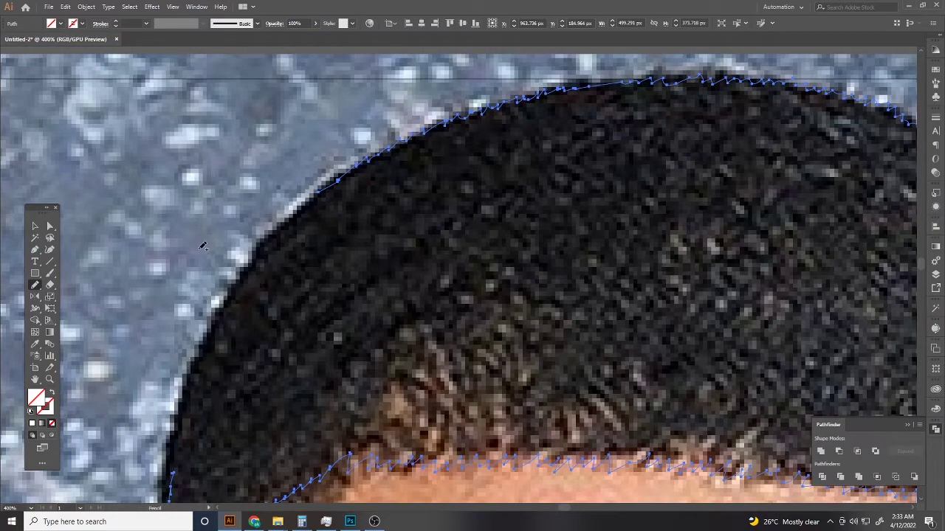
{"action": "mouse_move", "coordinate": [317, 192]}
{"action": "left_mouse_down"}
{"action": "mouse_move", "coordinate": [272, 232]}
{"action": "mouse_move", "coordinate": [237, 289]}
{"action": "left_mouse_up"}
{"action": "left_click_drag", "start_coordinate": [207, 334], "coordinate": [177, 472]}
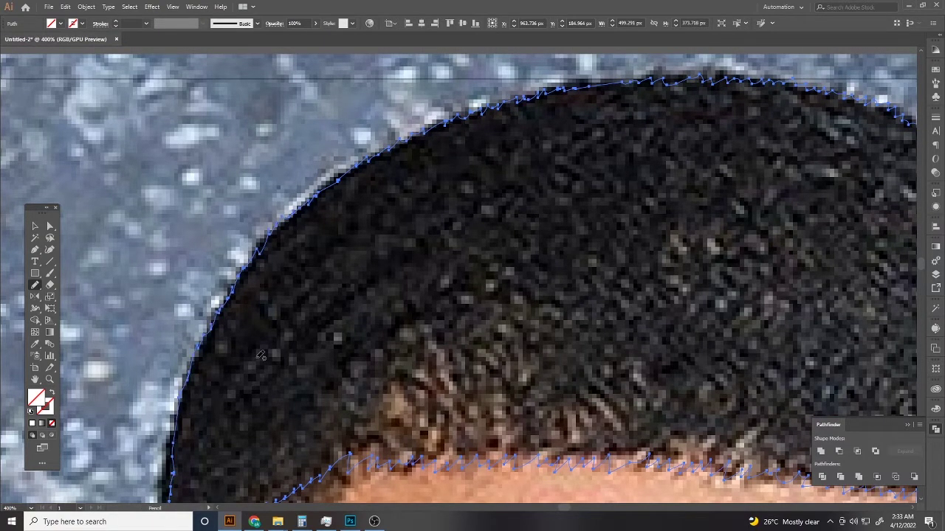
{"action": "scroll", "coordinate": [265, 347], "scroll_direction": "down", "scroll_amount": 2, "text": "alt"}
Step: Fill the hair outline solid black with the Eyedropper and deselect it
{"action": "key", "text": "i"}
{"action": "left_click", "coordinate": [328, 322]}
{"action": "key", "text": "ctrl+shift+a"}
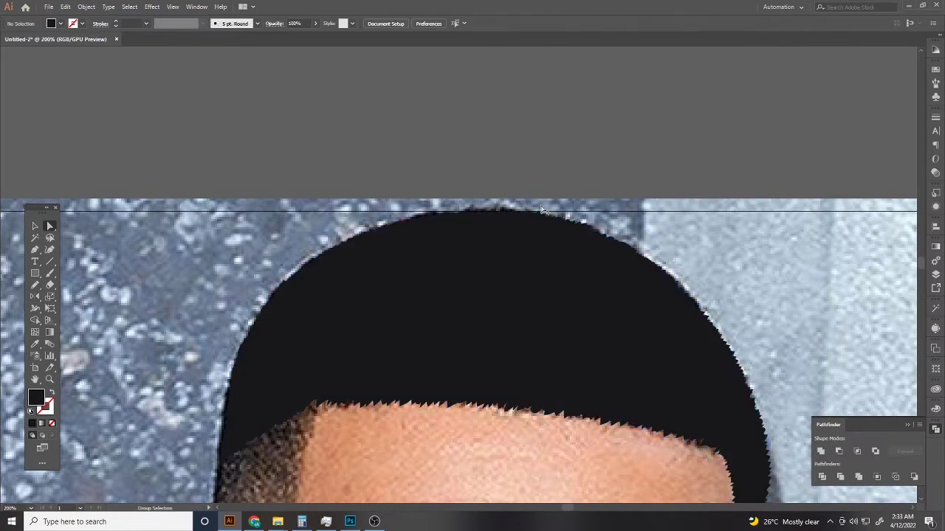
{"action": "key", "text": "ctrl+1"}
{"action": "scroll", "coordinate": [557, 389], "scroll_direction": "up", "scroll_amount": 1, "text": "alt"}
{"action": "scroll", "coordinate": [517, 355], "scroll_direction": "up", "scroll_amount": 1, "text": "alt"}
{"action": "scroll", "coordinate": [354, 295], "scroll_direction": "up", "scroll_amount": 1, "text": "alt"}
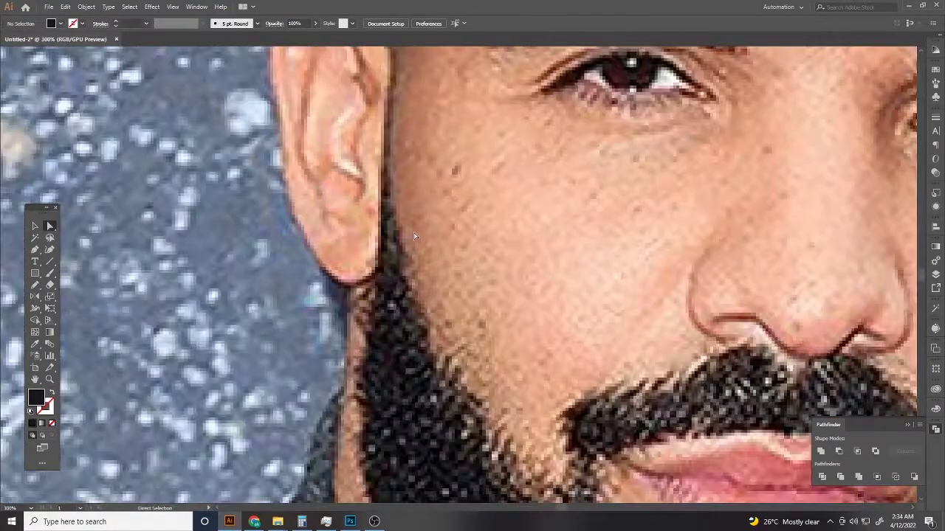
Step: Pencil the beard's inner edge from below the ear to the moustache
{"action": "key", "text": "n"}
{"action": "mouse_move", "coordinate": [391, 162]}
{"action": "left_mouse_down"}
{"action": "mouse_move", "coordinate": [399, 242]}
{"action": "mouse_move", "coordinate": [432, 341]}
{"action": "mouse_move", "coordinate": [350, 213]}
{"action": "left_mouse_up"}
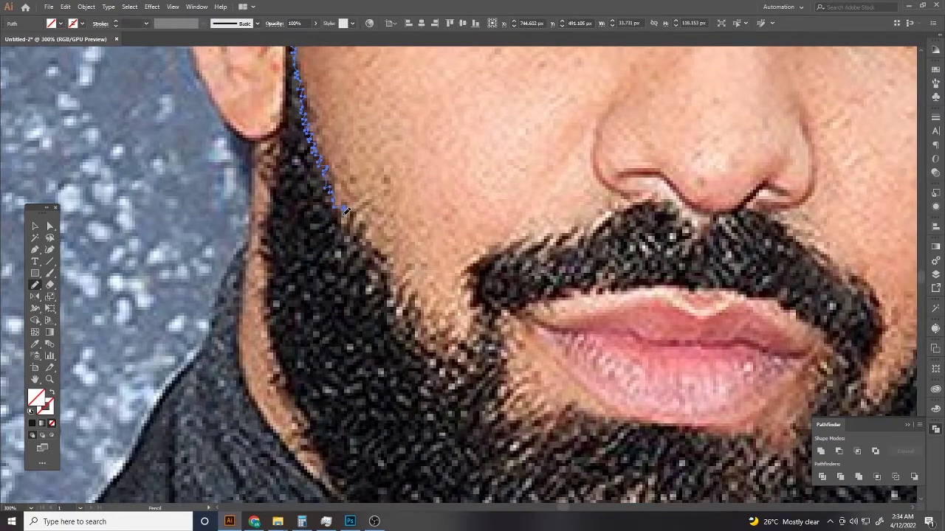
{"action": "mouse_move", "coordinate": [396, 273]}
{"action": "left_mouse_down"}
{"action": "mouse_move", "coordinate": [401, 301]}
{"action": "mouse_move", "coordinate": [364, 262]}
{"action": "left_mouse_up"}
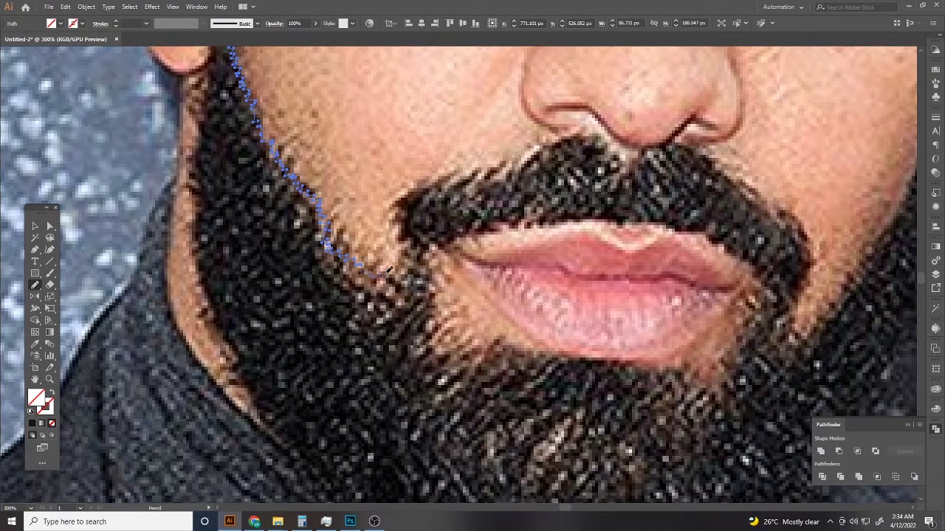
{"action": "mouse_move", "coordinate": [401, 219]}
{"action": "left_mouse_down"}
{"action": "mouse_move", "coordinate": [426, 190]}
{"action": "mouse_move", "coordinate": [555, 153]}
{"action": "mouse_move", "coordinate": [604, 151]}
{"action": "left_mouse_up"}
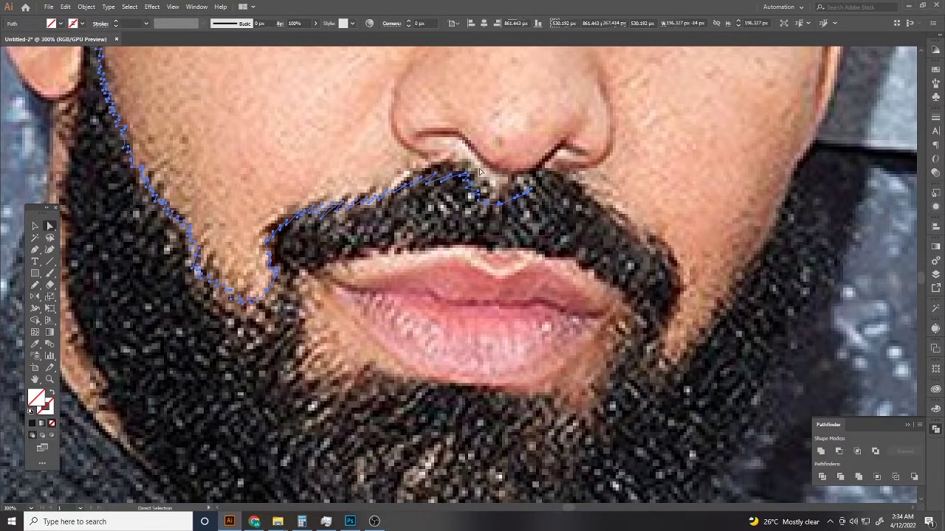
Step: Delete the stray hook at the end of the moustache path
{"action": "key", "text": "a"}
{"action": "left_click", "coordinate": [178, 26]}
{"action": "left_click", "coordinate": [436, 207]}
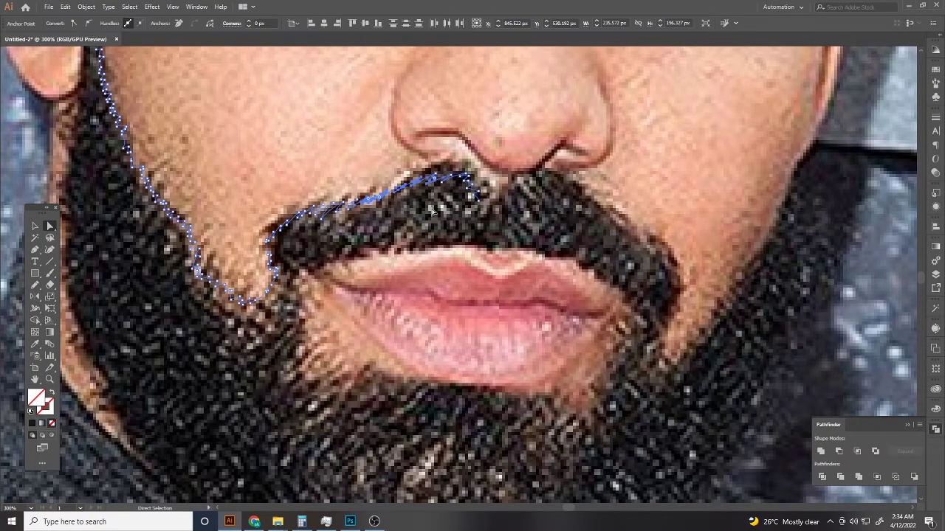
{"action": "key", "text": "ctrl+plus"}
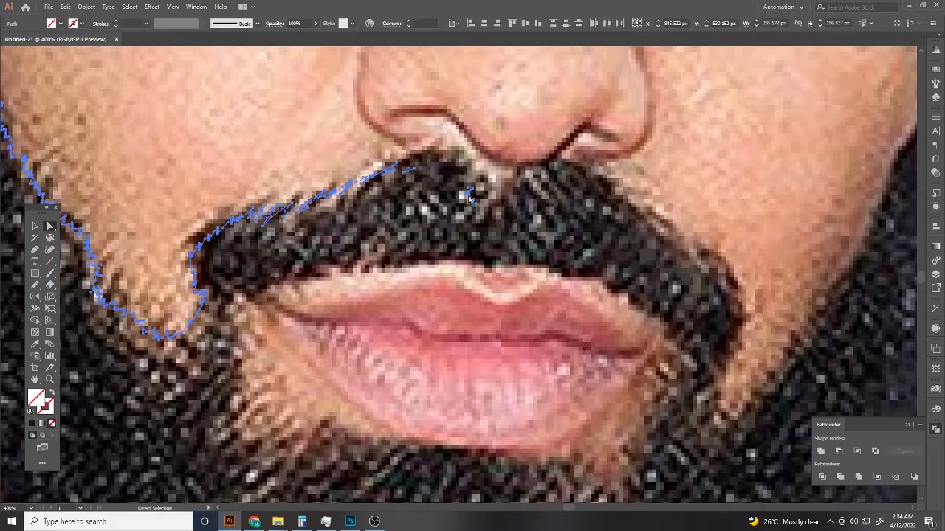
{"action": "left_click_drag", "start_coordinate": [473, 204], "coordinate": [423, 200]}
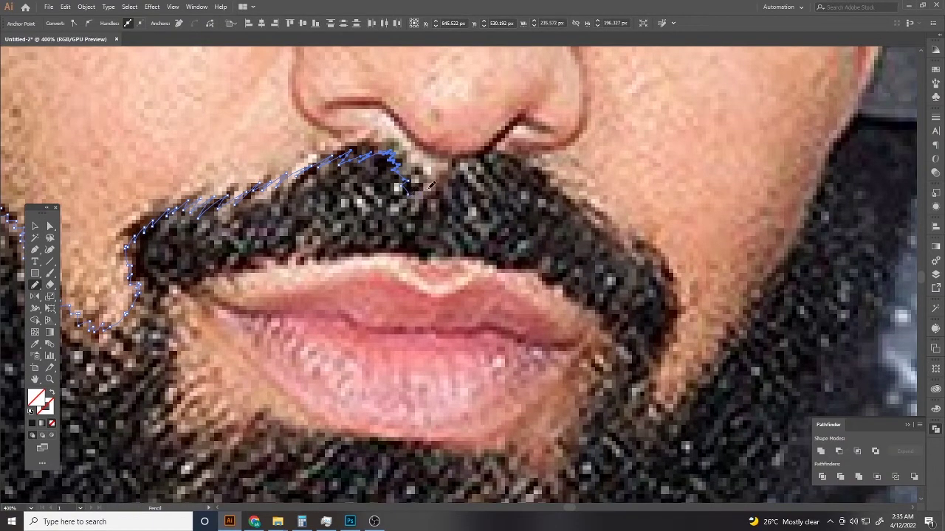
Step: Extend the beard line around the moustache's right side and up the right jaw to the ear
{"action": "left_click_drag", "start_coordinate": [473, 157], "coordinate": [522, 168]}
{"action": "left_click_drag", "start_coordinate": [568, 203], "coordinate": [626, 243]}
{"action": "left_click_drag", "start_coordinate": [674, 311], "coordinate": [668, 319]}
{"action": "mouse_move", "coordinate": [699, 342]}
{"action": "left_mouse_down"}
{"action": "mouse_move", "coordinate": [626, 232]}
{"action": "mouse_move", "coordinate": [582, 249]}
{"action": "left_mouse_up"}
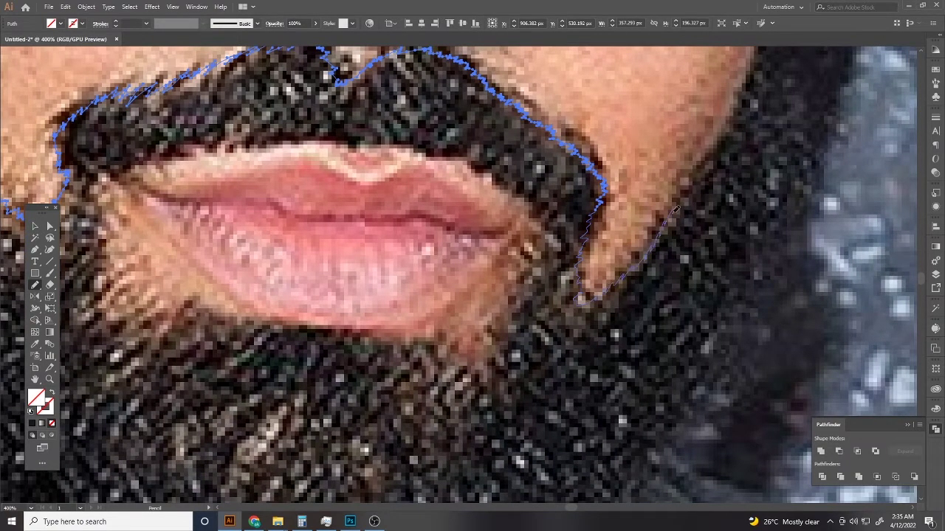
{"action": "left_click_drag", "start_coordinate": [648, 256], "coordinate": [705, 152]}
{"action": "scroll", "coordinate": [530, 230], "scroll_direction": "up", "scroll_amount": 3}
{"action": "scroll", "coordinate": [530, 230], "scroll_direction": "right", "scroll_amount": 4}
{"action": "scroll", "coordinate": [527, 234], "scroll_direction": "down", "scroll_amount": 5}
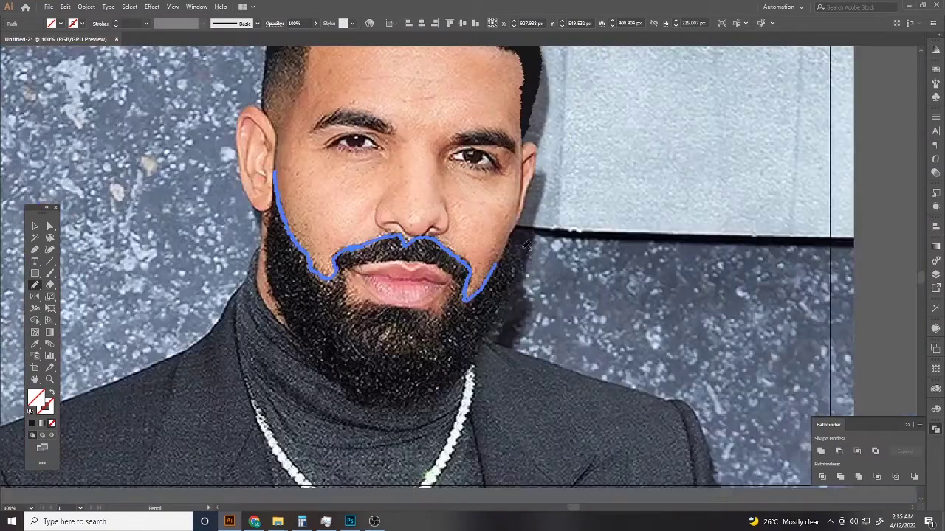
{"action": "scroll", "coordinate": [438, 259], "scroll_direction": "up", "scroll_amount": 4}
{"action": "scroll", "coordinate": [460, 319], "scroll_direction": "up", "scroll_amount": 3}
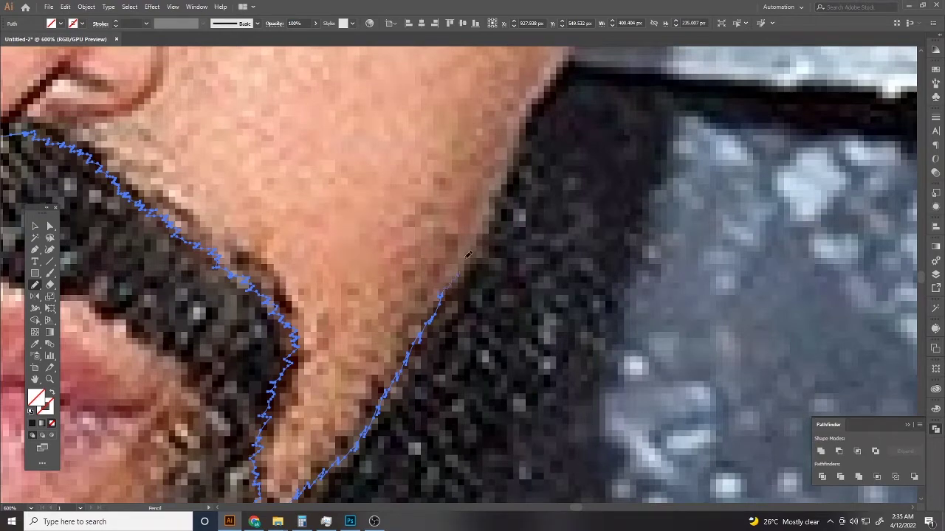
{"action": "left_click_drag", "start_coordinate": [514, 157], "coordinate": [564, 65]}
Step: Draw the beard's outer edge down from the jaw line's top, redoing it once
{"action": "scroll", "coordinate": [575, 111], "scroll_direction": "down", "scroll_amount": 5}
{"action": "scroll", "coordinate": [293, 133], "scroll_direction": "up", "scroll_amount": 4}
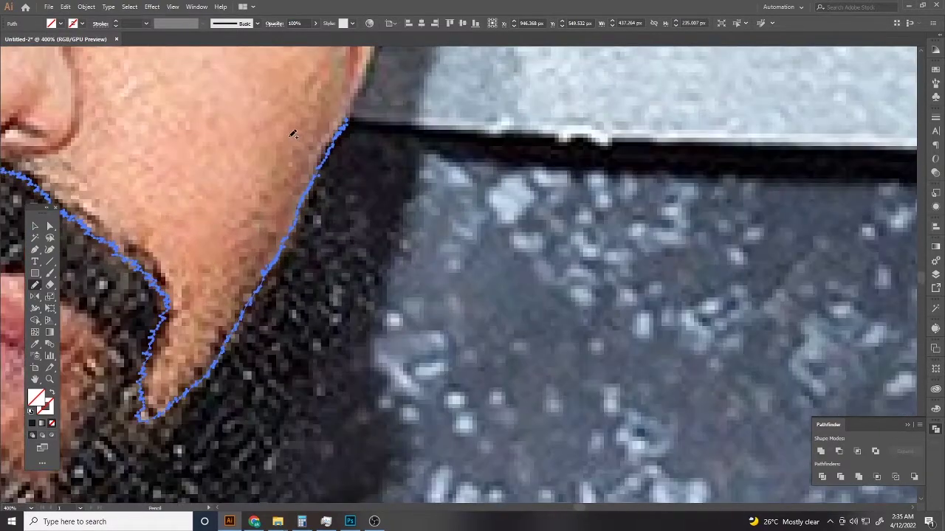
{"action": "mouse_move", "coordinate": [349, 116]}
{"action": "left_mouse_down"}
{"action": "mouse_move", "coordinate": [315, 275]}
{"action": "mouse_move", "coordinate": [260, 437]}
{"action": "left_mouse_up"}
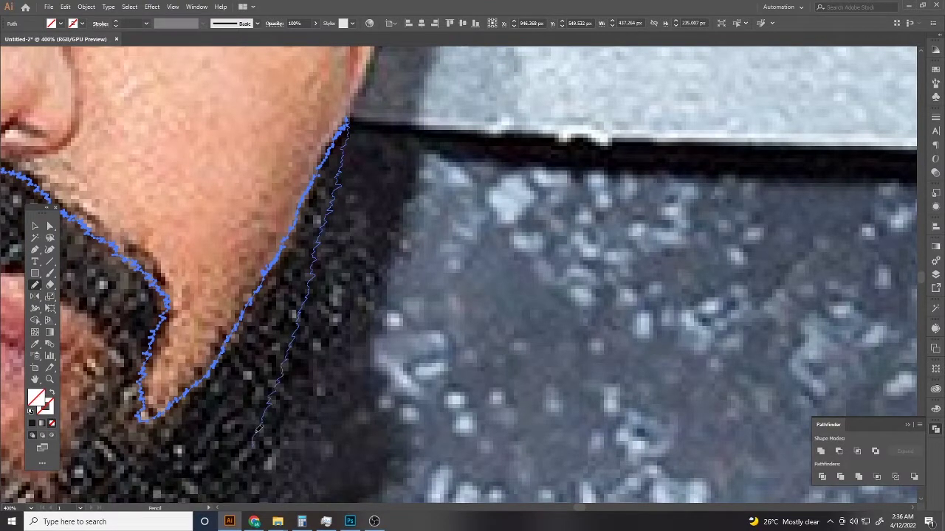
{"action": "key", "text": "ctrl+z"}
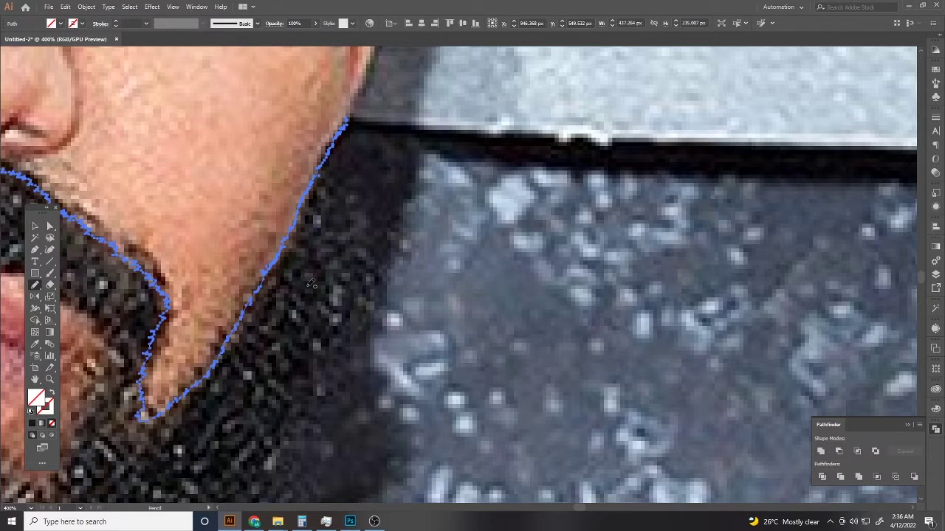
{"action": "mouse_move", "coordinate": [349, 113]}
{"action": "left_mouse_down"}
{"action": "mouse_move", "coordinate": [293, 357]}
{"action": "mouse_move", "coordinate": [233, 478]}
{"action": "left_mouse_up"}
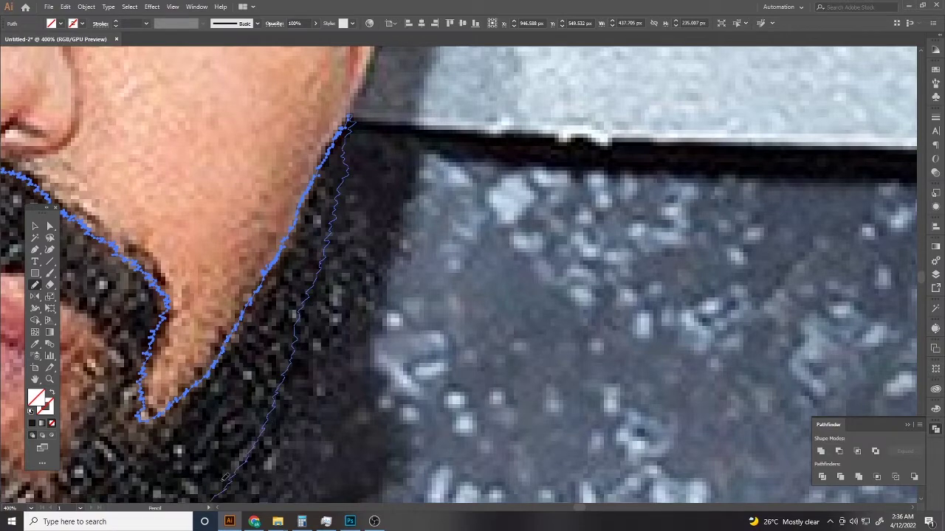
Step: Reshape the outer beard line's end and redraw the beard's lower edge along the chin
{"action": "key", "text": "a"}
{"action": "scroll", "coordinate": [540, 236], "scroll_direction": "down", "scroll_amount": 5}
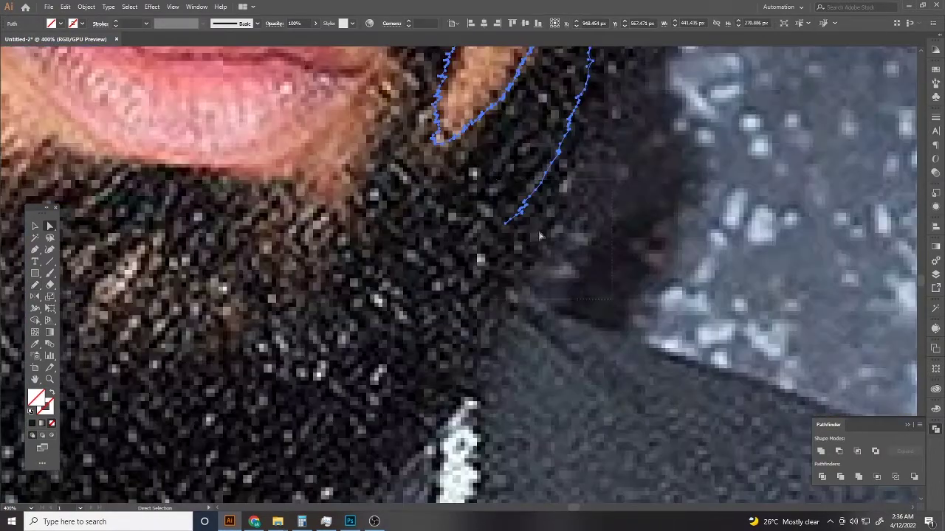
{"action": "left_click_drag", "start_coordinate": [534, 190], "coordinate": [569, 220]}
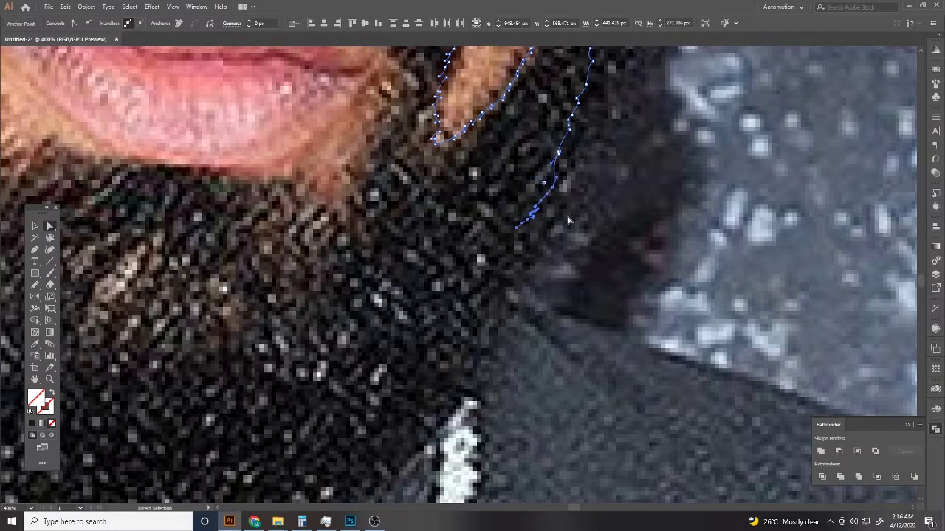
{"action": "key", "text": "n"}
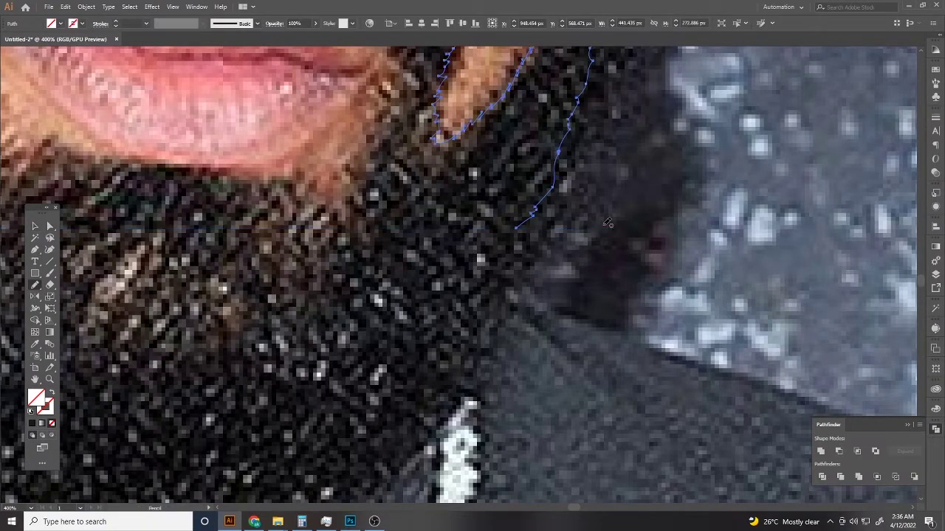
{"action": "mouse_move", "coordinate": [516, 226]}
{"action": "left_mouse_down"}
{"action": "mouse_move", "coordinate": [381, 479]}
{"action": "mouse_move", "coordinate": [358, 493]}
{"action": "mouse_move", "coordinate": [639, 322]}
{"action": "left_mouse_up"}
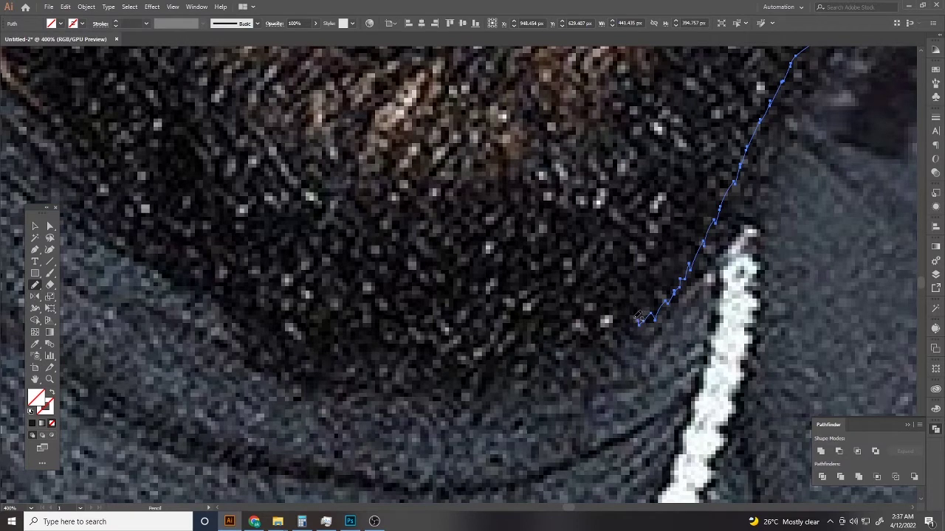
{"action": "left_click_drag", "start_coordinate": [638, 323], "coordinate": [371, 367]}
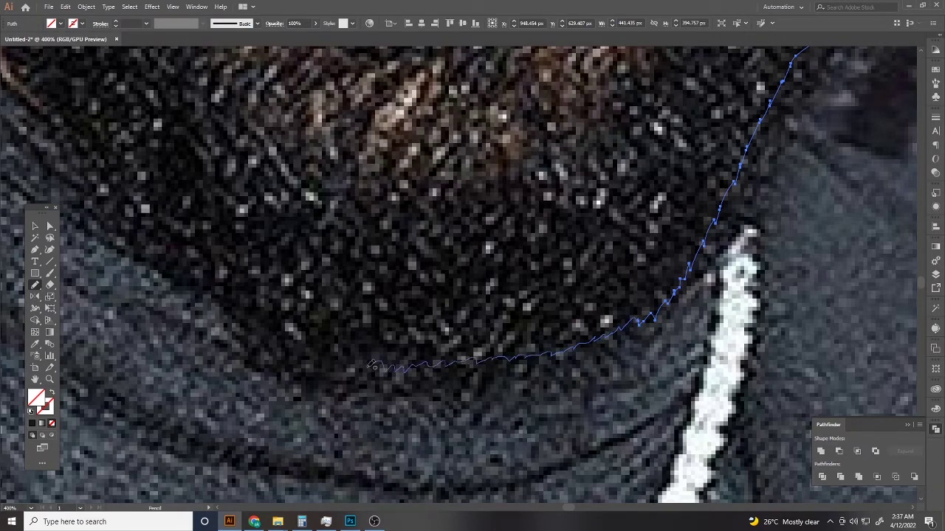
{"action": "left_click_drag", "start_coordinate": [371, 367], "coordinate": [211, 271]}
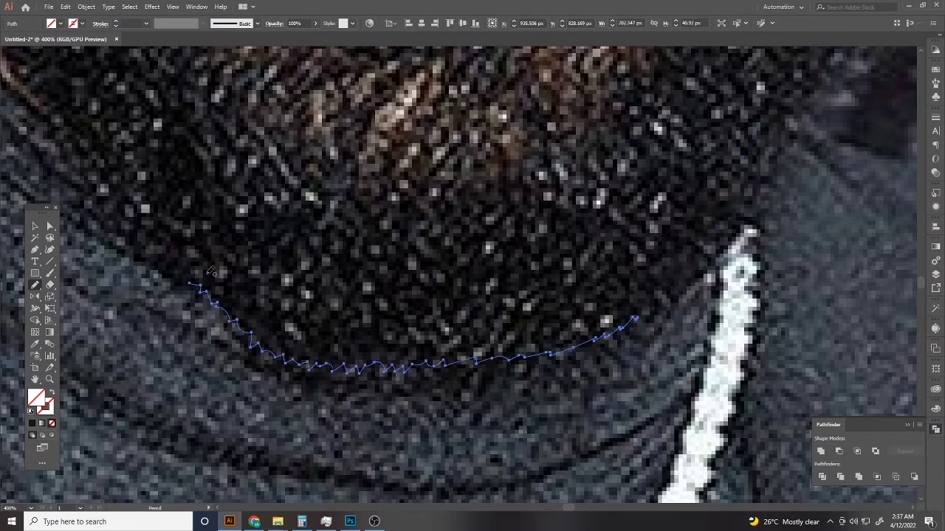
Step: Delete the stray segments past the outline's end anchor and nudge it onto the beard edge
{"action": "left_click_drag", "start_coordinate": [636, 337], "coordinate": [543, 378]}
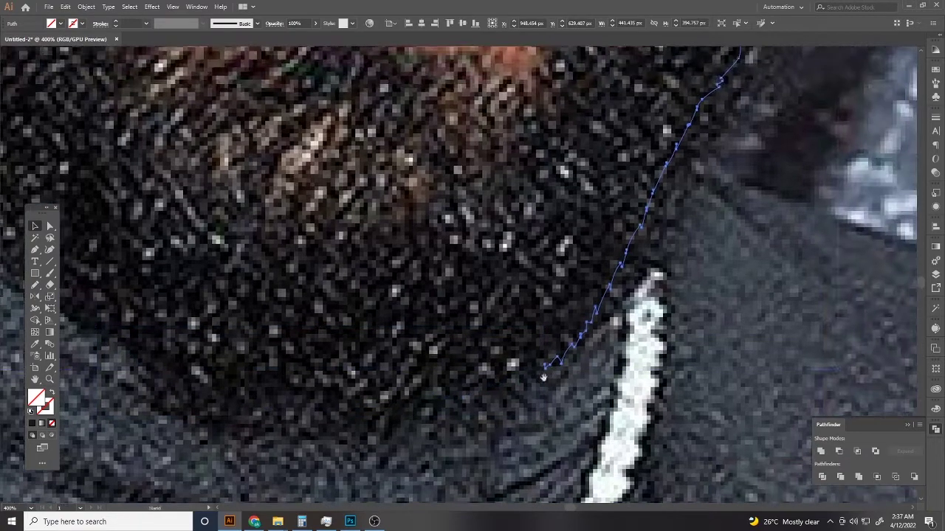
{"action": "key", "text": "ctrl+z"}
{"action": "key", "text": "ctrl+shift+z"}
{"action": "key", "text": "ctrl+z"}
{"action": "key", "text": "v"}
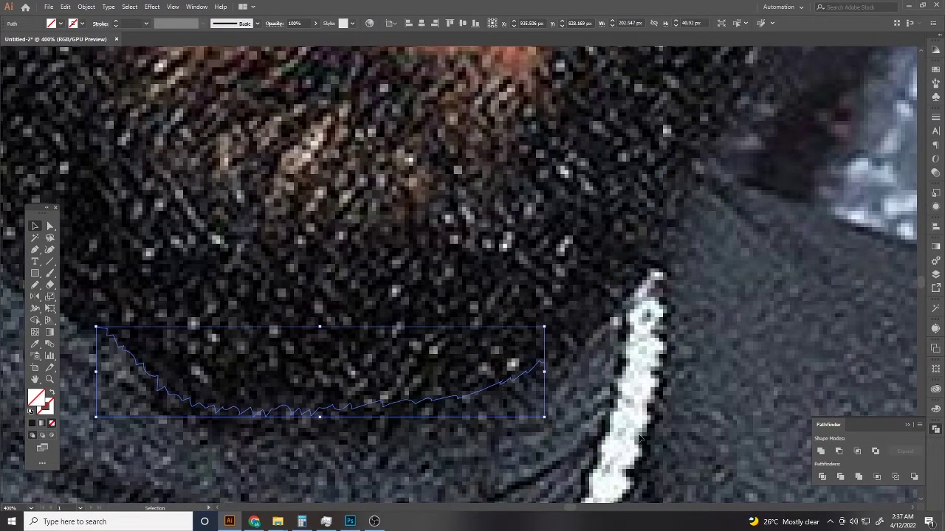
{"action": "scroll", "coordinate": [638, 438], "scroll_direction": "up", "scroll_amount": 4}
{"action": "left_click", "coordinate": [533, 354]}
{"action": "key", "text": "a"}
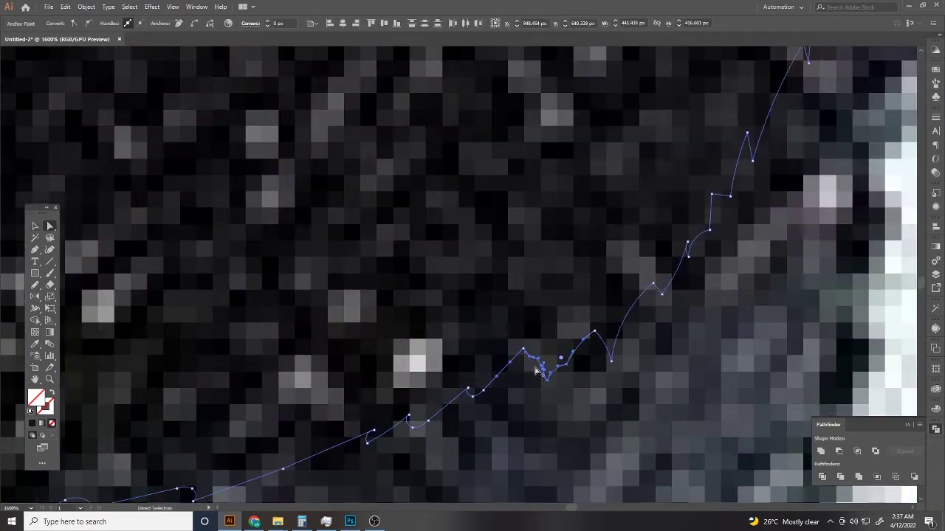
{"action": "scroll", "coordinate": [535, 371], "scroll_direction": "up", "scroll_amount": 4}
{"action": "key", "text": "Delete"}
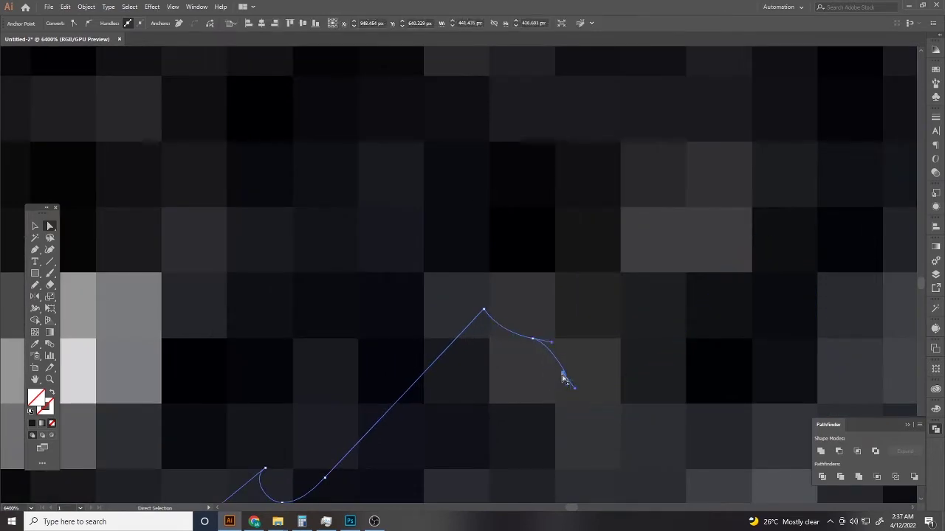
{"action": "left_click_drag", "start_coordinate": [563, 378], "coordinate": [579, 372]}
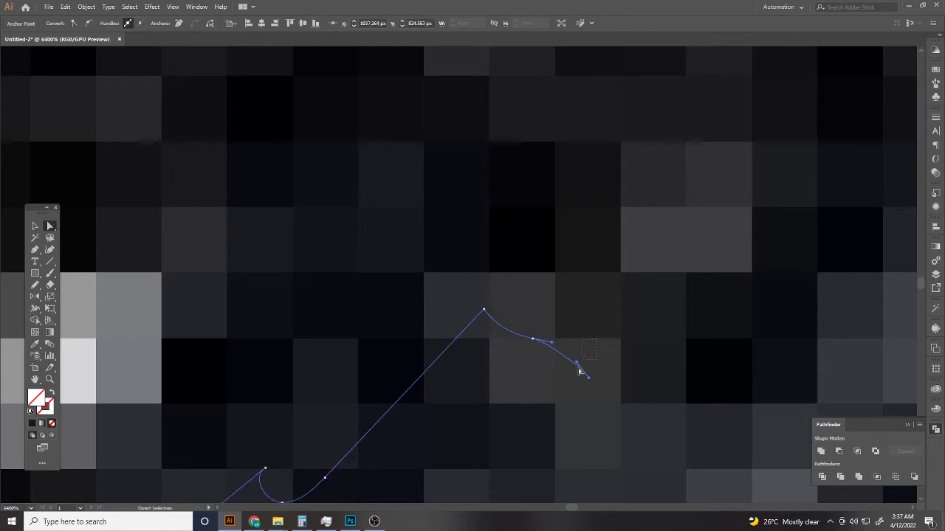
{"action": "right_click", "coordinate": [580, 372]}
{"action": "scroll", "coordinate": [438, 366], "scroll_direction": "down", "scroll_amount": 8}
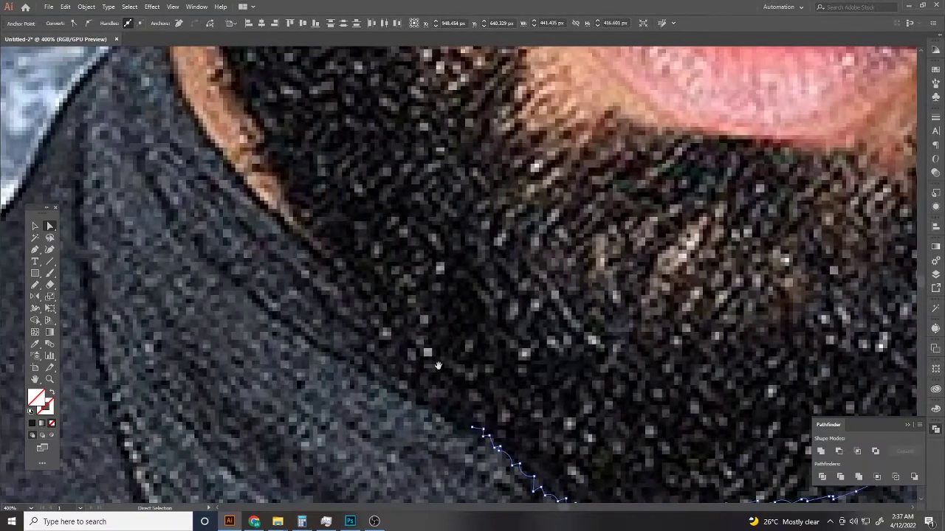
{"action": "left_click_drag", "start_coordinate": [438, 366], "coordinate": [454, 383]}
Step: Carry the beard outline up the jaw to the earlobe, join it, and fill it black
{"action": "key", "text": "n"}
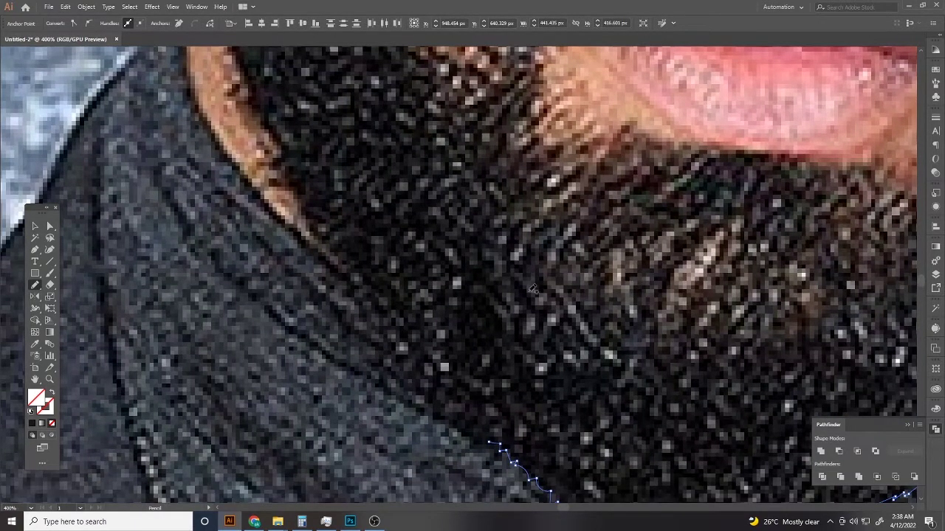
{"action": "mouse_move", "coordinate": [490, 436]}
{"action": "left_mouse_down"}
{"action": "mouse_move", "coordinate": [349, 244]}
{"action": "mouse_move", "coordinate": [462, 445]}
{"action": "mouse_move", "coordinate": [410, 341]}
{"action": "mouse_move", "coordinate": [386, 236]}
{"action": "mouse_move", "coordinate": [405, 435]}
{"action": "mouse_move", "coordinate": [406, 344]}
{"action": "left_mouse_up"}
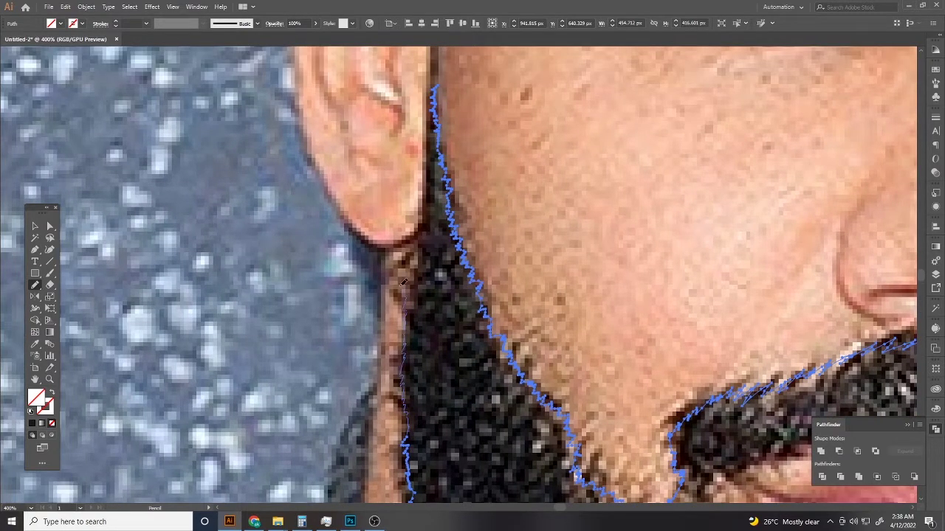
{"action": "left_click_drag", "start_coordinate": [403, 282], "coordinate": [420, 232]}
{"action": "left_click_drag", "start_coordinate": [429, 192], "coordinate": [437, 363]}
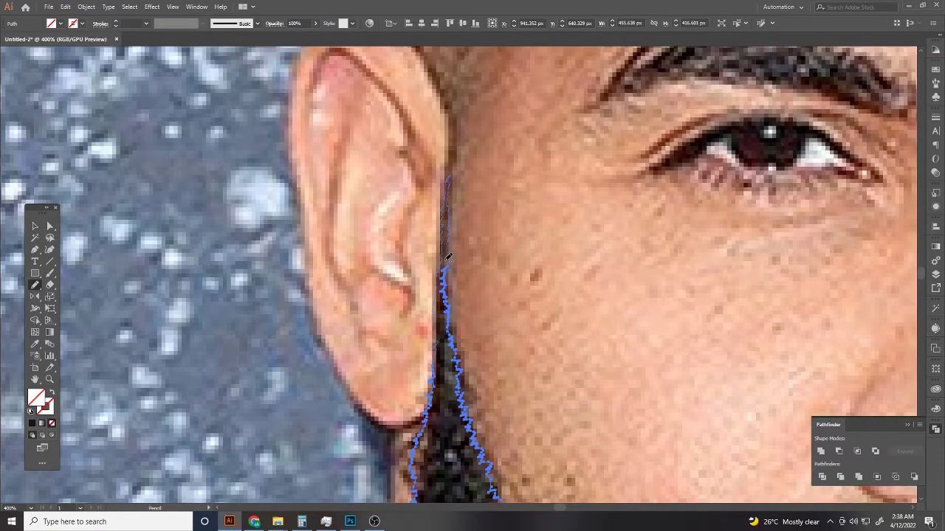
{"action": "key", "text": "ctrl+minus"}
{"action": "key", "text": "ctrl+minus"}
{"action": "key", "text": "ctrl+minus"}
{"action": "key", "text": "ctrl+minus"}
{"action": "key", "text": "ctrl+minus"}
Step: Undo the beard's black fill and deselect the beard outline
{"action": "key", "text": "a"}
{"action": "key", "text": "ctrl+shift+a"}
{"action": "key", "text": "ctrl+minus"}
{"action": "key", "text": "ctrl+minus"}
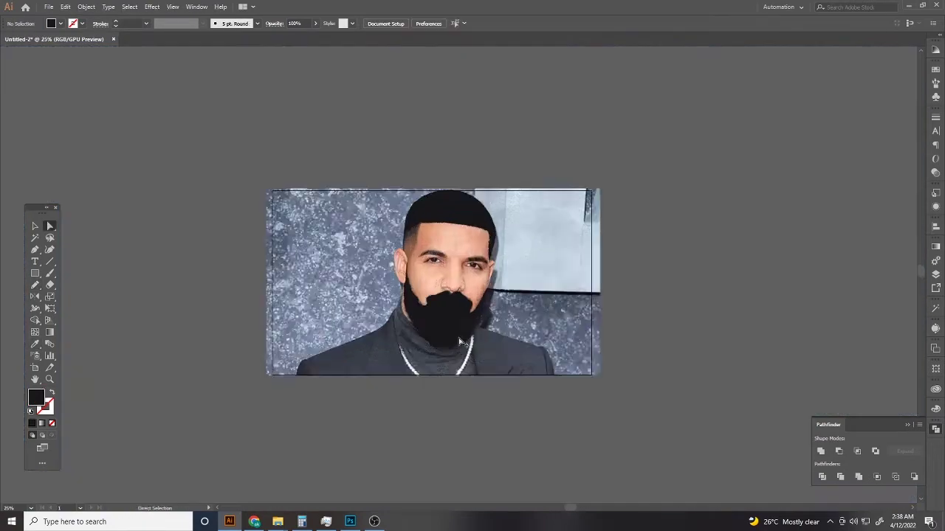
{"action": "key", "text": "ctrl+z"}
{"action": "key", "text": "ctrl+plus"}
{"action": "key", "text": "ctrl+plus"}
{"action": "key", "text": "ctrl+plus"}
{"action": "key", "text": "ctrl+plus"}
{"action": "key", "text": "ctrl+plus"}
{"action": "key", "text": "n"}
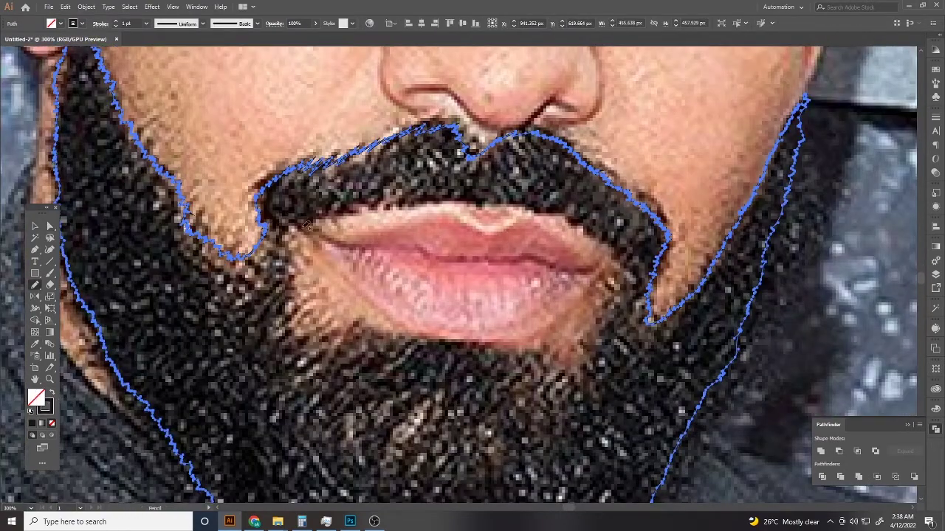
{"action": "left_click", "coordinate": [299, 223]}
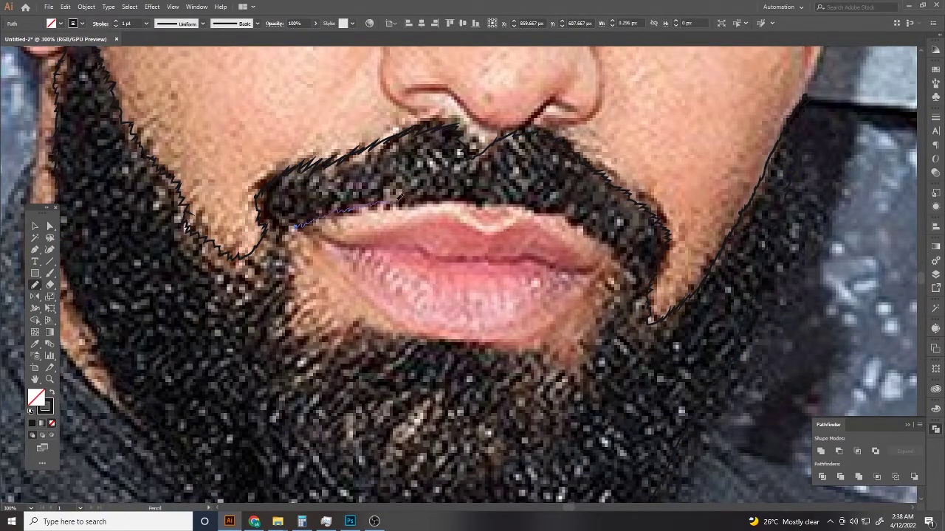
Step: Pencil an outline around the lips and chin patch for cutting out of the beard
{"action": "left_click_drag", "start_coordinate": [398, 198], "coordinate": [481, 197]}
{"action": "left_click_drag", "start_coordinate": [578, 380], "coordinate": [538, 347]}
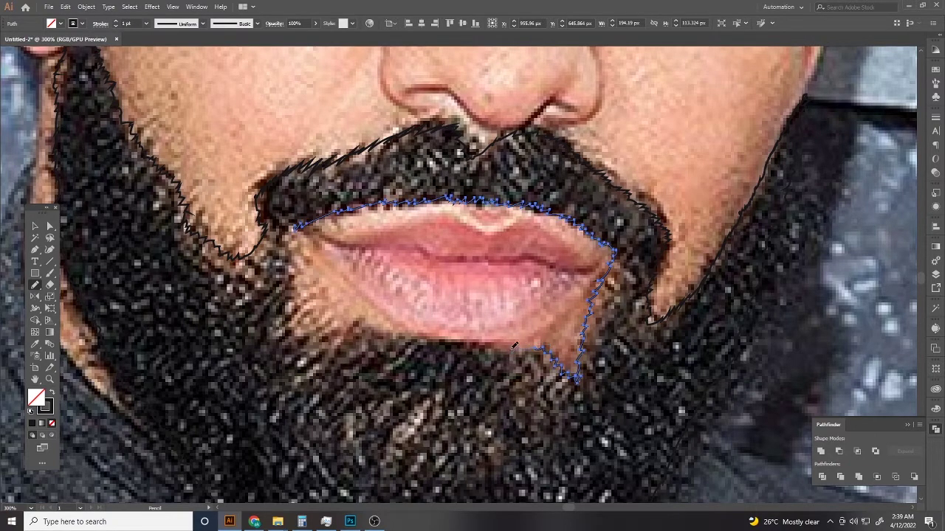
{"action": "left_click_drag", "start_coordinate": [480, 341], "coordinate": [437, 337]}
{"action": "left_click_drag", "start_coordinate": [295, 345], "coordinate": [283, 325]}
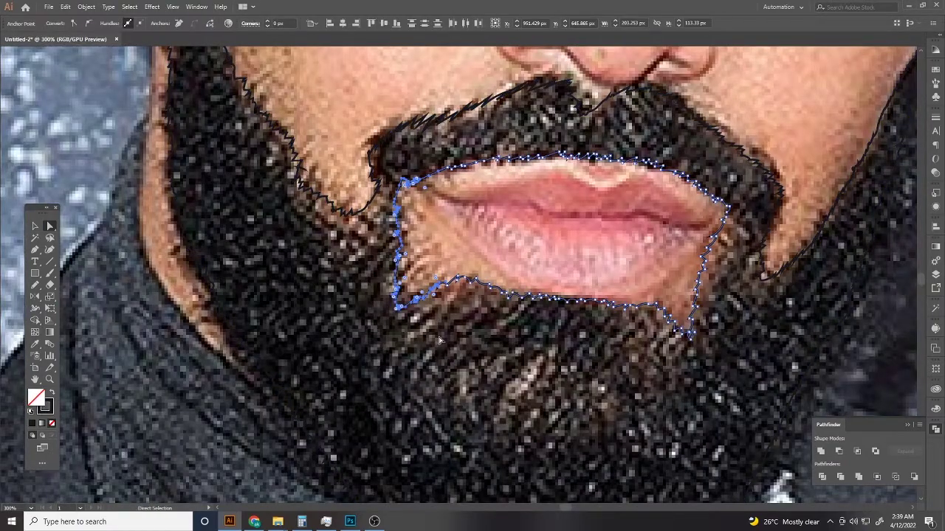
{"action": "left_click_drag", "start_coordinate": [430, 337], "coordinate": [440, 340]}
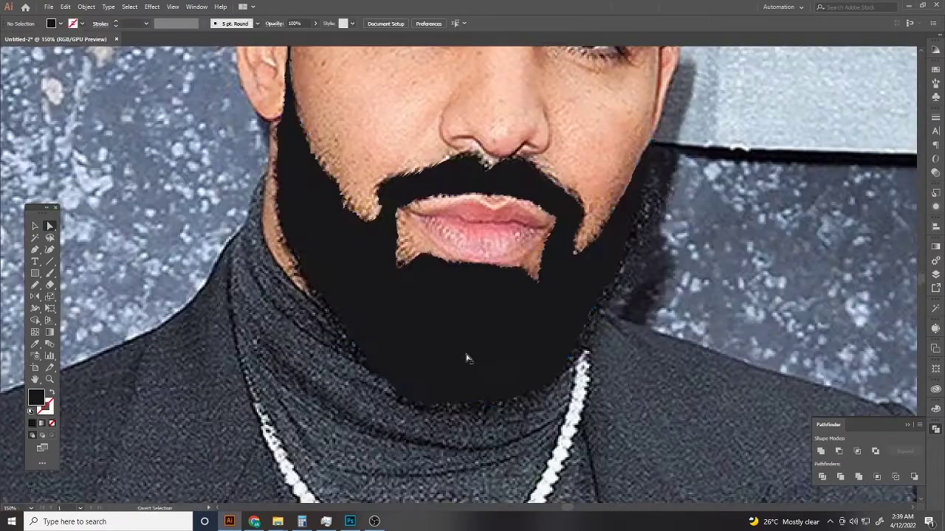
Step: Trace the left sideburn from the hairline toward the ear and fill it black
{"action": "key", "text": "ctrl+plus"}
{"action": "key", "text": "ctrl+plus"}
{"action": "key", "text": "ctrl+plus"}
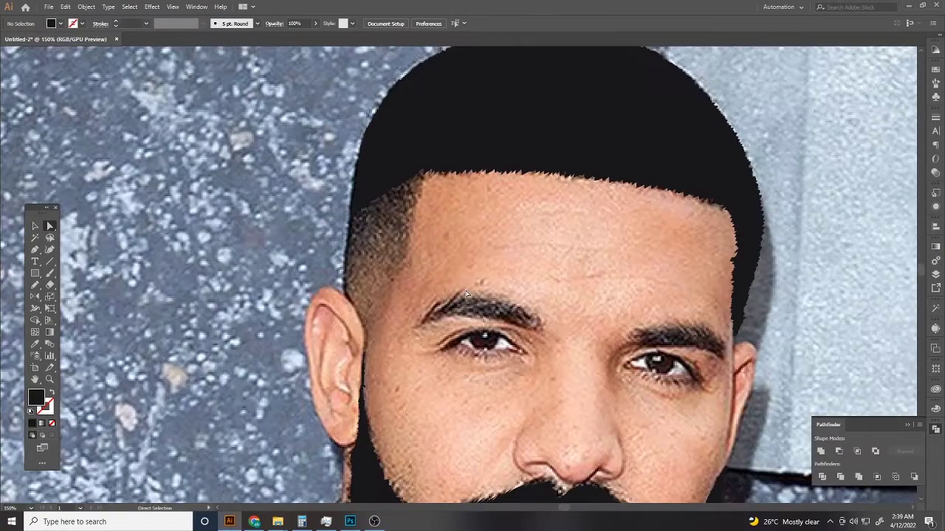
{"action": "key", "text": "ctrl+plus"}
{"action": "key", "text": "ctrl+plus"}
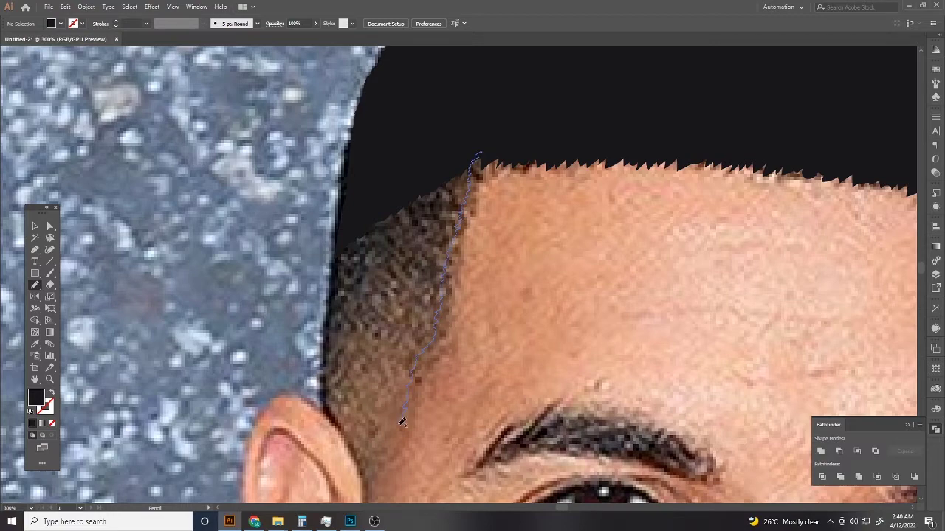
{"action": "left_click_drag", "start_coordinate": [409, 426], "coordinate": [464, 299]}
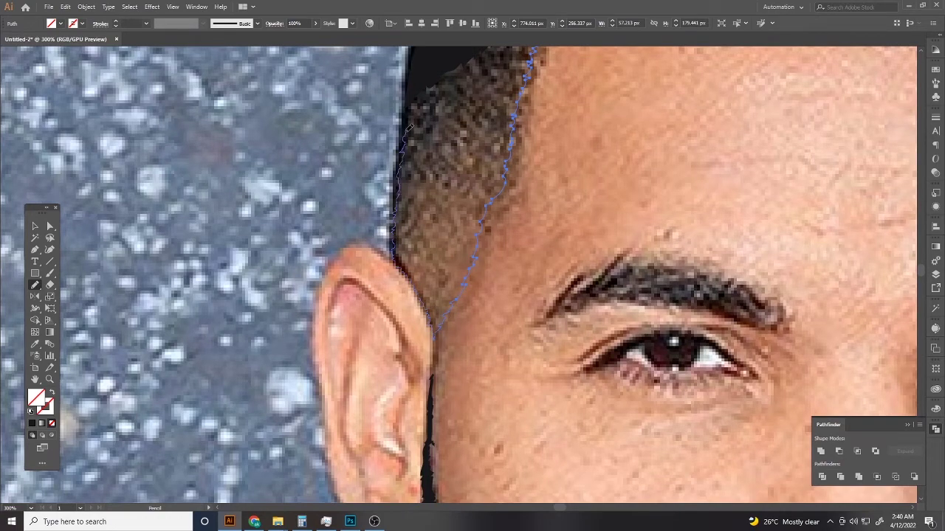
{"action": "left_click_drag", "start_coordinate": [408, 128], "coordinate": [349, 246]}
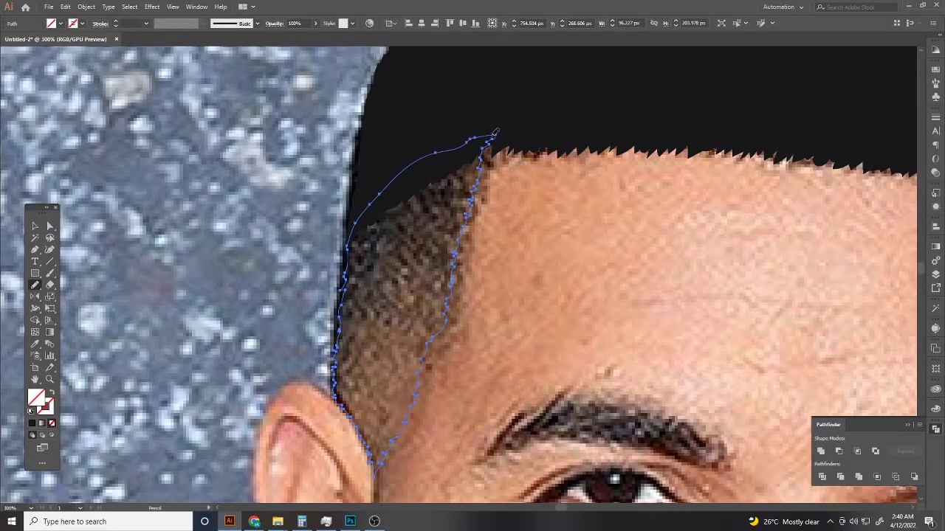
{"action": "key", "text": "ctrl+1"}
{"action": "key", "text": "shift+x"}
{"action": "key", "text": "v"}
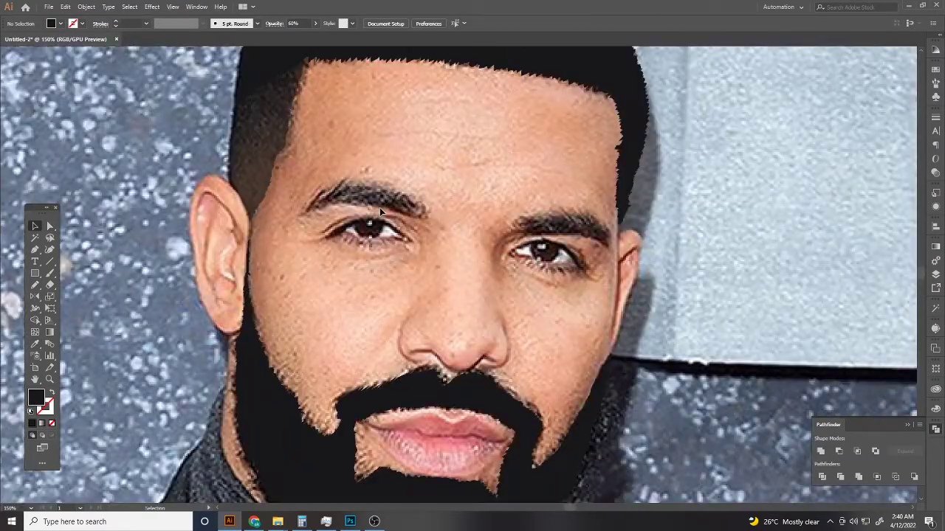
Step: Draw the left eyebrow as a closed Pen path and fill it black
{"action": "key", "text": "p"}
{"action": "scroll", "coordinate": [425, 225], "scroll_direction": "up", "scroll_amount": 3, "text": "alt"}
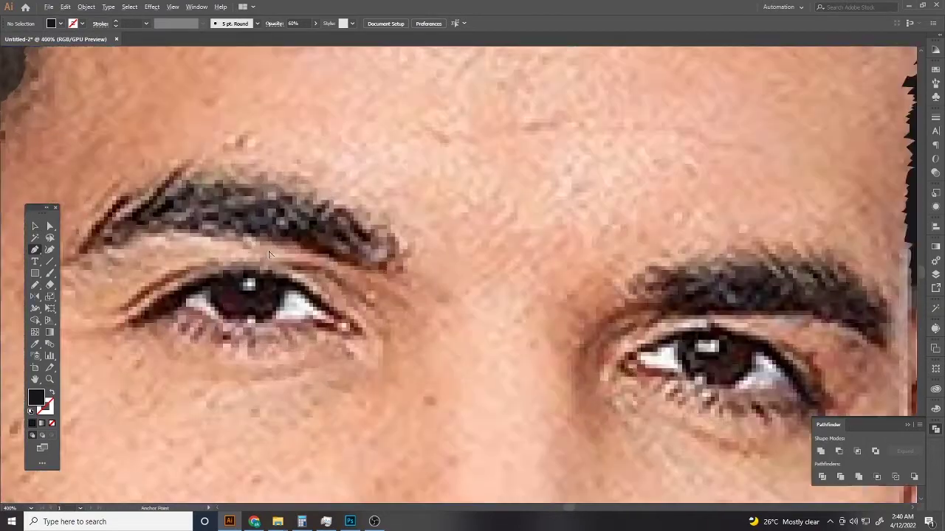
{"action": "scroll", "coordinate": [448, 358], "scroll_direction": "up", "scroll_amount": 2, "text": "alt"}
{"action": "left_click", "coordinate": [447, 361]}
{"action": "left_click_drag", "start_coordinate": [465, 316], "coordinate": [466, 317]}
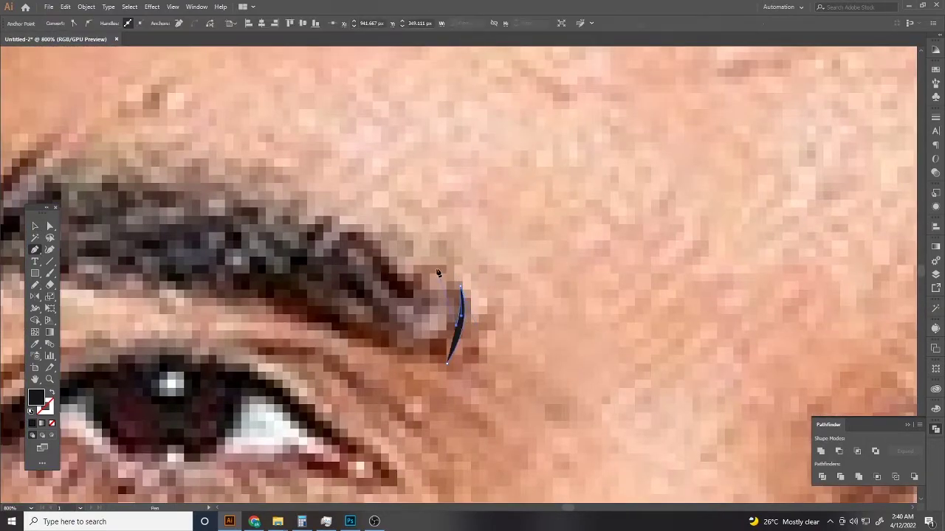
{"action": "left_click_drag", "start_coordinate": [333, 251], "coordinate": [437, 294]}
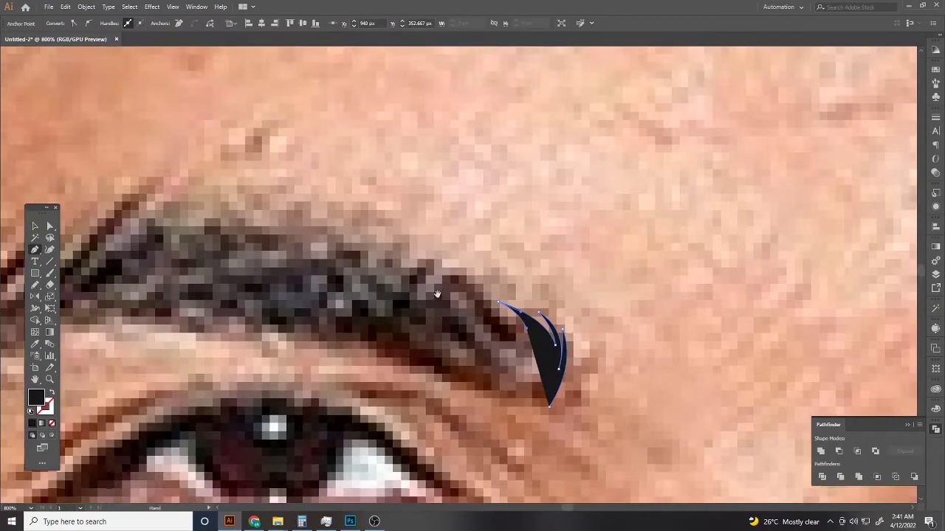
{"action": "mouse_move", "coordinate": [284, 239]}
{"action": "left_mouse_down"}
{"action": "mouse_move", "coordinate": [425, 259]}
{"action": "mouse_move", "coordinate": [339, 278]}
{"action": "left_mouse_up"}
{"action": "left_click_drag", "start_coordinate": [446, 275], "coordinate": [582, 312]}
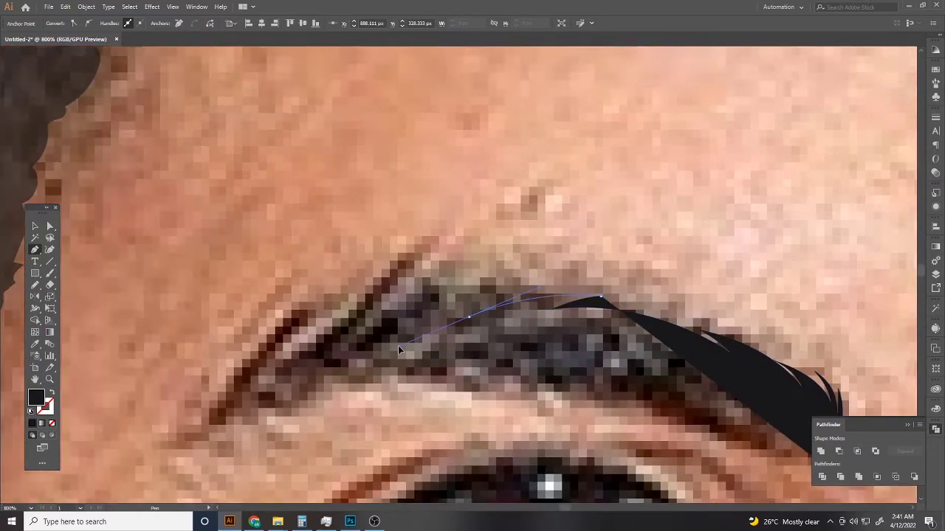
{"action": "left_click_drag", "start_coordinate": [469, 316], "coordinate": [421, 321]}
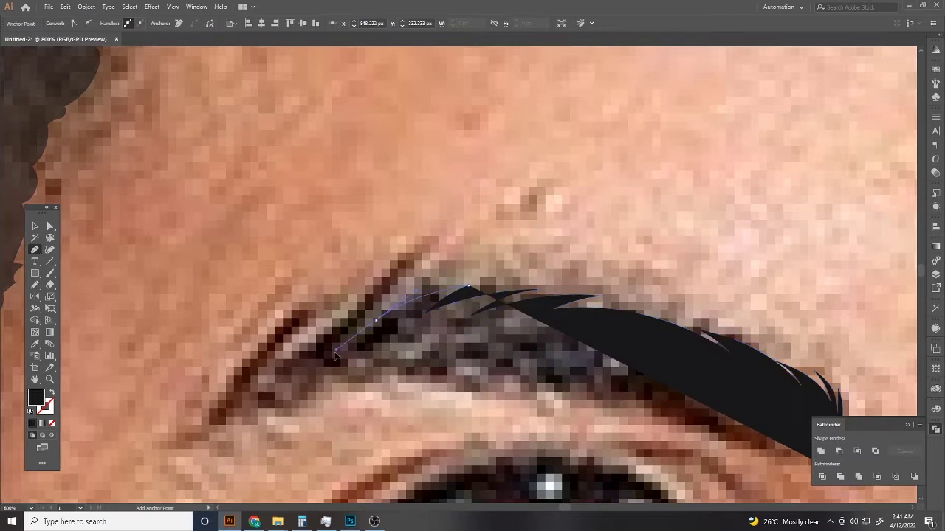
{"action": "mouse_move", "coordinate": [425, 271]}
{"action": "left_mouse_down"}
{"action": "mouse_move", "coordinate": [450, 277]}
{"action": "mouse_move", "coordinate": [538, 180]}
{"action": "left_mouse_up"}
{"action": "left_click_drag", "start_coordinate": [303, 361], "coordinate": [291, 414]}
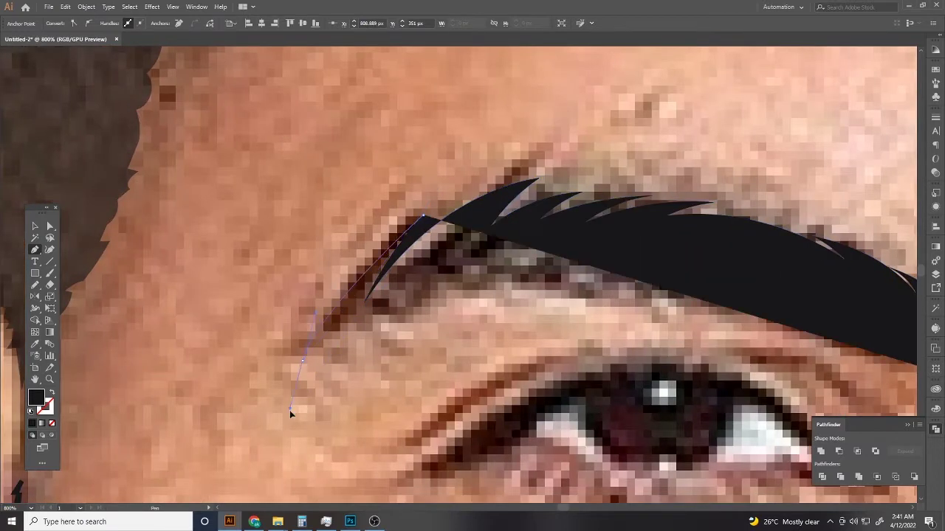
{"action": "left_click", "coordinate": [373, 305]}
{"action": "key", "text": "shift+x"}
Step: Add a spiky hair stroke along the brow ending in a curved hook
{"action": "key", "text": "ctrl+plus"}
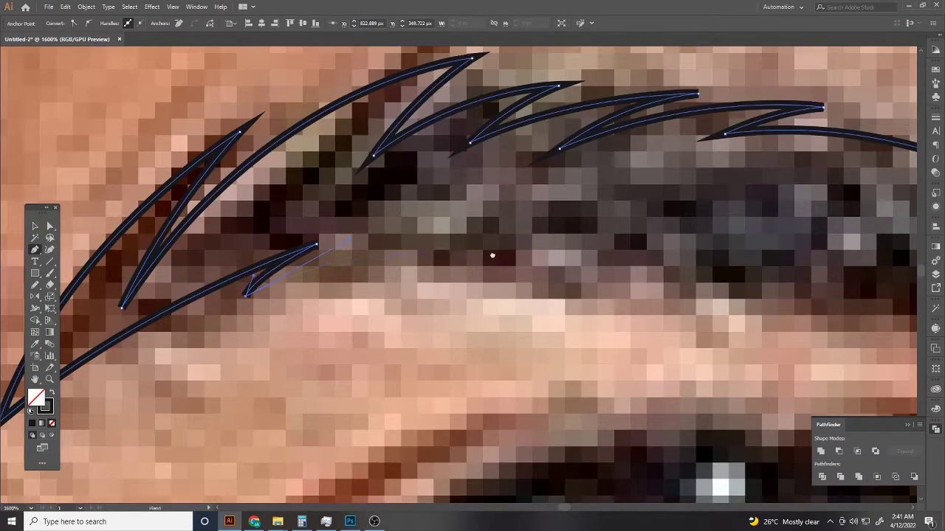
{"action": "mouse_move", "coordinate": [407, 225]}
{"action": "left_mouse_down"}
{"action": "mouse_move", "coordinate": [346, 245]}
{"action": "mouse_move", "coordinate": [89, 196]}
{"action": "left_mouse_up"}
{"action": "left_click", "coordinate": [364, 181]}
{"action": "left_click", "coordinate": [427, 217]}
{"action": "left_click_drag", "start_coordinate": [427, 217], "coordinate": [227, 185]}
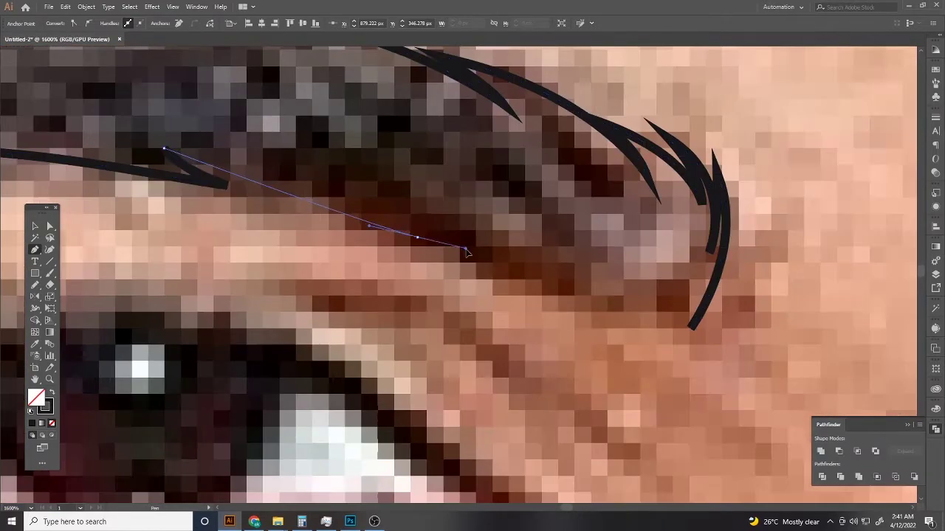
{"action": "left_click", "coordinate": [334, 177]}
{"action": "left_click", "coordinate": [417, 237]}
{"action": "left_click", "coordinate": [520, 276]}
{"action": "left_click_drag", "start_coordinate": [580, 290], "coordinate": [336, 259]}
{"action": "left_click", "coordinate": [446, 296]}
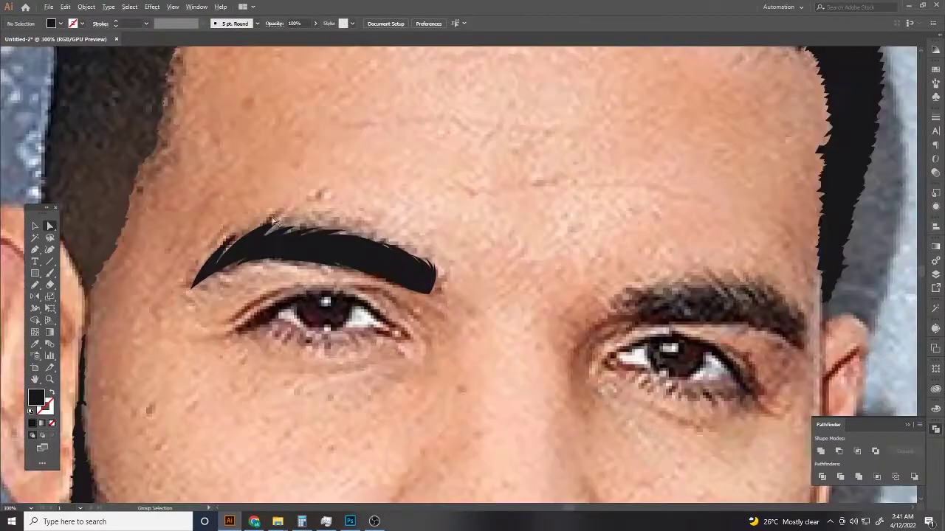
Step: Trace the right eyebrow's upper edge with the Pen tool, adding spiky hair tips
{"action": "key", "text": "ctrl+0"}
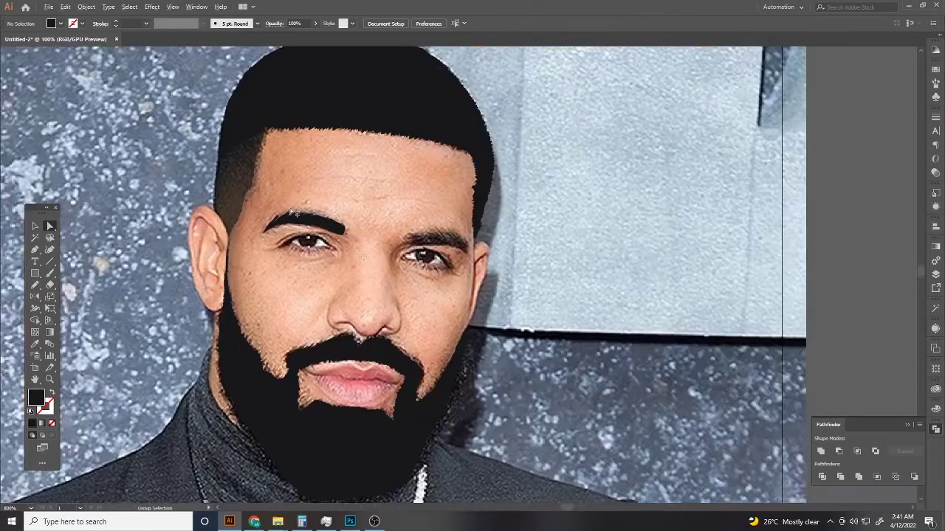
{"action": "scroll", "coordinate": [349, 235], "scroll_direction": "up", "scroll_amount": 3}
{"action": "scroll", "coordinate": [349, 235], "scroll_direction": "up", "scroll_amount": 3}
{"action": "scroll", "coordinate": [270, 238], "scroll_direction": "up", "scroll_amount": 2}
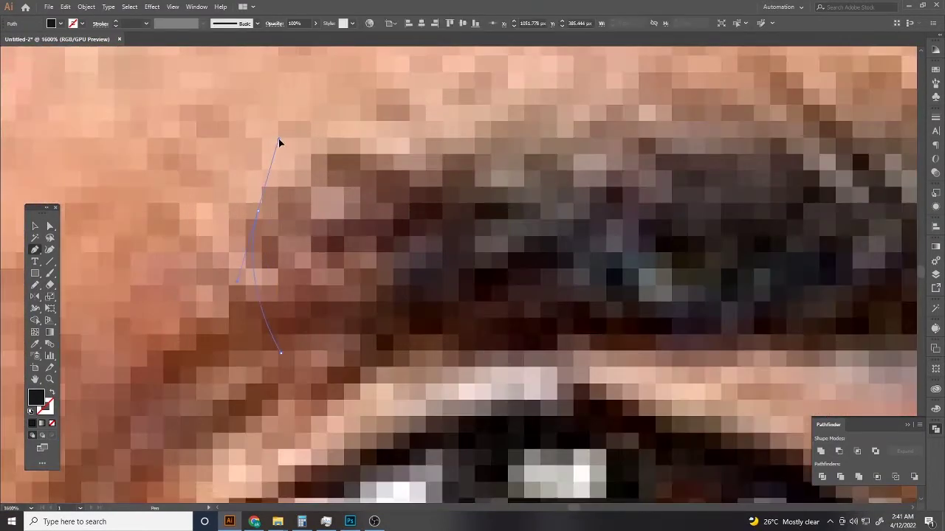
{"action": "left_click_drag", "start_coordinate": [280, 285], "coordinate": [296, 181]}
{"action": "scroll", "coordinate": [211, 262], "scroll_direction": "right", "scroll_amount": 3}
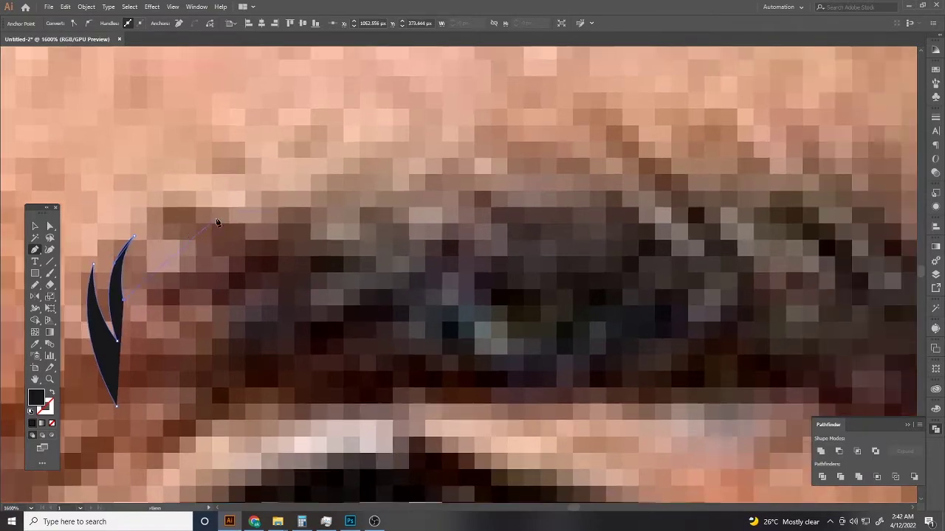
{"action": "scroll", "coordinate": [187, 221], "scroll_direction": "down", "scroll_amount": 1}
{"action": "scroll", "coordinate": [211, 200], "scroll_direction": "right", "scroll_amount": 2}
{"action": "scroll", "coordinate": [211, 200], "scroll_direction": "right", "scroll_amount": 3}
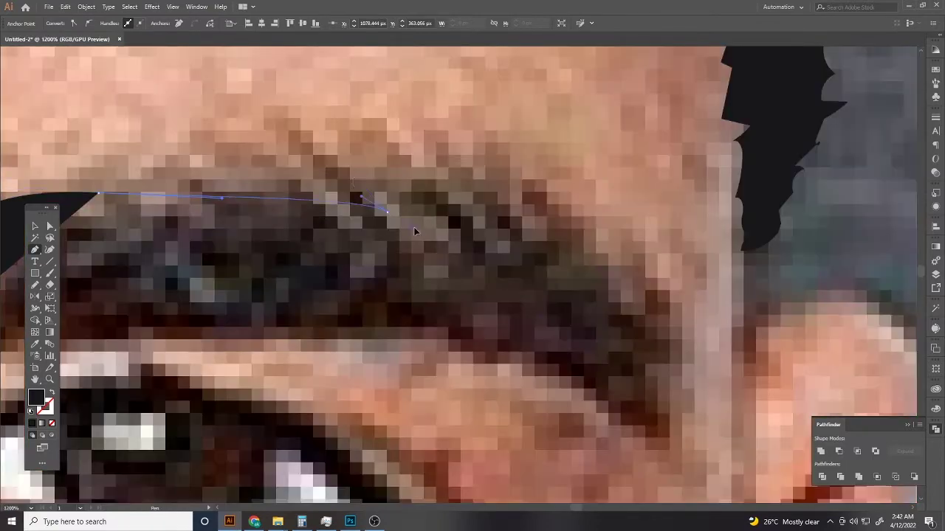
{"action": "left_click", "coordinate": [387, 212]}
{"action": "scroll", "coordinate": [323, 192], "scroll_direction": "right", "scroll_amount": 3}
{"action": "left_click", "coordinate": [289, 169]}
{"action": "left_click", "coordinate": [352, 212]}
{"action": "scroll", "coordinate": [359, 211], "scroll_direction": "right", "scroll_amount": 2}
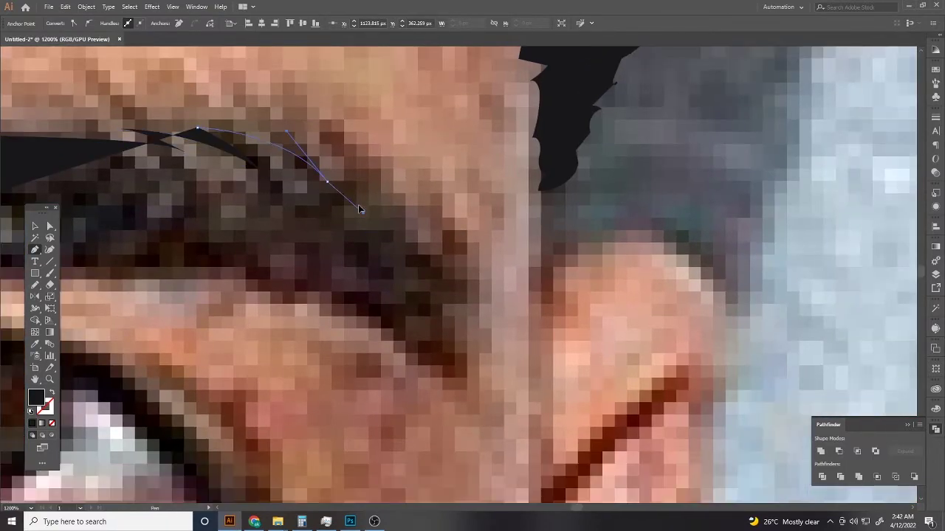
{"action": "left_click", "coordinate": [340, 169]}
{"action": "scroll", "coordinate": [355, 167], "scroll_direction": "down", "scroll_amount": 2}
{"action": "scroll", "coordinate": [354, 167], "scroll_direction": "down", "scroll_amount": 2}
Step: Curve the brow path along its lower edge, add inner-end spikes, and close the shape
{"action": "key", "text": "shift+x"}
{"action": "scroll", "coordinate": [409, 357], "scroll_direction": "up", "scroll_amount": 2}
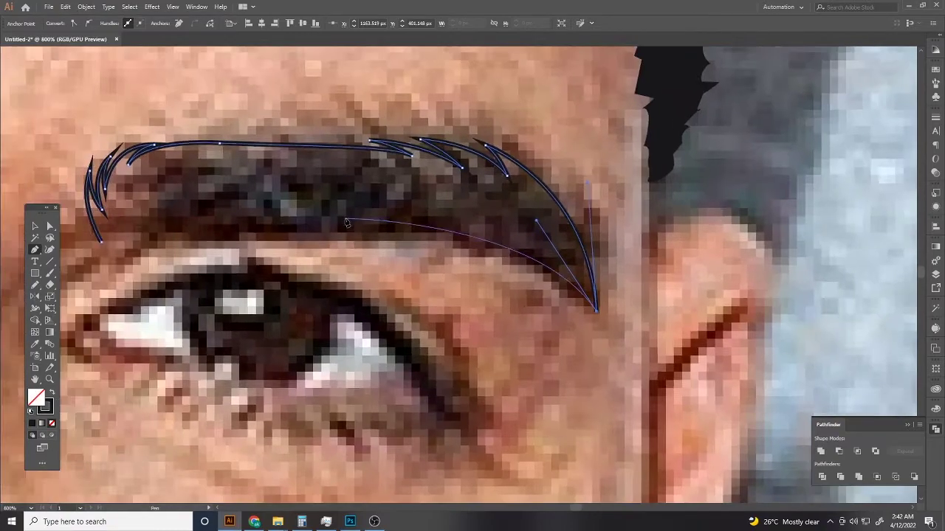
{"action": "left_click_drag", "start_coordinate": [345, 219], "coordinate": [371, 210]}
{"action": "mouse_move", "coordinate": [280, 212]}
{"action": "left_mouse_down"}
{"action": "mouse_move", "coordinate": [251, 229]}
{"action": "mouse_move", "coordinate": [280, 255]}
{"action": "left_mouse_up"}
{"action": "scroll", "coordinate": [364, 271], "scroll_direction": "left", "scroll_amount": 3}
{"action": "scroll", "coordinate": [261, 199], "scroll_direction": "up", "scroll_amount": 3}
{"action": "mouse_move", "coordinate": [310, 364]}
{"action": "left_mouse_down"}
{"action": "mouse_move", "coordinate": [328, 369]}
{"action": "mouse_move", "coordinate": [225, 317]}
{"action": "left_mouse_up"}
{"action": "left_click", "coordinate": [277, 214]}
{"action": "left_click", "coordinate": [234, 237]}
{"action": "left_click", "coordinate": [235, 376]}
{"action": "left_click", "coordinate": [194, 276]}
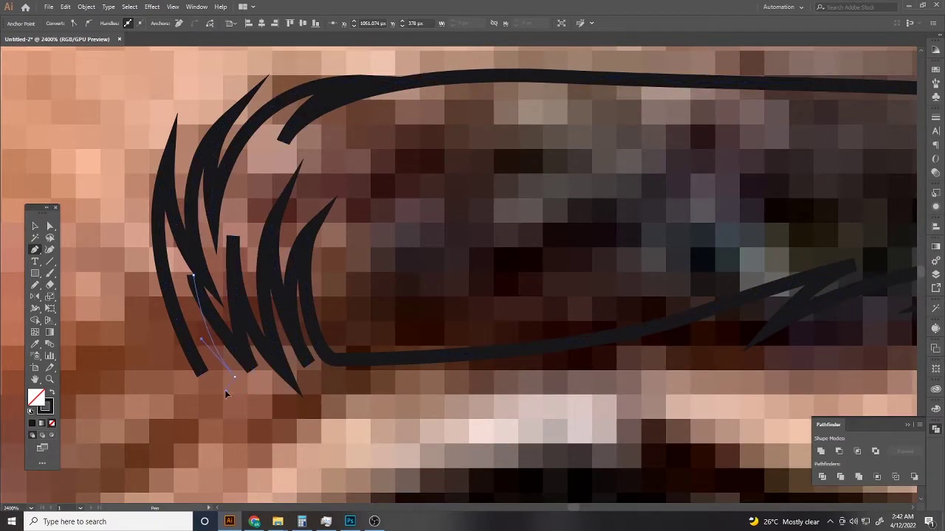
{"action": "left_click", "coordinate": [202, 376]}
Step: Fill the eyebrow solid black, adjust an inner spike anchor, and deselect it
{"action": "key", "text": "shift+x"}
{"action": "left_click_drag", "start_coordinate": [201, 376], "coordinate": [299, 325]}
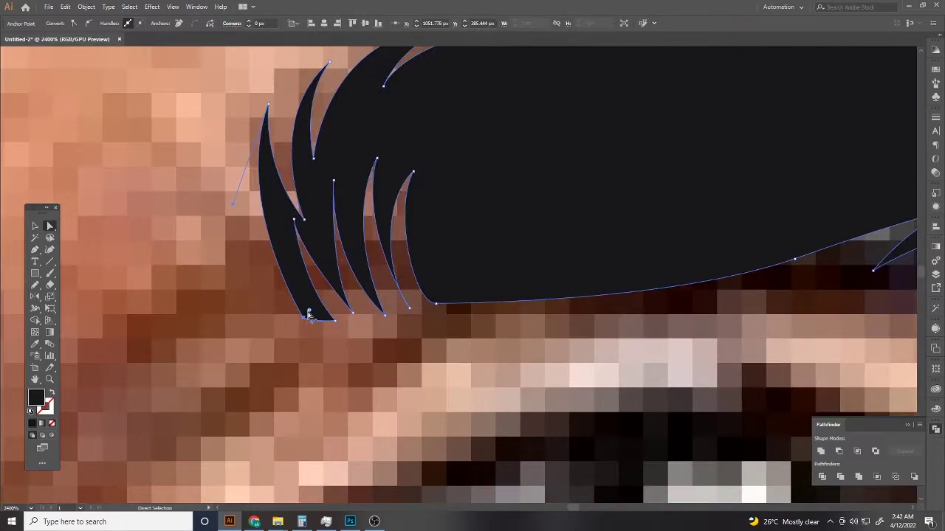
{"action": "key", "text": "ctrl+shift+a"}
{"action": "scroll", "coordinate": [309, 315], "scroll_direction": "down", "scroll_amount": 8}
{"action": "scroll", "coordinate": [325, 258], "scroll_direction": "down", "scroll_amount": 3}
{"action": "scroll", "coordinate": [341, 209], "scroll_direction": "up", "scroll_amount": 2}
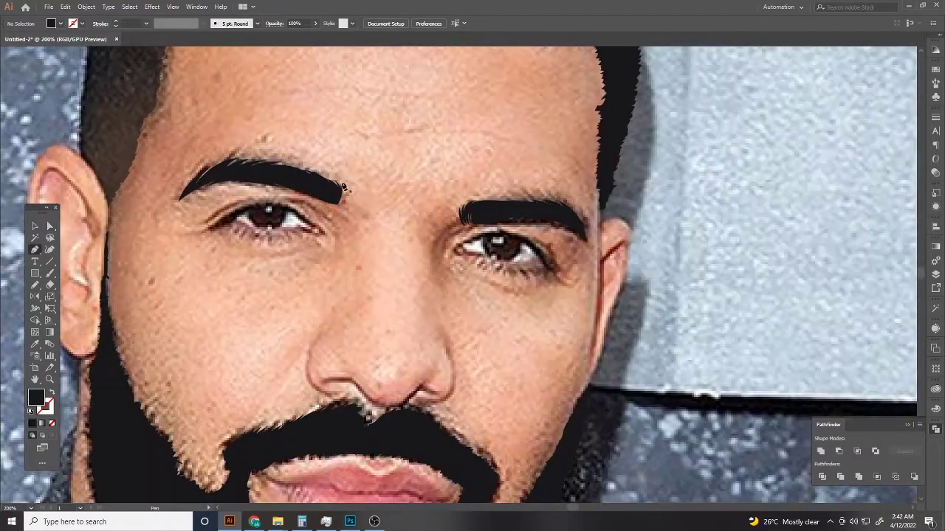
{"action": "scroll", "coordinate": [343, 187], "scroll_direction": "up", "scroll_amount": 3}
Step: Draw a curved black upper-eyelid line over the first eye
{"action": "left_click", "coordinate": [172, 250]}
{"action": "mouse_move", "coordinate": [293, 186]}
{"action": "left_mouse_down"}
{"action": "mouse_move", "coordinate": [336, 186]}
{"action": "mouse_move", "coordinate": [368, 204]}
{"action": "left_mouse_up"}
{"action": "left_click", "coordinate": [529, 253]}
{"action": "key", "text": "shift+x"}
{"action": "scroll", "coordinate": [332, 236], "scroll_direction": "up", "scroll_amount": 1}
Step: Trace a black winged eyeliner shape around the first eye with a sharp tip
{"action": "left_click", "coordinate": [120, 293]}
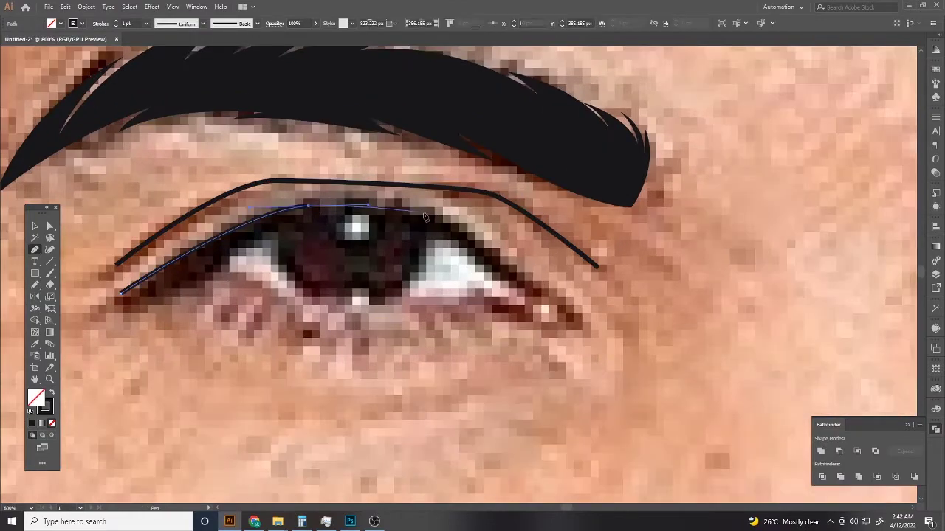
{"action": "left_click", "coordinate": [437, 213]}
{"action": "scroll", "coordinate": [480, 249], "scroll_direction": "down", "scroll_amount": 2}
{"action": "left_click", "coordinate": [393, 247]}
{"action": "scroll", "coordinate": [393, 247], "scroll_direction": "up", "scroll_amount": 1}
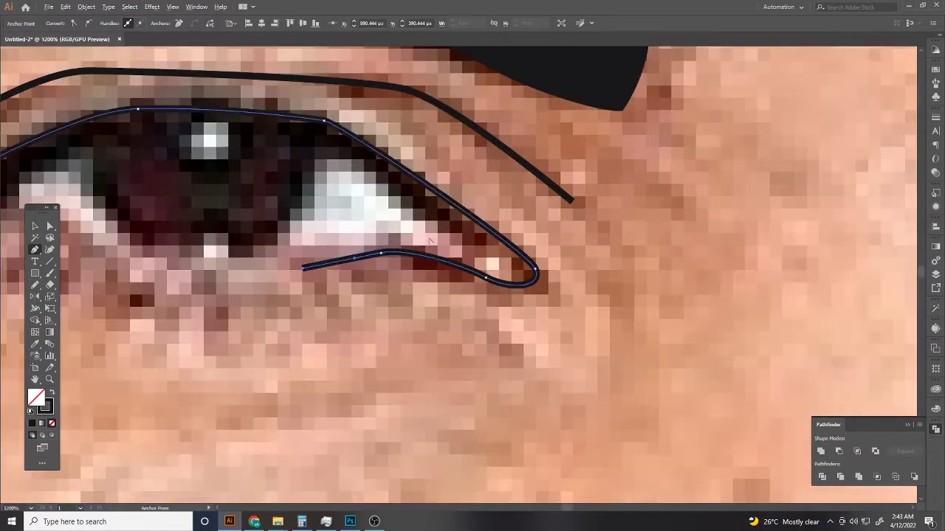
{"action": "left_click", "coordinate": [302, 268]}
{"action": "left_click_drag", "start_coordinate": [404, 242], "coordinate": [452, 253]}
{"action": "scroll", "coordinate": [484, 249], "scroll_direction": "up", "scroll_amount": 2}
{"action": "scroll", "coordinate": [472, 273], "scroll_direction": "left", "scroll_amount": 5}
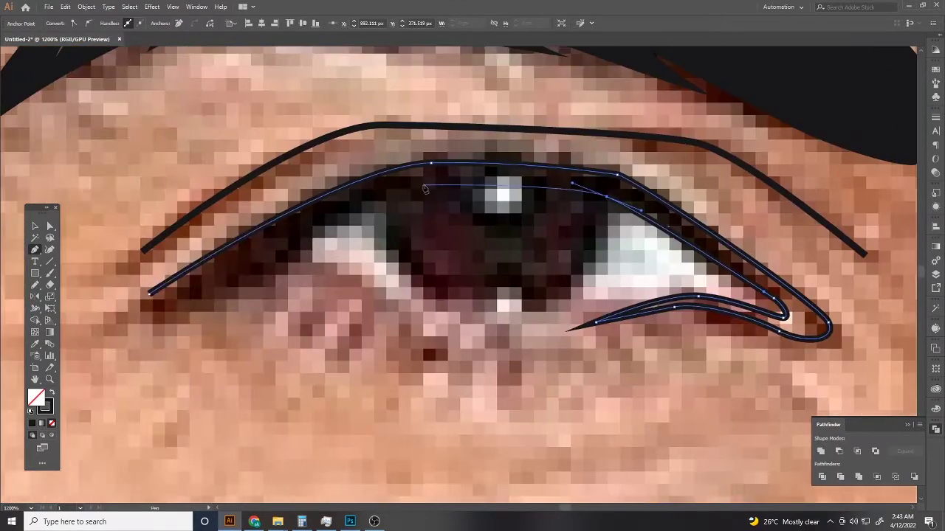
{"action": "left_click_drag", "start_coordinate": [408, 184], "coordinate": [447, 174]}
{"action": "scroll", "coordinate": [273, 248], "scroll_direction": "down", "scroll_amount": 1}
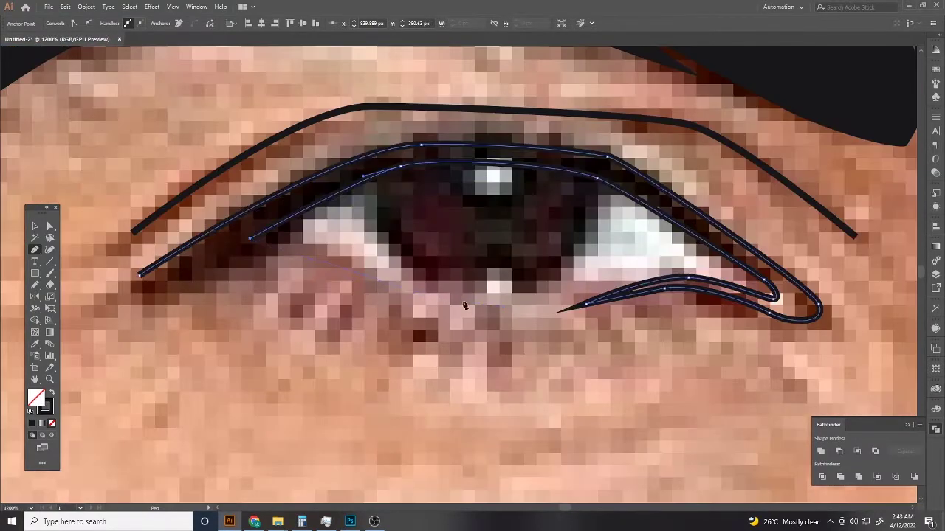
{"action": "left_click_drag", "start_coordinate": [440, 299], "coordinate": [243, 245]}
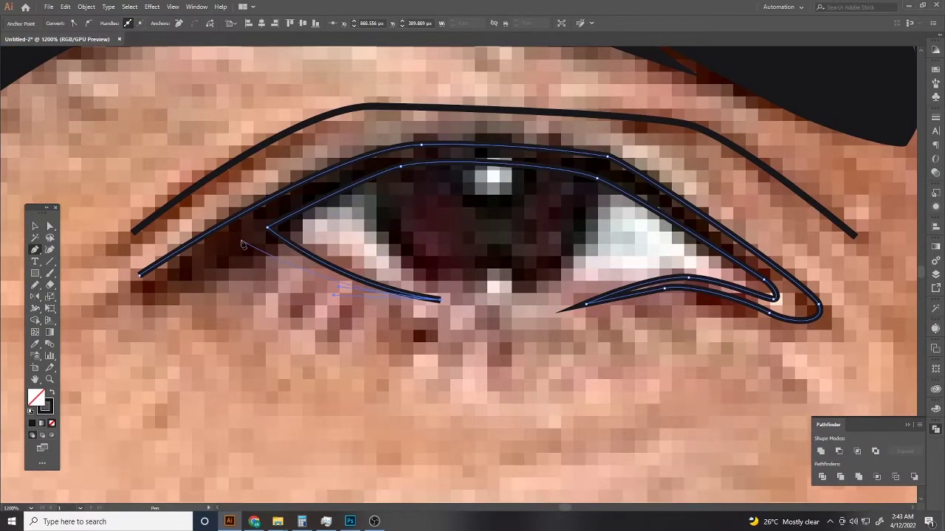
{"action": "scroll", "coordinate": [169, 280], "scroll_direction": "down", "scroll_amount": 5}
{"action": "scroll", "coordinate": [318, 236], "scroll_direction": "up", "scroll_amount": 4}
Step: Trace the second eye's eyeliner, with inner-corner and lower-lid wedge shapes
{"action": "left_click", "coordinate": [248, 220]}
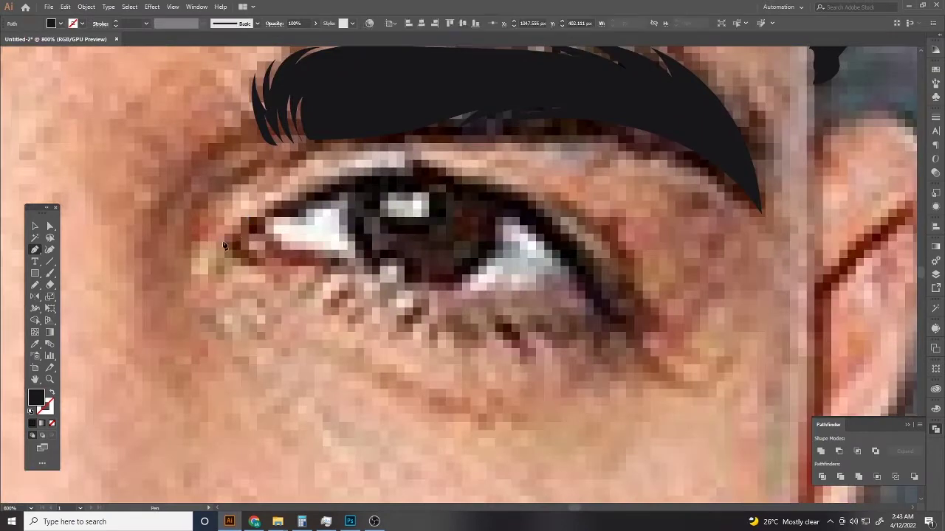
{"action": "left_click", "coordinate": [223, 243]}
{"action": "left_click_drag", "start_coordinate": [333, 281], "coordinate": [272, 256]}
{"action": "left_click", "coordinate": [364, 199]}
{"action": "left_click_drag", "start_coordinate": [532, 234], "coordinate": [347, 191]}
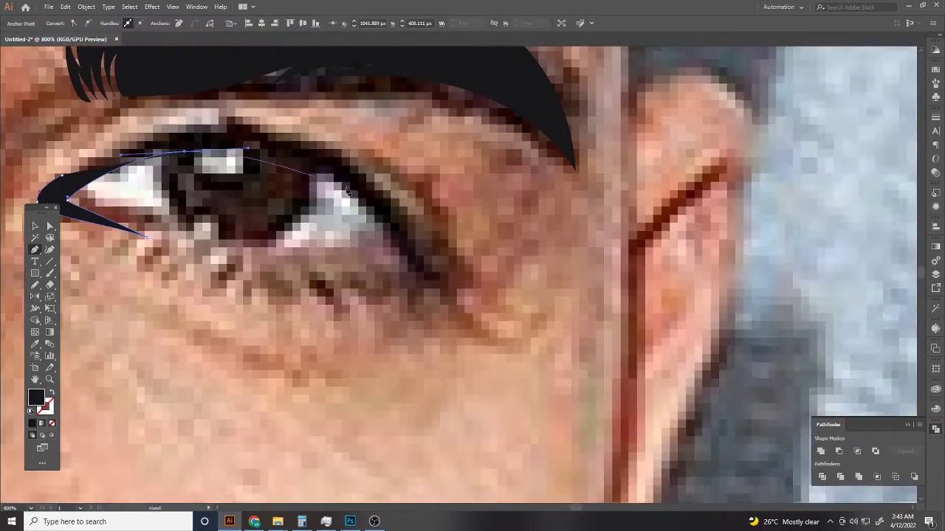
{"action": "left_click", "coordinate": [354, 281]}
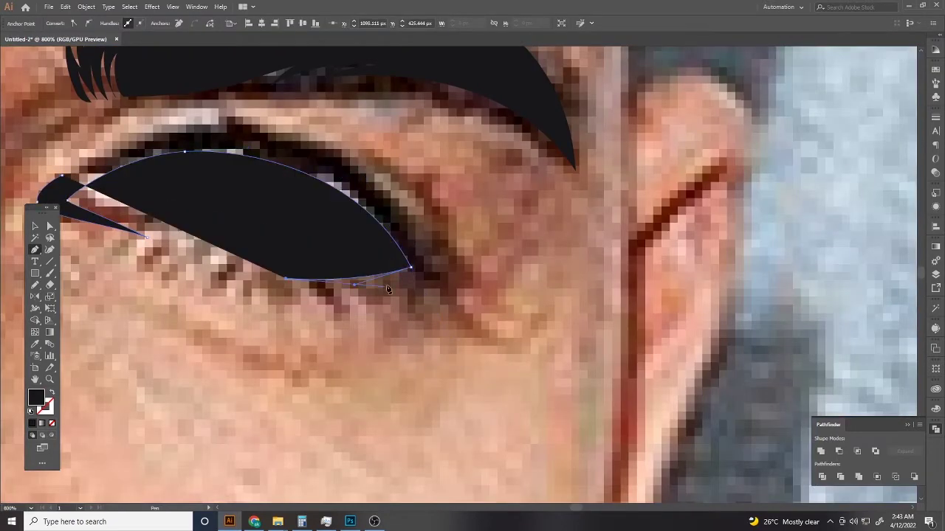
{"action": "left_click_drag", "start_coordinate": [463, 325], "coordinate": [390, 299]}
{"action": "left_click", "coordinate": [390, 299]}
{"action": "left_click_drag", "start_coordinate": [223, 109], "coordinate": [371, 197]}
{"action": "scroll", "coordinate": [370, 198], "scroll_direction": "down", "scroll_amount": 5}
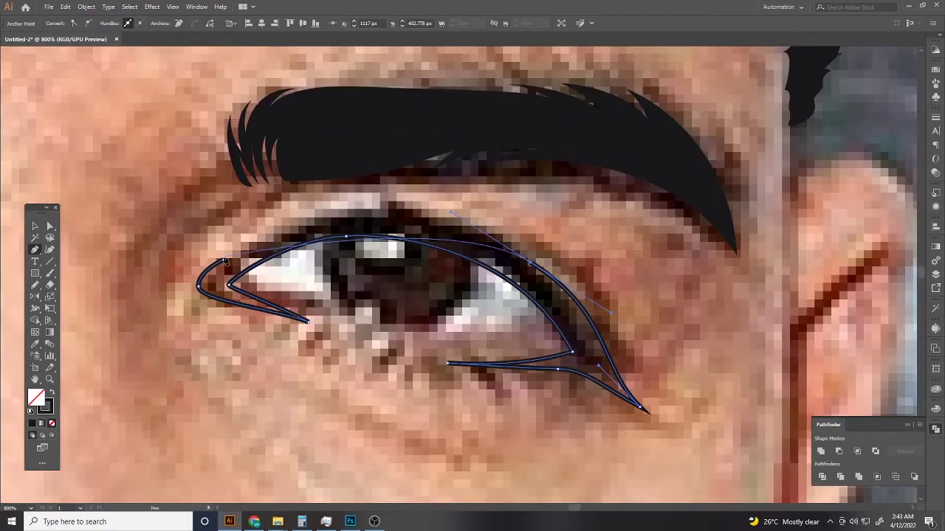
{"action": "scroll", "coordinate": [453, 313], "scroll_direction": "down", "scroll_amount": 4}
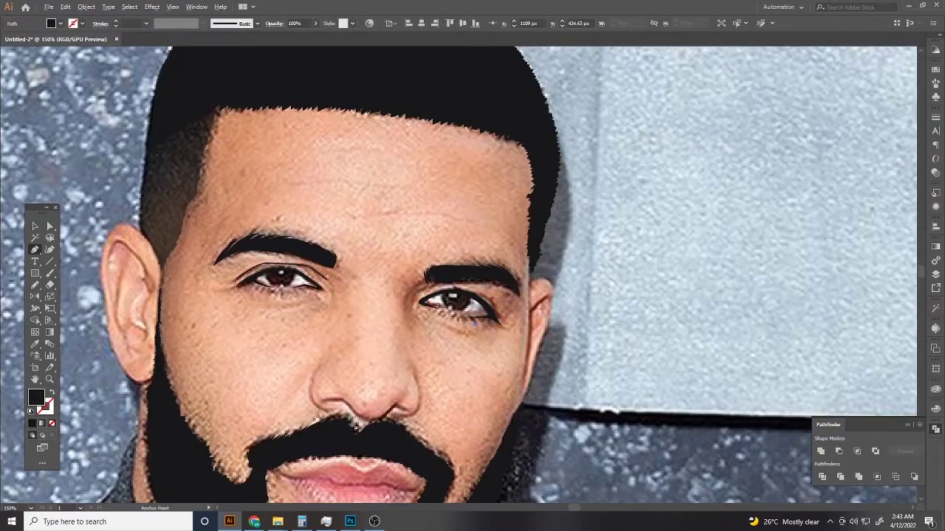
{"action": "scroll", "coordinate": [729, 361], "scroll_direction": "up", "scroll_amount": 4}
Step: Give the upper-eyelid line a tapered width profile
{"action": "left_click", "coordinate": [329, 268]}
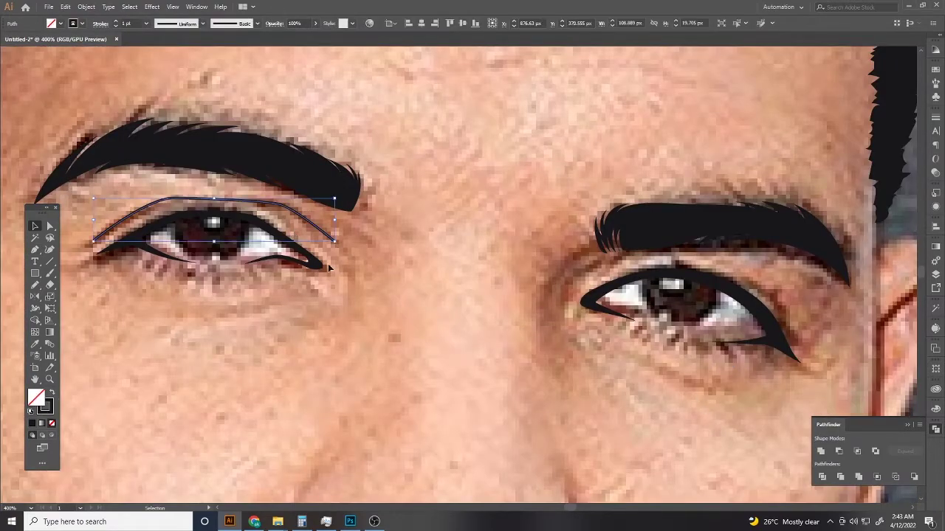
{"action": "left_click", "coordinate": [202, 23]}
{"action": "left_click", "coordinate": [171, 56]}
{"action": "left_click", "coordinate": [353, 263]}
{"action": "scroll", "coordinate": [352, 264], "scroll_direction": "down", "scroll_amount": 4}
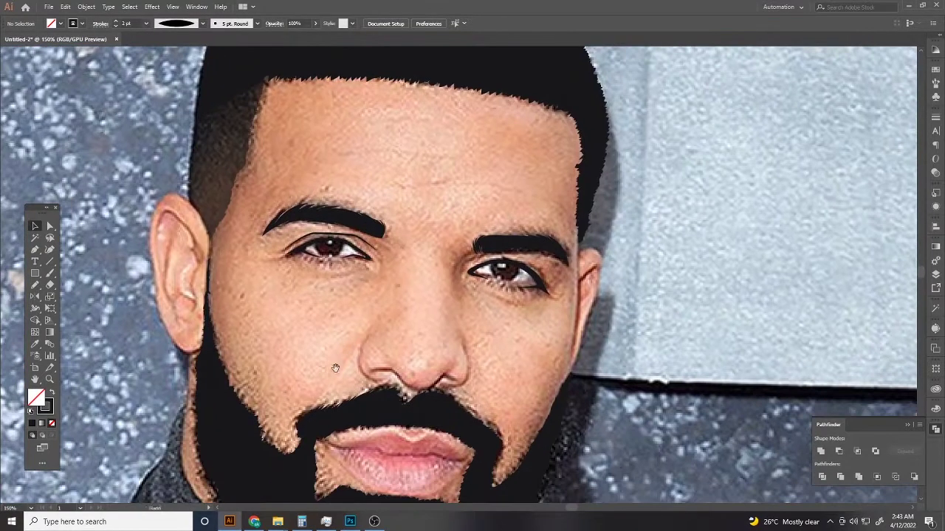
{"action": "scroll", "coordinate": [450, 378], "scroll_direction": "up", "scroll_amount": 3}
{"action": "scroll", "coordinate": [389, 328], "scroll_direction": "up", "scroll_amount": 2}
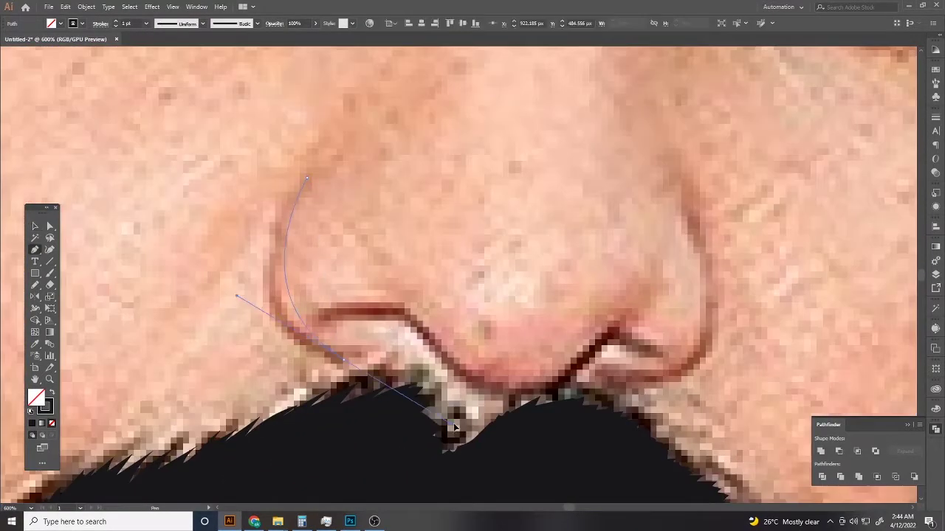
Step: Draw a curve down the nose's left side, around the nostril and along its bottom
{"action": "left_click_drag", "start_coordinate": [339, 354], "coordinate": [390, 333]}
{"action": "left_click_drag", "start_coordinate": [511, 402], "coordinate": [379, 375]}
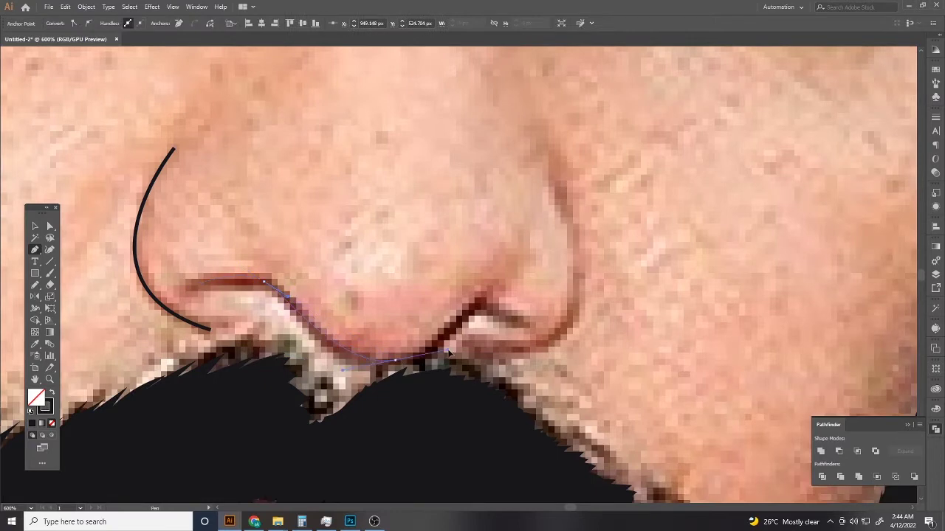
{"action": "left_click", "coordinate": [508, 278]}
{"action": "scroll", "coordinate": [395, 313], "scroll_direction": "right", "scroll_amount": 2}
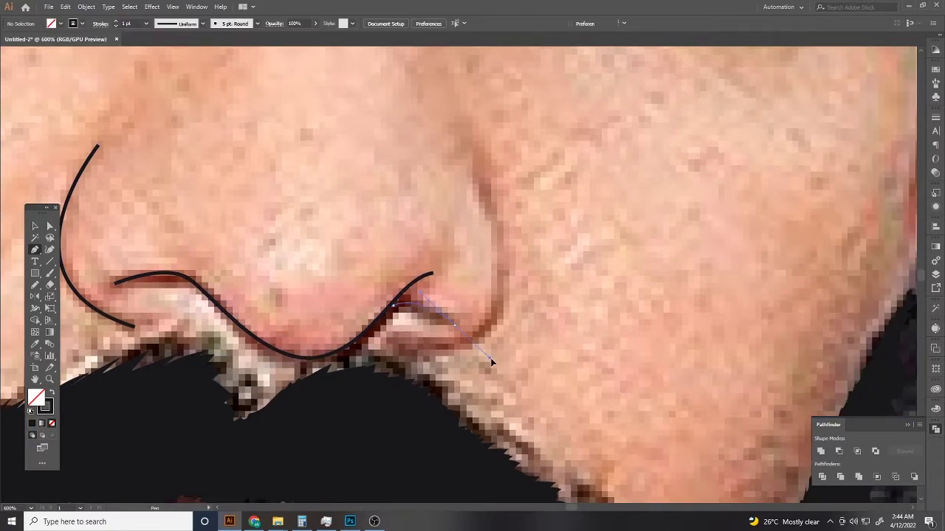
{"action": "left_click", "coordinate": [396, 313], "text": "ctrl"}
{"action": "left_click", "coordinate": [391, 349], "text": "ctrl"}
Step: Select all the nose lines and apply a tapered stroke width profile
{"action": "key", "text": "v"}
{"action": "scroll", "coordinate": [496, 296], "scroll_direction": "down", "scroll_amount": 1}
{"action": "scroll", "coordinate": [434, 218], "scroll_direction": "up", "scroll_amount": 1}
{"action": "scroll", "coordinate": [473, 258], "scroll_direction": "down", "scroll_amount": 2}
{"action": "scroll", "coordinate": [517, 310], "scroll_direction": "up", "scroll_amount": 2}
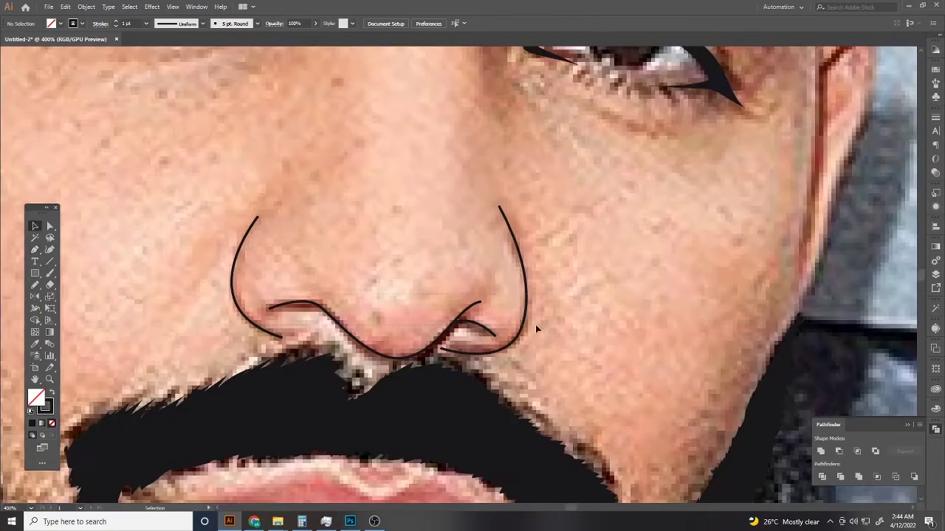
{"action": "key", "text": "ctrl+a"}
{"action": "scroll", "coordinate": [135, 23], "scroll_direction": "up", "scroll_amount": 3}
{"action": "left_click", "coordinate": [308, 197]}
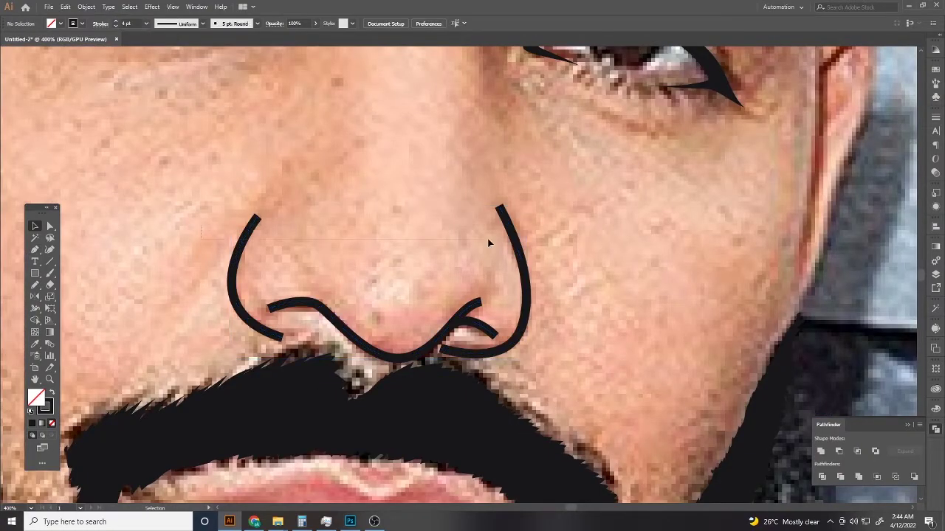
{"action": "key", "text": "ctrl+a"}
{"action": "left_click", "coordinate": [177, 23]}
{"action": "left_click", "coordinate": [177, 46]}
{"action": "scroll", "coordinate": [303, 305], "scroll_direction": "up", "scroll_amount": 3}
Step: Taper the upper nostril stroke thinner with the Width tool, then deselect and zoom out
{"action": "key", "text": "shift+w"}
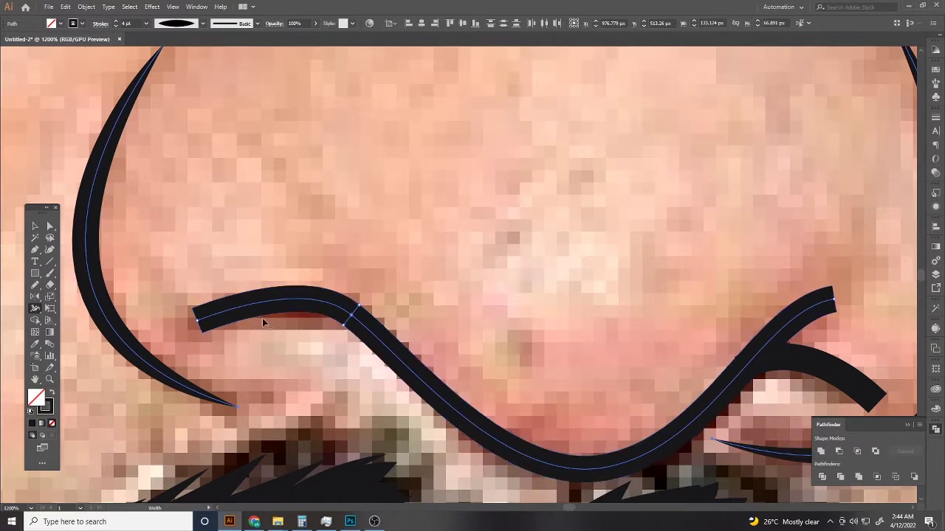
{"action": "left_click", "coordinate": [248, 319]}
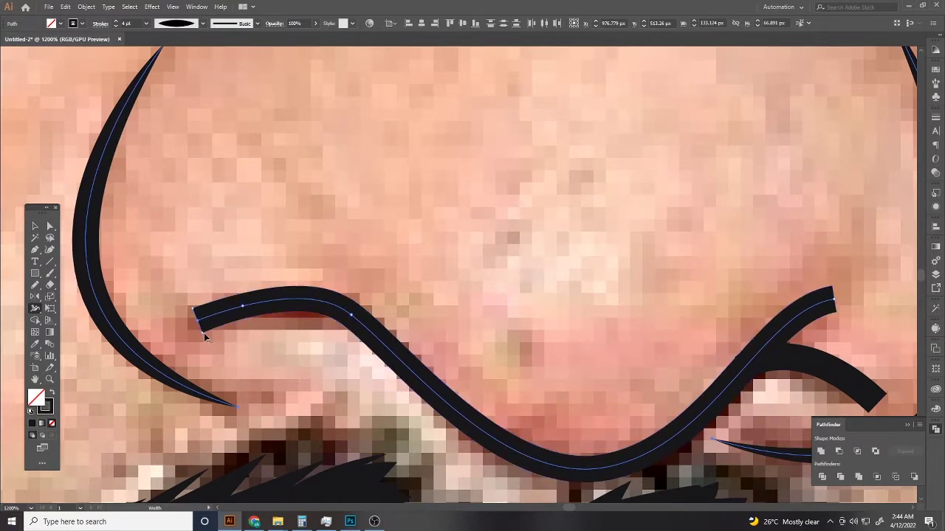
{"action": "scroll", "coordinate": [285, 310], "scroll_direction": "down", "scroll_amount": 5}
{"action": "scroll", "coordinate": [331, 282], "scroll_direction": "up", "scroll_amount": 8}
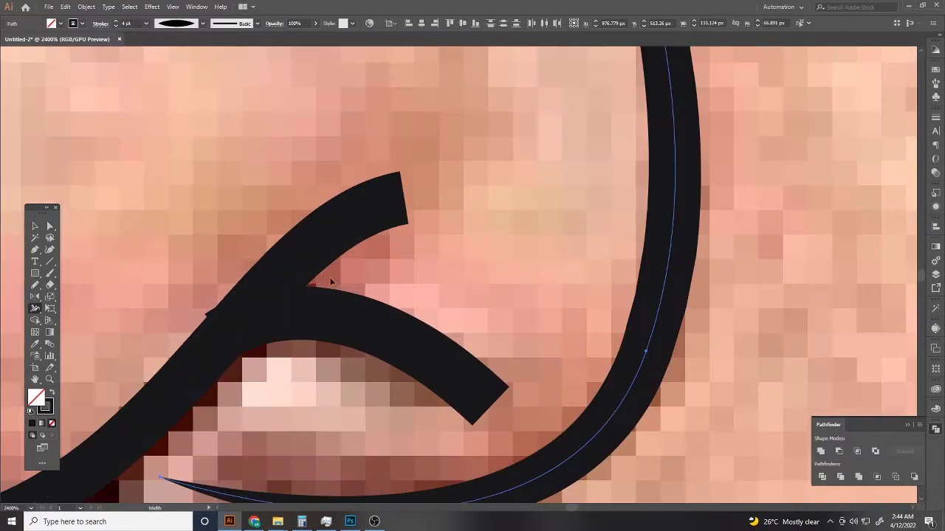
{"action": "left_click_drag", "start_coordinate": [323, 272], "coordinate": [308, 257]}
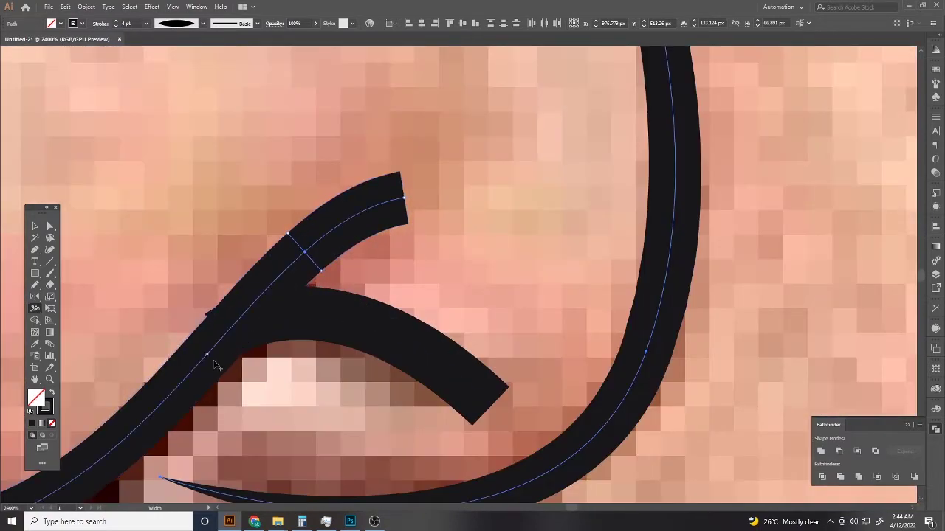
{"action": "scroll", "coordinate": [357, 255], "scroll_direction": "down", "scroll_amount": 3}
{"action": "scroll", "coordinate": [356, 255], "scroll_direction": "up", "scroll_amount": 2}
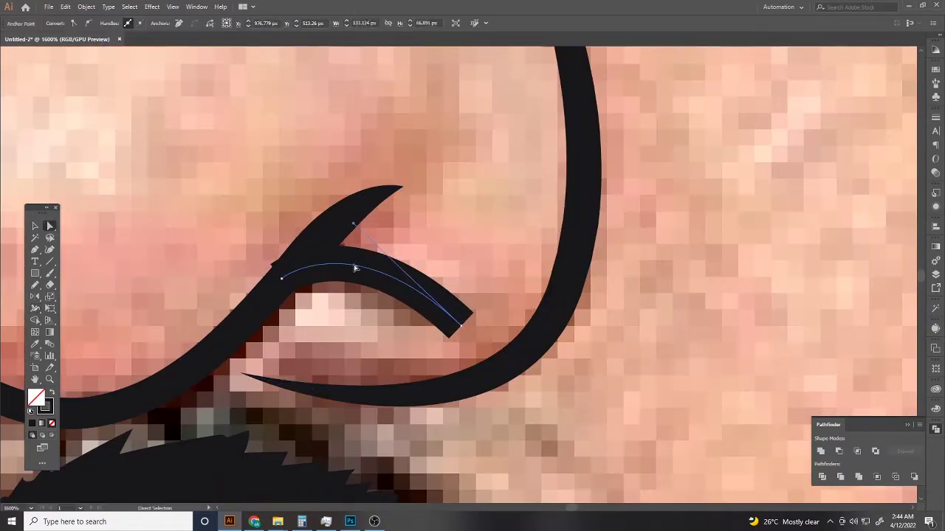
{"action": "key", "text": "v"}
{"action": "key", "text": "ctrl+shift+a"}
{"action": "scroll", "coordinate": [507, 207], "scroll_direction": "down", "scroll_amount": 3}
{"action": "scroll", "coordinate": [494, 225], "scroll_direction": "down", "scroll_amount": 3}
Step: Pen-trace the left ear outline and give it a thick 5 pt stroke
{"action": "scroll", "coordinate": [494, 225], "scroll_direction": "up", "scroll_amount": 3}
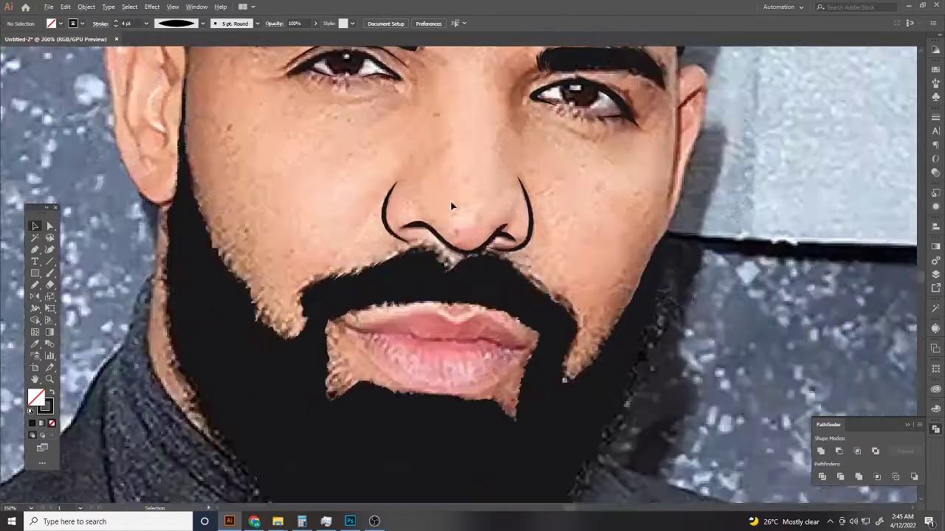
{"action": "scroll", "coordinate": [442, 263], "scroll_direction": "down", "scroll_amount": 2}
{"action": "scroll", "coordinate": [443, 263], "scroll_direction": "up", "scroll_amount": 1}
{"action": "key", "text": "p"}
{"action": "scroll", "coordinate": [303, 161], "scroll_direction": "up", "scroll_amount": 2}
{"action": "scroll", "coordinate": [303, 161], "scroll_direction": "up", "scroll_amount": 1}
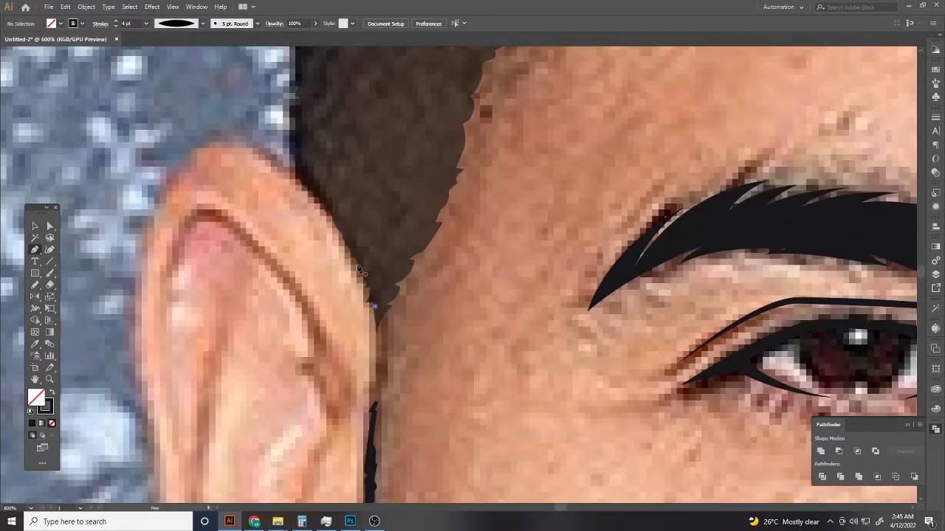
{"action": "left_click", "coordinate": [166, 126]}
{"action": "scroll", "coordinate": [166, 126], "scroll_direction": "up", "scroll_amount": 1}
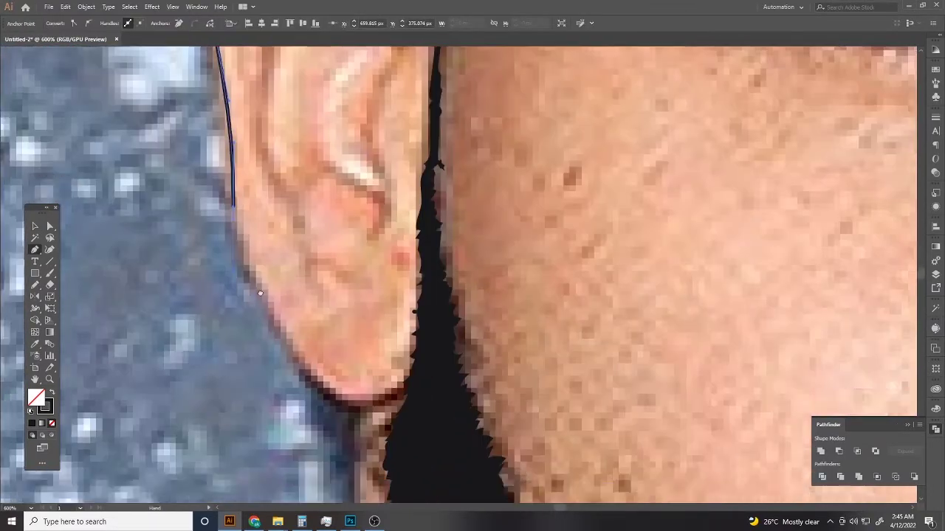
{"action": "scroll", "coordinate": [341, 282], "scroll_direction": "down", "scroll_amount": 5}
{"action": "key", "text": "a"}
{"action": "scroll", "coordinate": [362, 158], "scroll_direction": "down", "scroll_amount": 3}
{"action": "scroll", "coordinate": [268, 209], "scroll_direction": "up", "scroll_amount": 1}
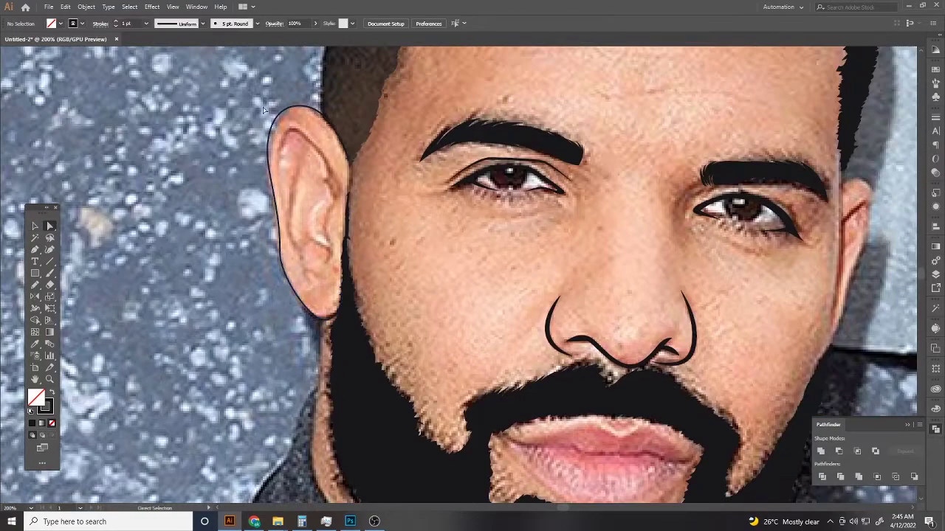
{"action": "scroll", "coordinate": [269, 209], "scroll_direction": "up", "scroll_amount": 1}
{"action": "scroll", "coordinate": [268, 209], "scroll_direction": "down", "scroll_amount": 3}
{"action": "key", "text": "v"}
{"action": "left_click", "coordinate": [127, 23]}
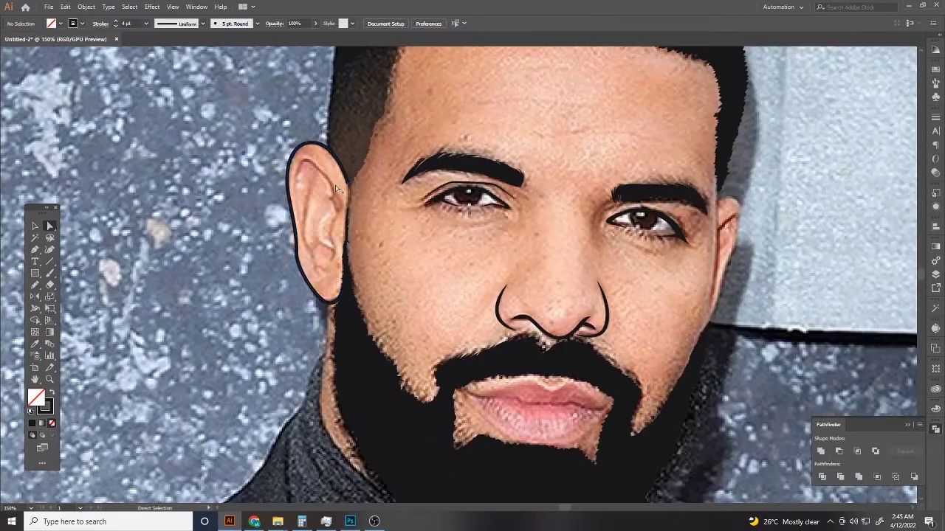
{"action": "scroll", "coordinate": [268, 209], "scroll_direction": "up", "scroll_amount": 3}
{"action": "left_click", "coordinate": [369, 200]}
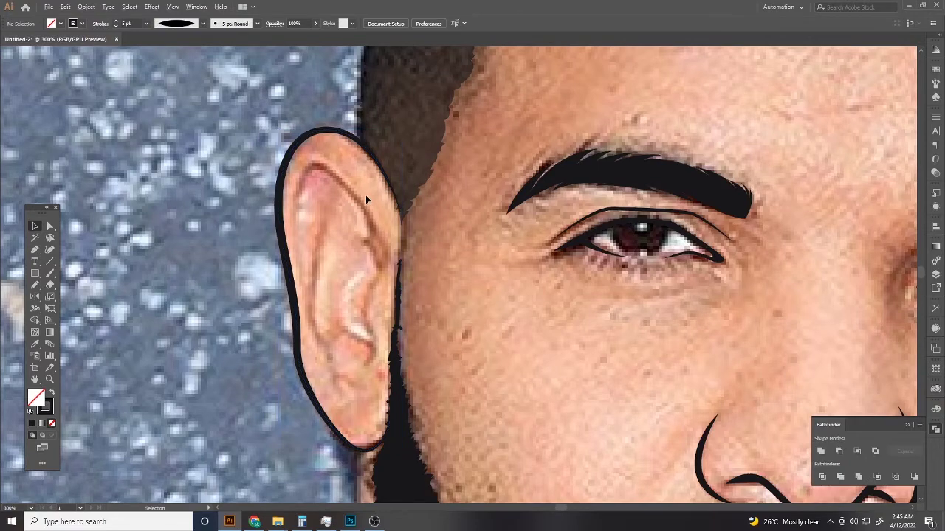
Step: Draw a curved line along the inner fold of the left ear
{"action": "scroll", "coordinate": [358, 186], "scroll_direction": "up", "scroll_amount": 1}
{"action": "scroll", "coordinate": [336, 153], "scroll_direction": "up", "scroll_amount": 1}
{"action": "scroll", "coordinate": [475, 274], "scroll_direction": "up", "scroll_amount": 1}
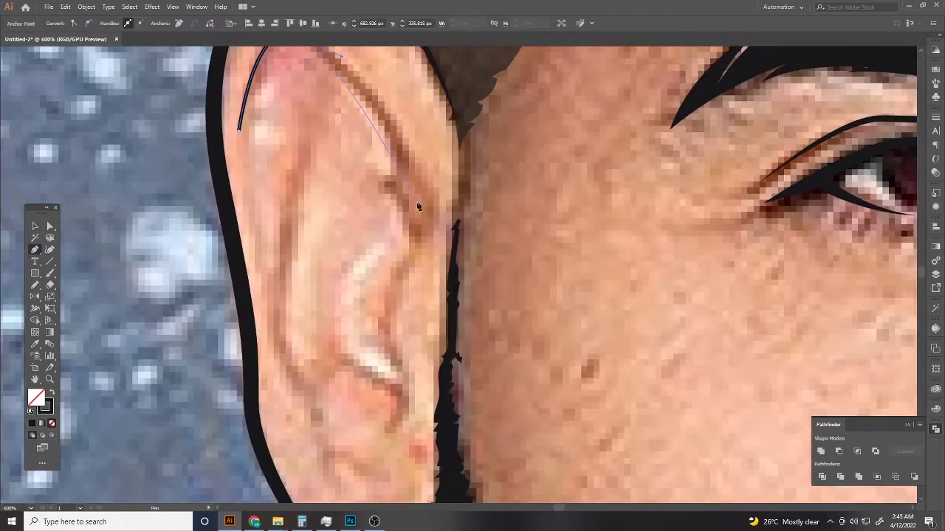
{"action": "left_click_drag", "start_coordinate": [416, 205], "coordinate": [418, 295]}
{"action": "scroll", "coordinate": [418, 295], "scroll_direction": "up", "scroll_amount": 1}
{"action": "left_click_drag", "start_coordinate": [344, 348], "coordinate": [344, 349]}
{"action": "scroll", "coordinate": [344, 350], "scroll_direction": "down", "scroll_amount": 3}
{"action": "scroll", "coordinate": [369, 295], "scroll_direction": "up", "scroll_amount": 3}
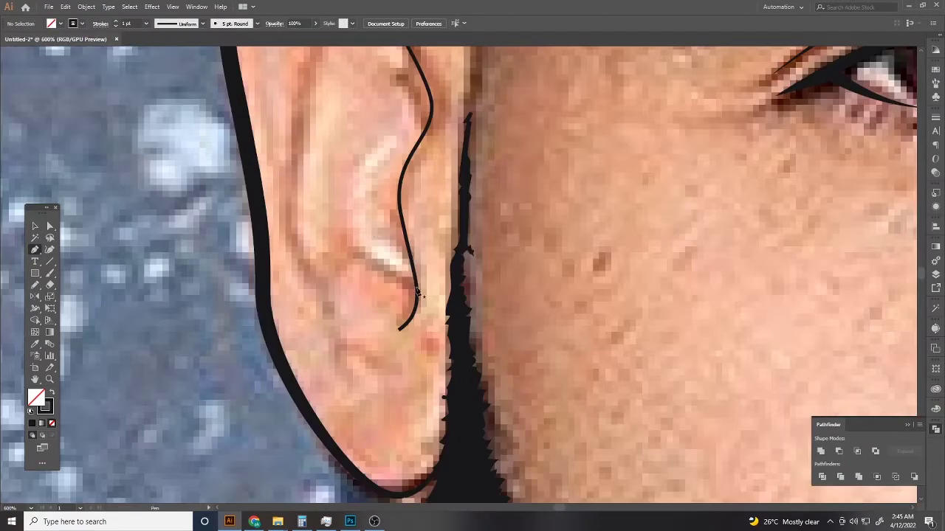
{"action": "scroll", "coordinate": [369, 295], "scroll_direction": "up", "scroll_amount": 2}
{"action": "left_click_drag", "start_coordinate": [367, 310], "coordinate": [344, 251]}
Step: Add a second inner-ear curve along the rim, then give both 3 pt tapered strokes
{"action": "left_click", "coordinate": [405, 218]}
{"action": "scroll", "coordinate": [369, 249], "scroll_direction": "down", "scroll_amount": 2}
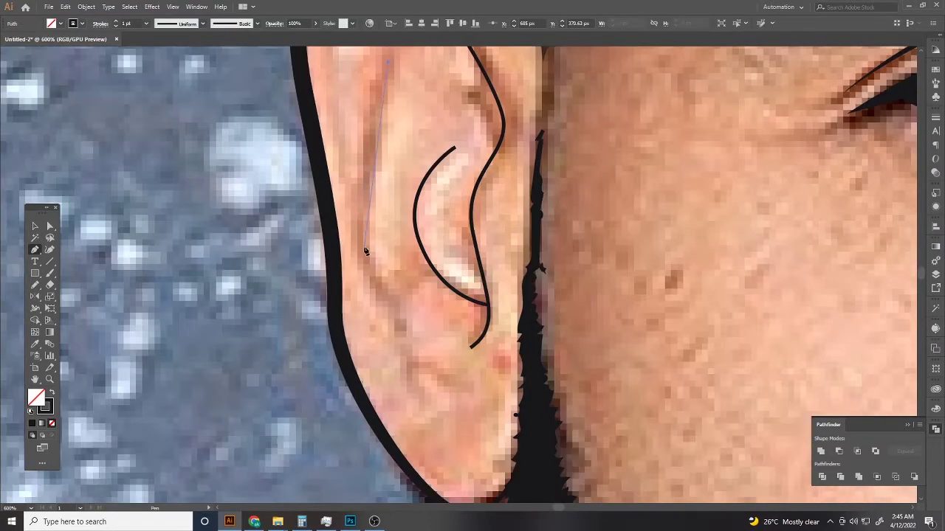
{"action": "scroll", "coordinate": [362, 258], "scroll_direction": "down", "scroll_amount": 2}
{"action": "left_click_drag", "start_coordinate": [299, 151], "coordinate": [308, 220]}
{"action": "scroll", "coordinate": [398, 146], "scroll_direction": "down", "scroll_amount": 2}
{"action": "key", "text": "v"}
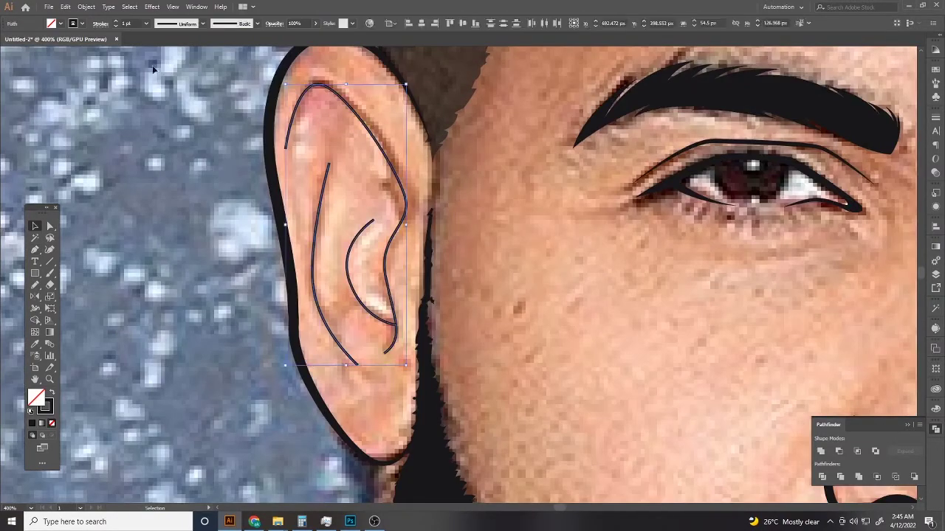
{"action": "left_click", "coordinate": [116, 23]}
{"action": "left_click", "coordinate": [202, 23]}
{"action": "left_click", "coordinate": [168, 56]}
{"action": "key", "text": "ctrl+shift+a"}
{"action": "key", "text": "ctrl+0"}
Step: Trace the right jaw edge with a thick black stroke, undoing an unwanted bow
{"action": "scroll", "coordinate": [469, 225], "scroll_direction": "up", "scroll_amount": 1}
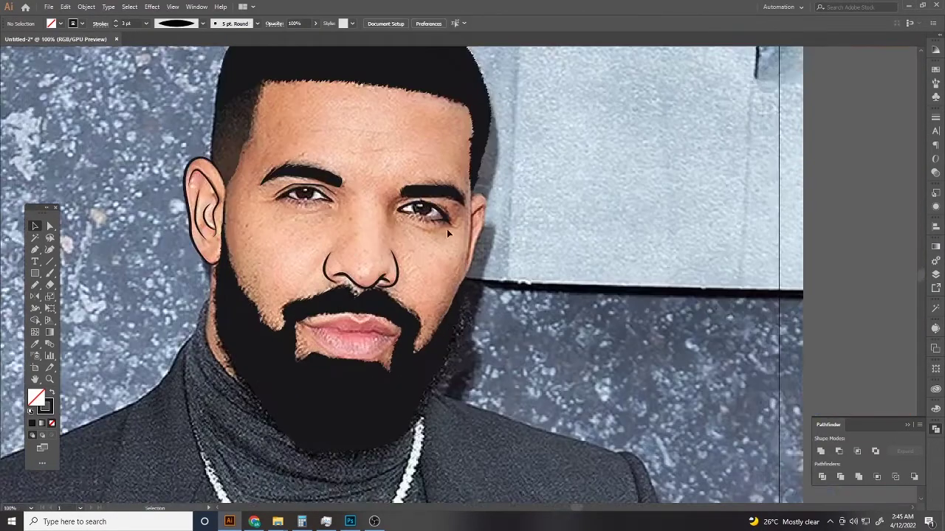
{"action": "scroll", "coordinate": [469, 225], "scroll_direction": "up", "scroll_amount": 1}
{"action": "scroll", "coordinate": [470, 225], "scroll_direction": "up", "scroll_amount": 2}
{"action": "left_click", "coordinate": [458, 166]}
{"action": "scroll", "coordinate": [454, 207], "scroll_direction": "down", "scroll_amount": 3}
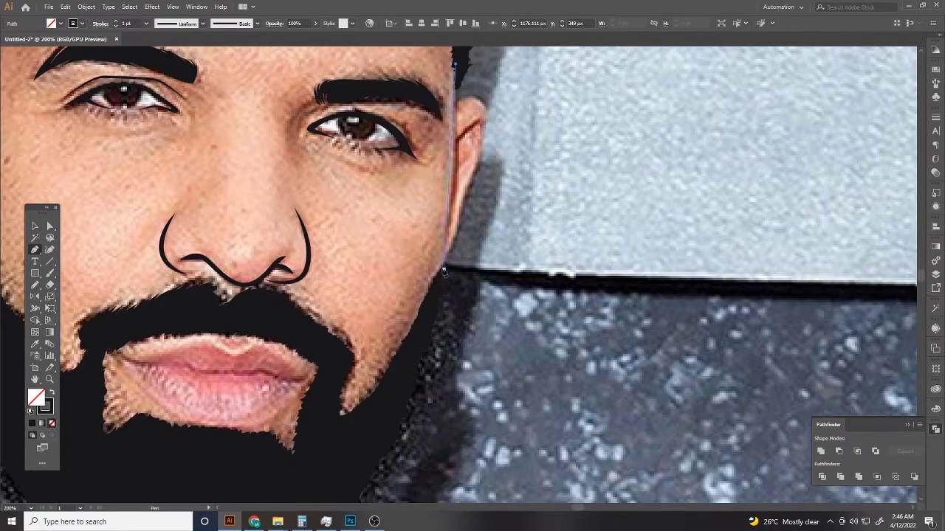
{"action": "key", "text": "ctrl+0"}
{"action": "scroll", "coordinate": [476, 238], "scroll_direction": "up", "scroll_amount": 4}
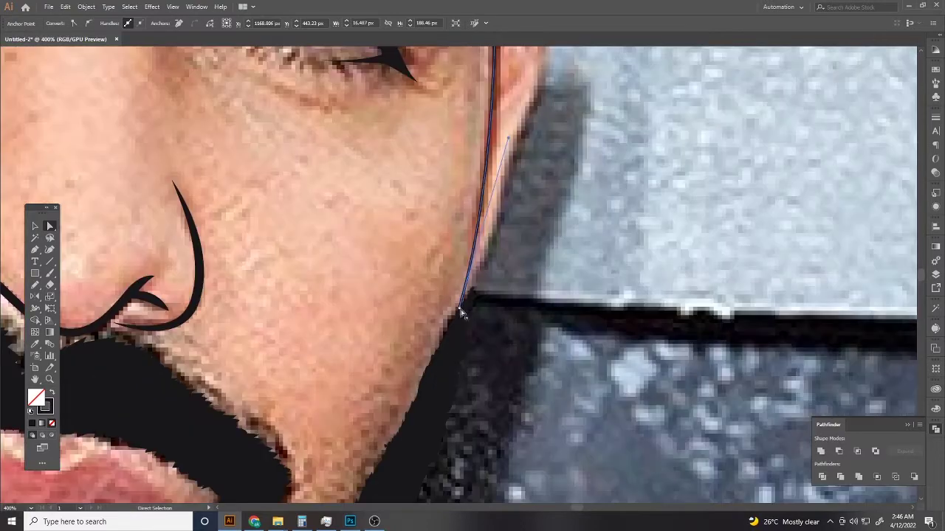
{"action": "scroll", "coordinate": [460, 310], "scroll_direction": "up", "scroll_amount": 1}
{"action": "left_click", "coordinate": [461, 311]}
{"action": "key", "text": "ctrl+z"}
{"action": "scroll", "coordinate": [461, 310], "scroll_direction": "down", "scroll_amount": 3}
{"action": "scroll", "coordinate": [332, 192], "scroll_direction": "up", "scroll_amount": 3}
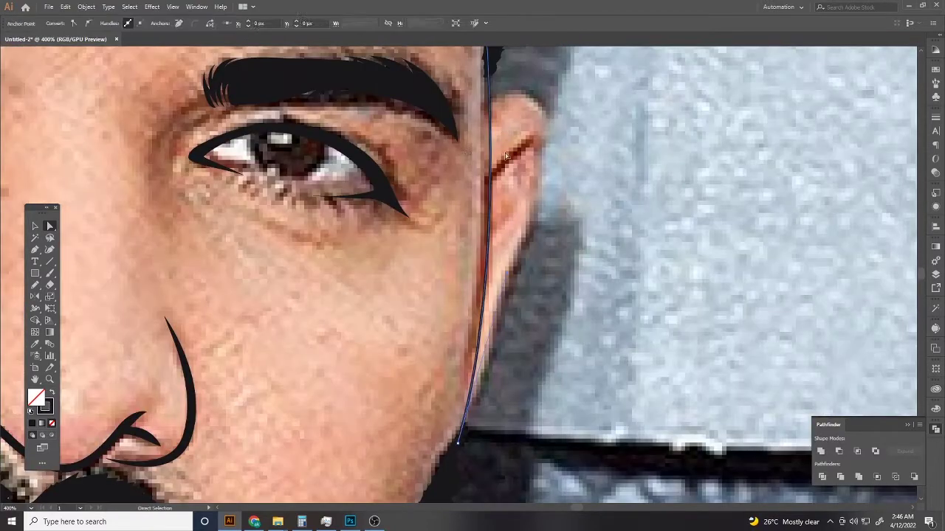
{"action": "key", "text": "v"}
{"action": "left_click", "coordinate": [116, 20]}
{"action": "key", "text": "ctrl+0"}
{"action": "key", "text": "ctrl+shift+a"}
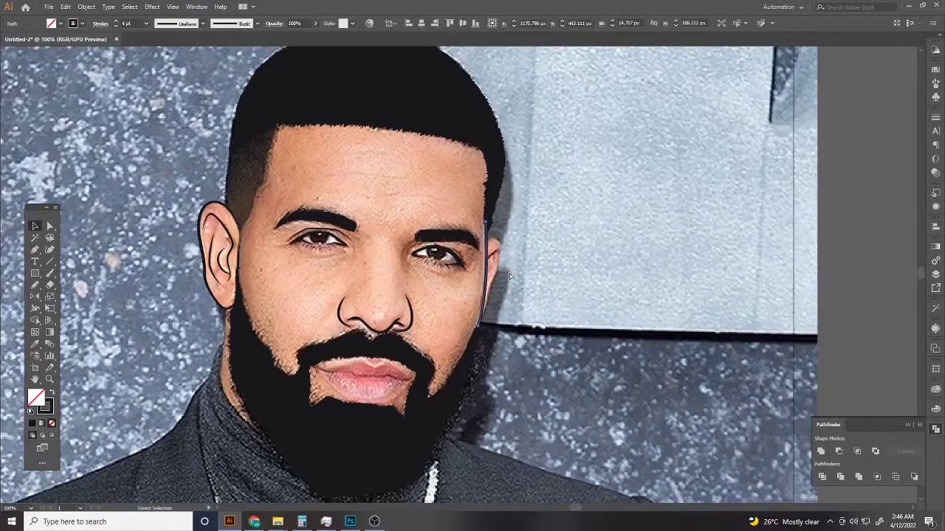
{"action": "scroll", "coordinate": [493, 259], "scroll_direction": "up", "scroll_amount": 3}
{"action": "left_click", "coordinate": [473, 287]}
{"action": "key", "text": "ctrl+shift+a"}
{"action": "scroll", "coordinate": [473, 286], "scroll_direction": "down", "scroll_amount": 3}
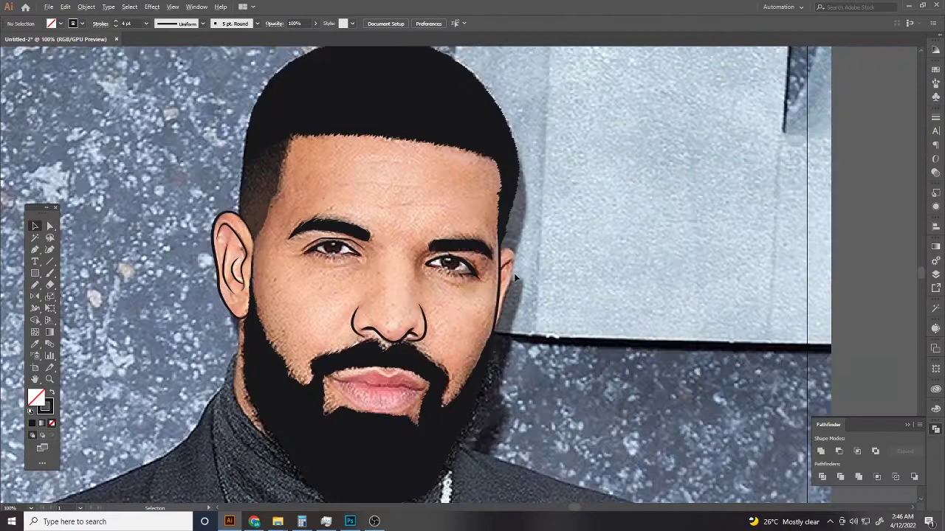
{"action": "scroll", "coordinate": [473, 287], "scroll_direction": "up", "scroll_amount": 3}
Step: Pen-trace the right ear outline from its top down to the jaw
{"action": "key", "text": "p"}
{"action": "scroll", "coordinate": [473, 214], "scroll_direction": "up", "scroll_amount": 1}
{"action": "left_click", "coordinate": [577, 218]}
{"action": "scroll", "coordinate": [577, 217], "scroll_direction": "down", "scroll_amount": 3}
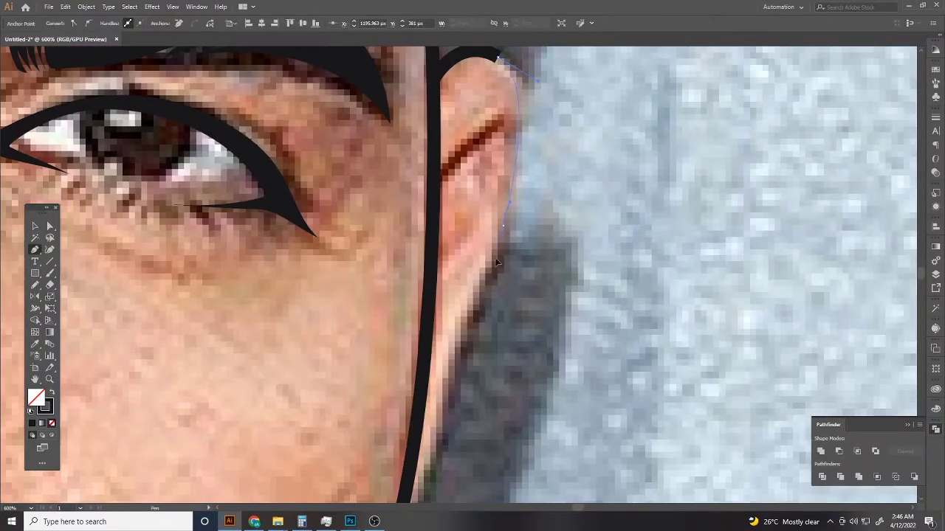
{"action": "scroll", "coordinate": [450, 248], "scroll_direction": "up", "scroll_amount": 3}
{"action": "left_click", "coordinate": [424, 351]}
{"action": "scroll", "coordinate": [393, 335], "scroll_direction": "down", "scroll_amount": 3}
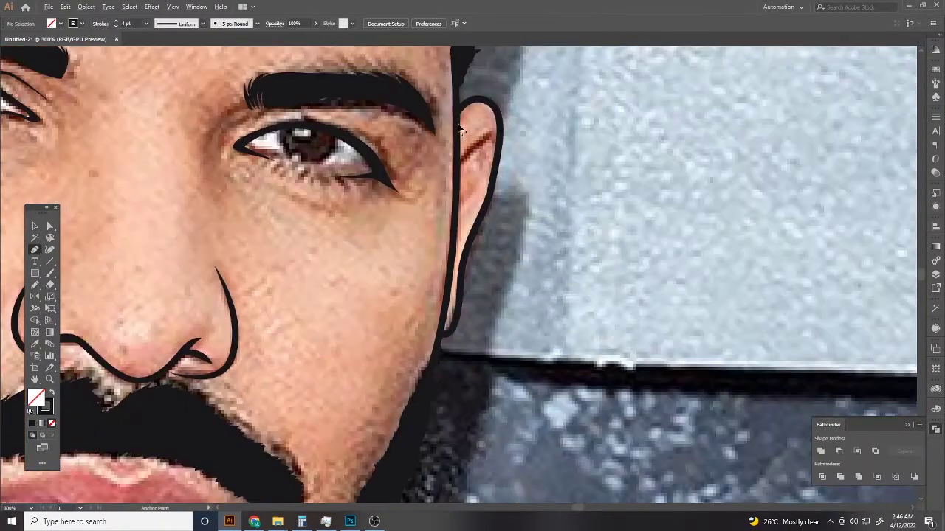
{"action": "scroll", "coordinate": [451, 245], "scroll_direction": "up", "scroll_amount": 3}
Step: Draw a curve inside the right ear and give it a tapered width profile
{"action": "left_click", "coordinate": [452, 245]}
{"action": "left_click_drag", "start_coordinate": [532, 149], "coordinate": [559, 149]}
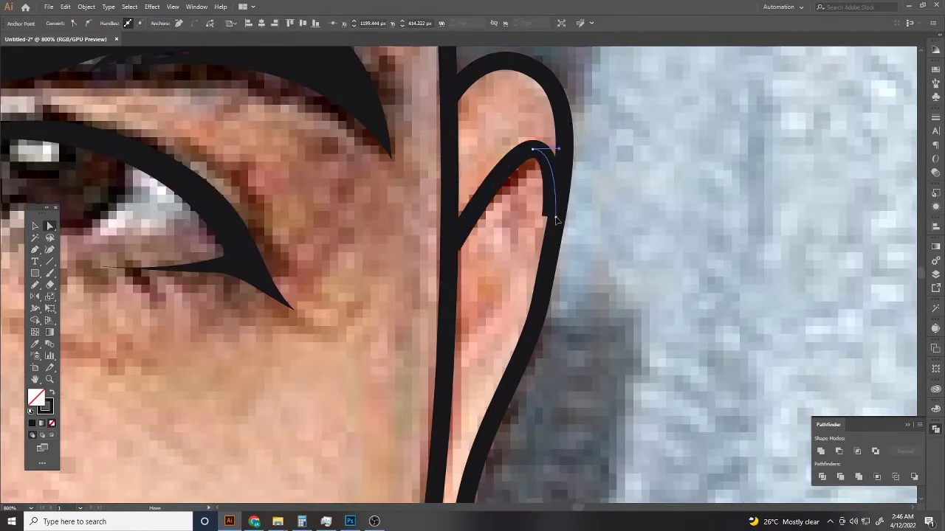
{"action": "scroll", "coordinate": [557, 219], "scroll_direction": "down", "scroll_amount": 3}
{"action": "scroll", "coordinate": [531, 192], "scroll_direction": "up", "scroll_amount": 2}
{"action": "left_click", "coordinate": [177, 26]}
{"action": "left_click", "coordinate": [177, 45]}
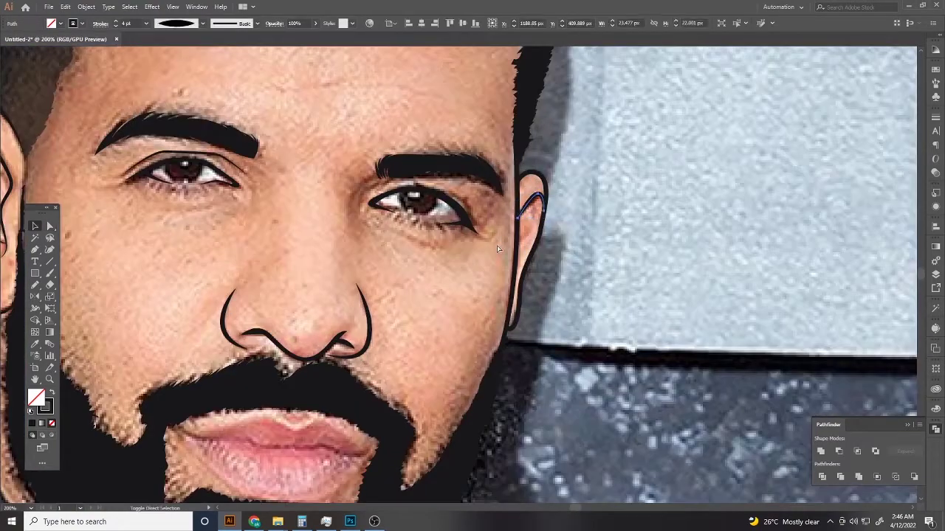
{"action": "scroll", "coordinate": [517, 247], "scroll_direction": "up", "scroll_amount": 3}
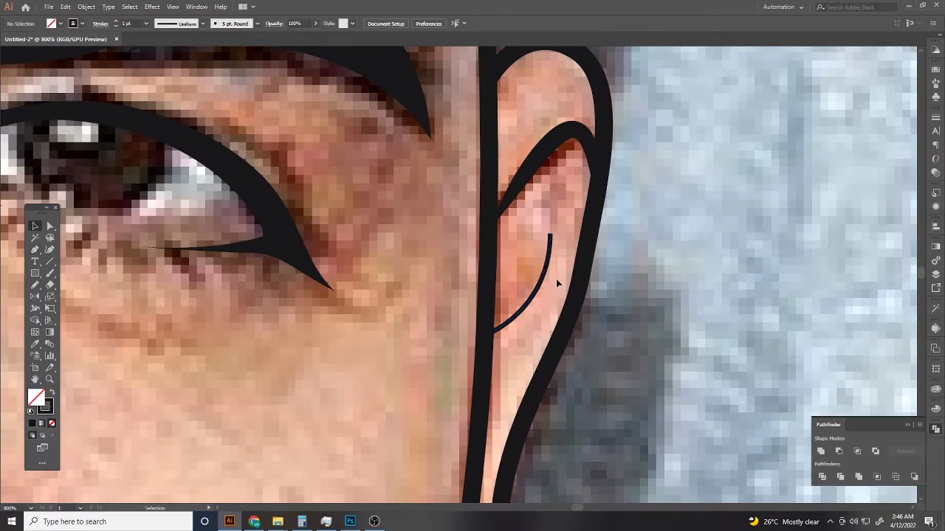
Step: Use the Width tool to widen the inner-ear curve's middle and taper its top end
{"action": "key", "text": "shift+w"}
{"action": "scroll", "coordinate": [516, 281], "scroll_direction": "up", "scroll_amount": 3}
{"action": "left_click_drag", "start_coordinate": [508, 301], "coordinate": [517, 307]}
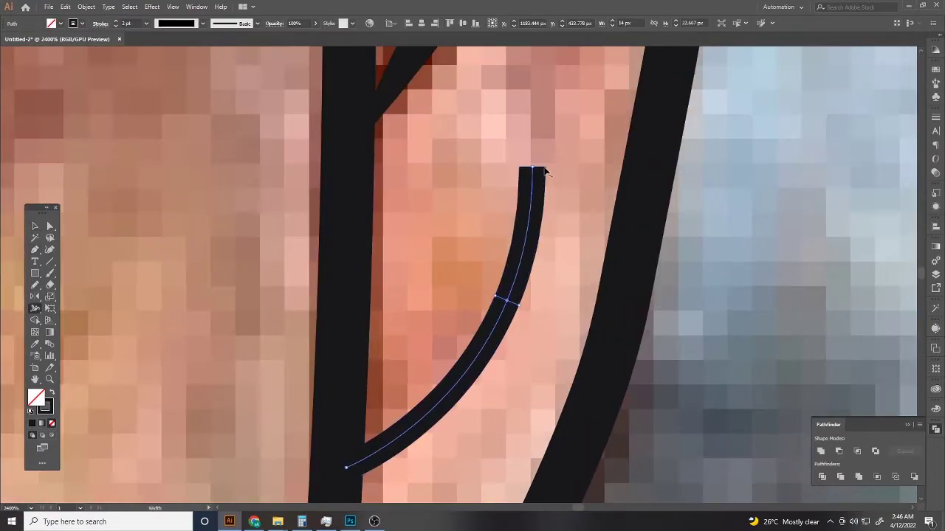
{"action": "left_click_drag", "start_coordinate": [531, 171], "coordinate": [516, 175]}
{"action": "key", "text": "ctrl+0"}
{"action": "scroll", "coordinate": [524, 250], "scroll_direction": "up", "scroll_amount": 5}
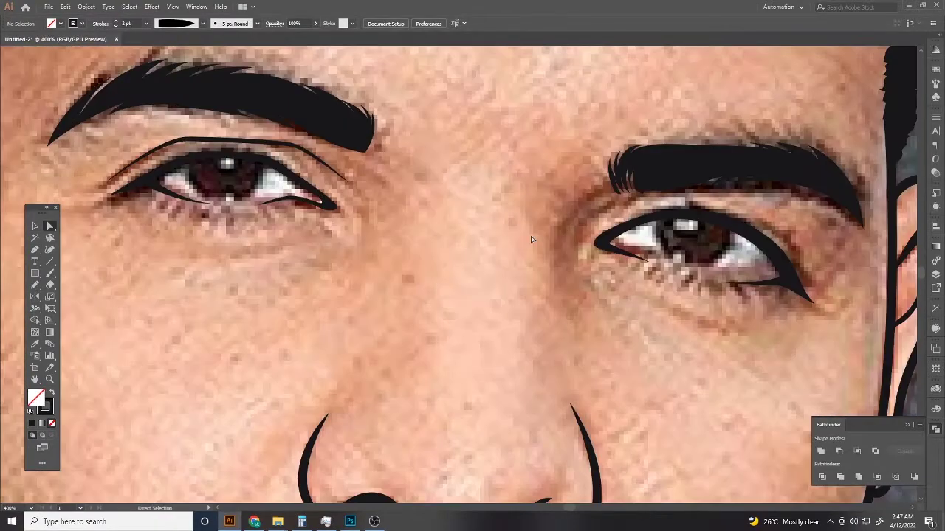
Step: Draw two crease lines beside the right eye and give them tapered 3 pt strokes
{"action": "left_click", "coordinate": [591, 192]}
{"action": "left_click_drag", "start_coordinate": [556, 314], "coordinate": [563, 384]}
{"action": "scroll", "coordinate": [595, 221], "scroll_direction": "up", "scroll_amount": 2}
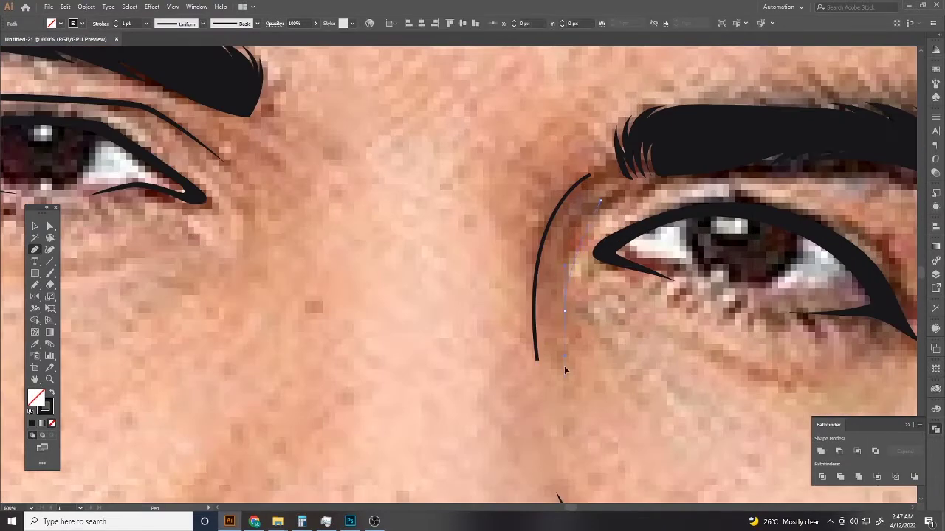
{"action": "key", "text": "v"}
{"action": "left_click_drag", "start_coordinate": [517, 162], "coordinate": [612, 369]}
{"action": "left_click", "coordinate": [135, 22]}
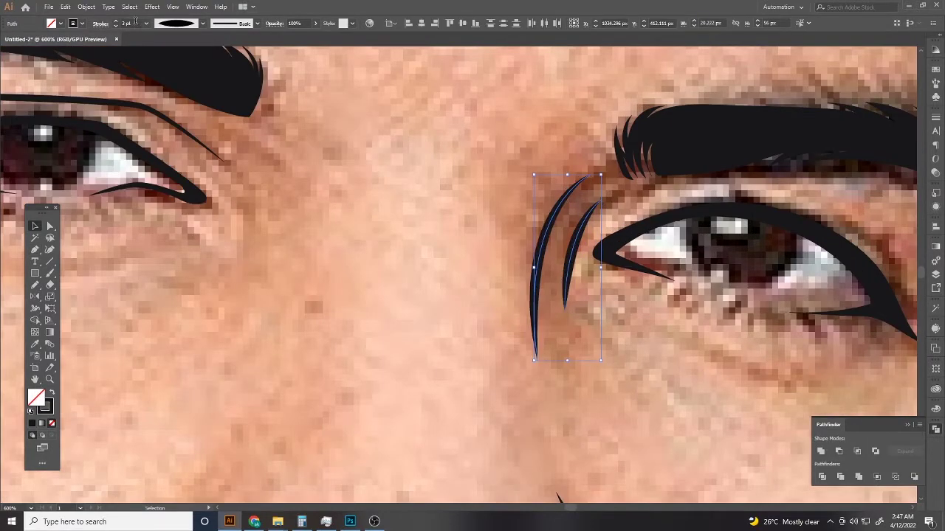
{"action": "left_click", "coordinate": [443, 313]}
{"action": "scroll", "coordinate": [443, 313], "scroll_direction": "down", "scroll_amount": 2}
{"action": "scroll", "coordinate": [443, 313], "scroll_direction": "down", "scroll_amount": 5}
{"action": "scroll", "coordinate": [443, 313], "scroll_direction": "up", "scroll_amount": 2}
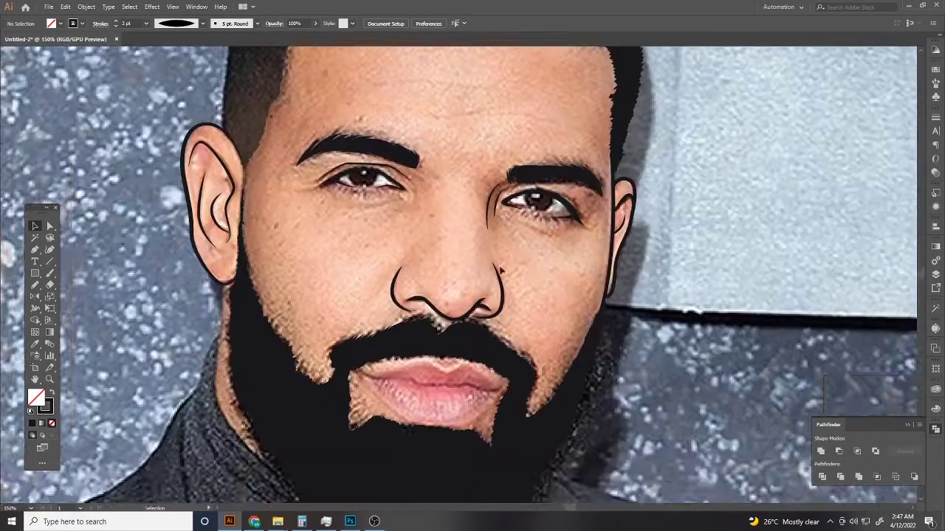
{"action": "scroll", "coordinate": [443, 313], "scroll_direction": "down", "scroll_amount": 3}
Step: Pen-trace the curved line between the lips out to the mouth corner
{"action": "scroll", "coordinate": [443, 295], "scroll_direction": "up", "scroll_amount": 5}
{"action": "key", "text": "p"}
{"action": "scroll", "coordinate": [224, 241], "scroll_direction": "up", "scroll_amount": 2}
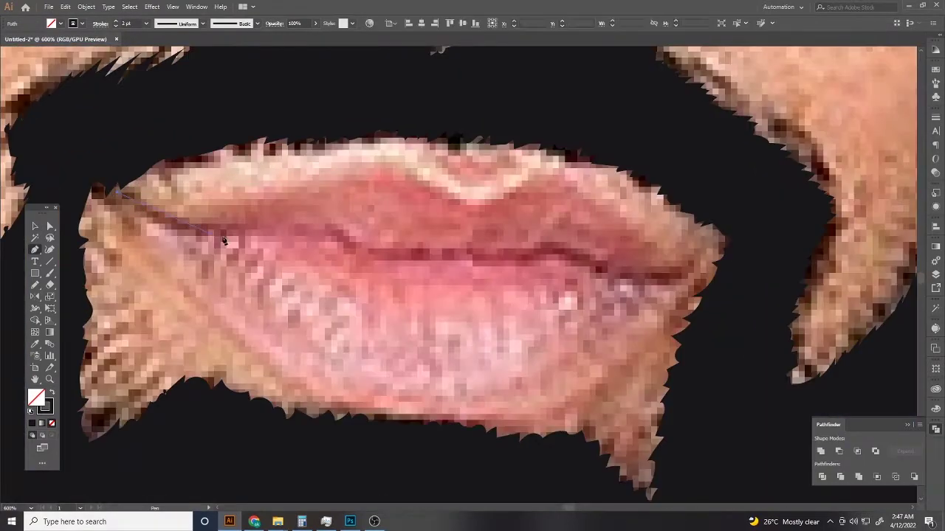
{"action": "left_click", "coordinate": [328, 223]}
{"action": "scroll", "coordinate": [324, 221], "scroll_direction": "up", "scroll_amount": 2}
{"action": "left_click_drag", "start_coordinate": [348, 243], "coordinate": [379, 270]}
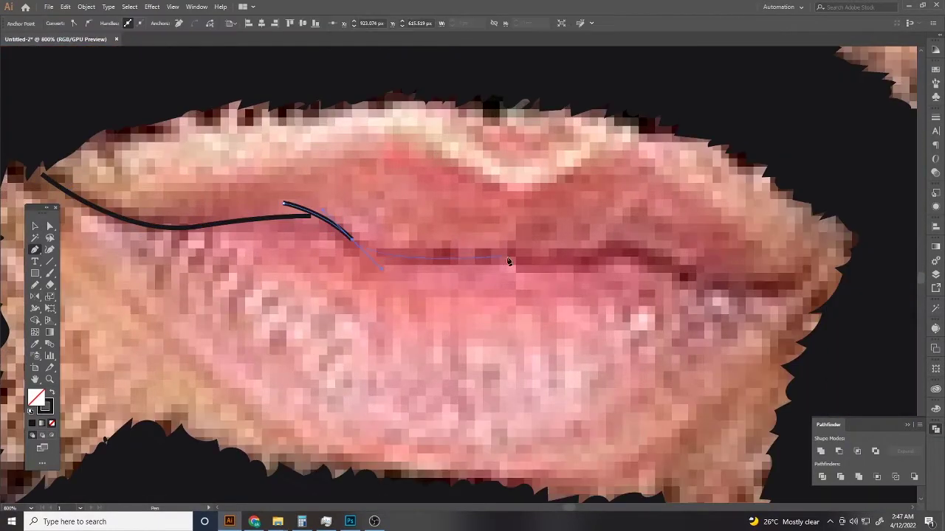
{"action": "scroll", "coordinate": [465, 259], "scroll_direction": "right", "scroll_amount": 2}
{"action": "left_click_drag", "start_coordinate": [460, 257], "coordinate": [506, 264]}
{"action": "scroll", "coordinate": [478, 249], "scroll_direction": "right", "scroll_amount": 2}
{"action": "left_click", "coordinate": [502, 218]}
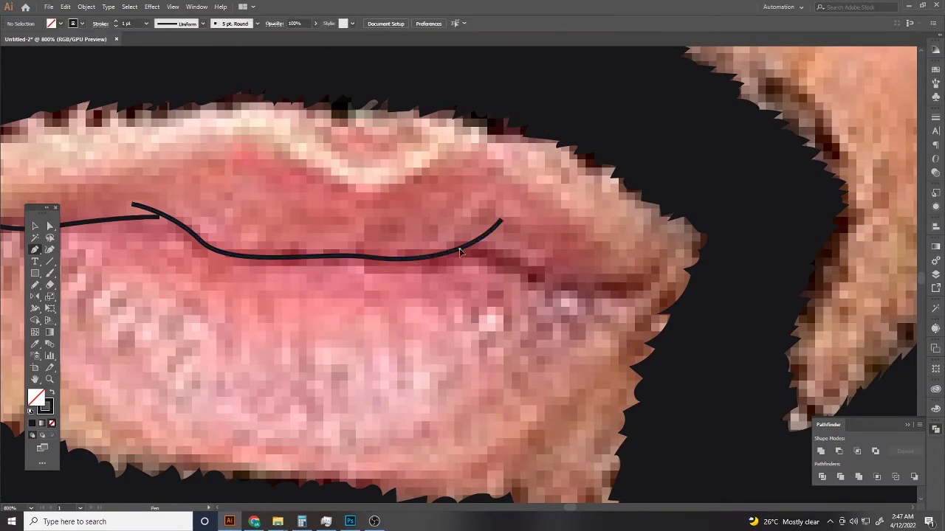
{"action": "scroll", "coordinate": [517, 221], "scroll_direction": "right", "scroll_amount": 4}
{"action": "scroll", "coordinate": [530, 223], "scroll_direction": "down", "scroll_amount": 2}
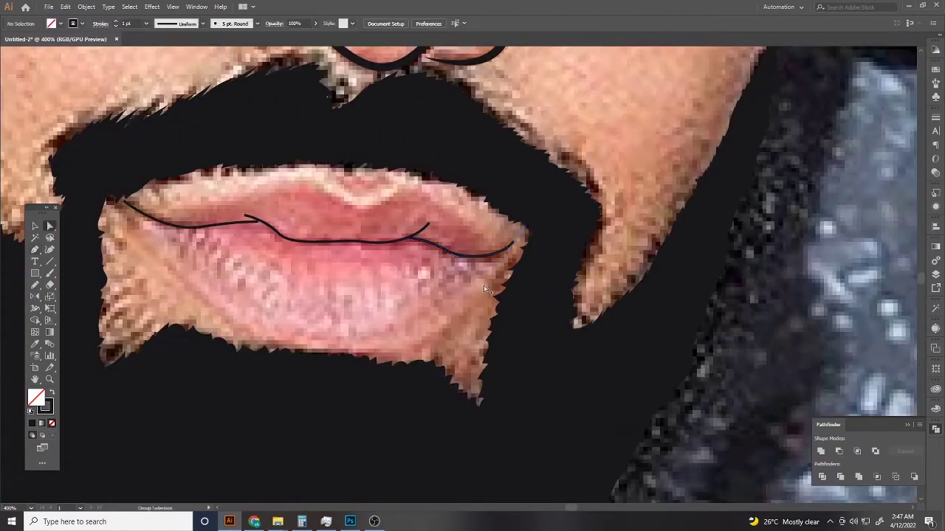
{"action": "key", "text": "v"}
{"action": "scroll", "coordinate": [128, 24], "scroll_direction": "up", "scroll_amount": 2}
{"action": "left_click", "coordinate": [431, 322]}
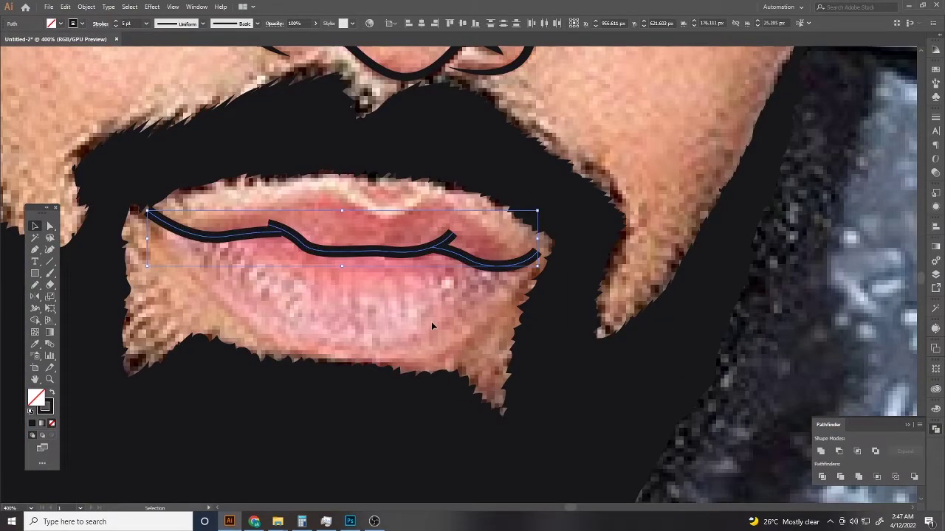
Step: Taper the overlapping left end of the upper-lip stroke with the Width tool, undoing a flattened end
{"action": "scroll", "coordinate": [431, 321], "scroll_direction": "down", "scroll_amount": 2}
{"action": "scroll", "coordinate": [424, 313], "scroll_direction": "down", "scroll_amount": 4}
{"action": "scroll", "coordinate": [425, 313], "scroll_direction": "up", "scroll_amount": 8}
{"action": "key", "text": "a"}
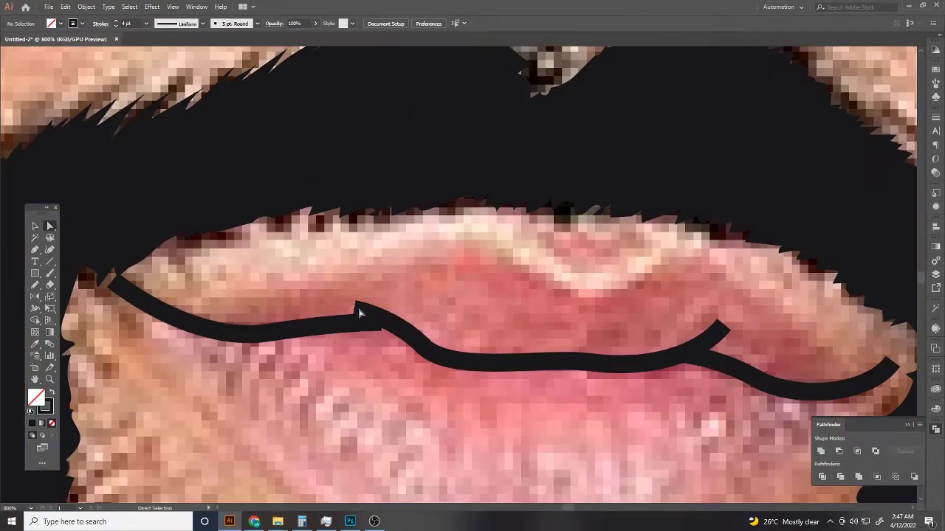
{"action": "left_click", "coordinate": [360, 313]}
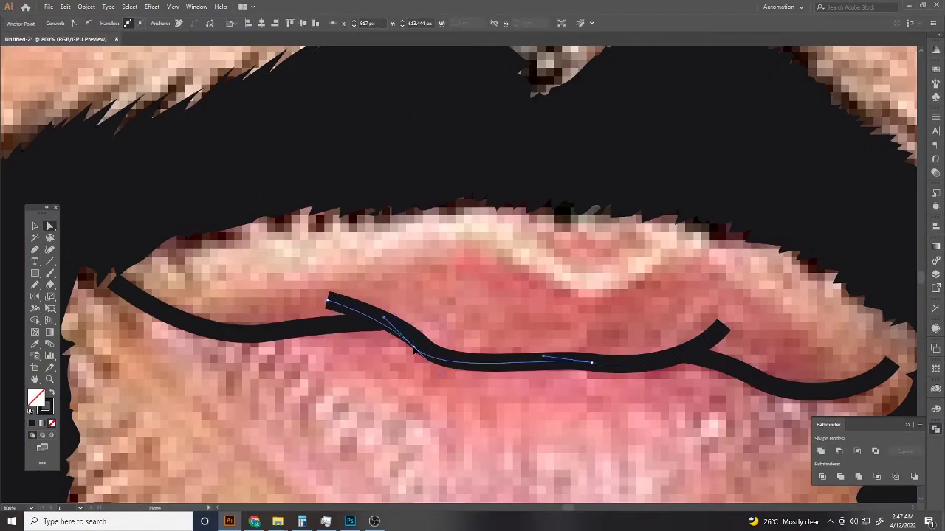
{"action": "scroll", "coordinate": [318, 313], "scroll_direction": "up", "scroll_amount": 2}
{"action": "scroll", "coordinate": [390, 279], "scroll_direction": "up", "scroll_amount": 2}
{"action": "key", "text": "shift+w"}
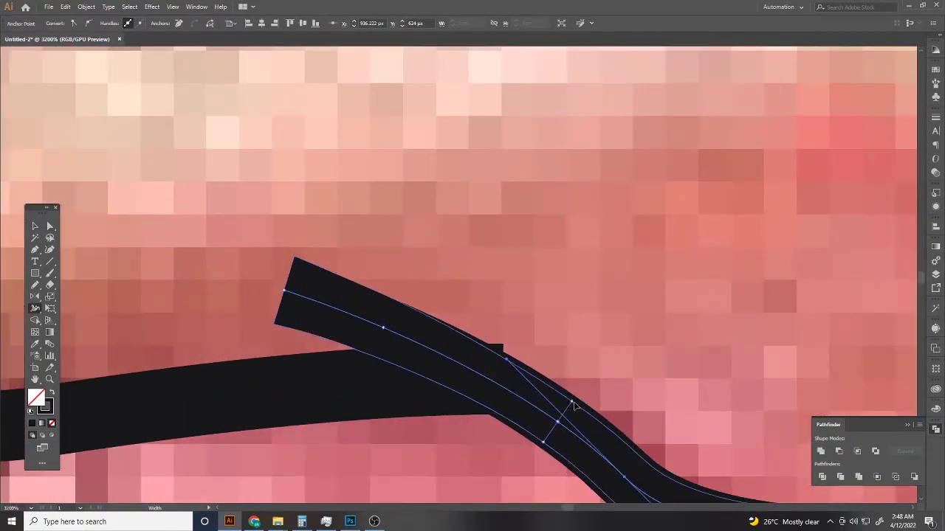
{"action": "key", "text": "ctrl+z"}
{"action": "left_click_drag", "start_coordinate": [392, 309], "coordinate": [389, 313]}
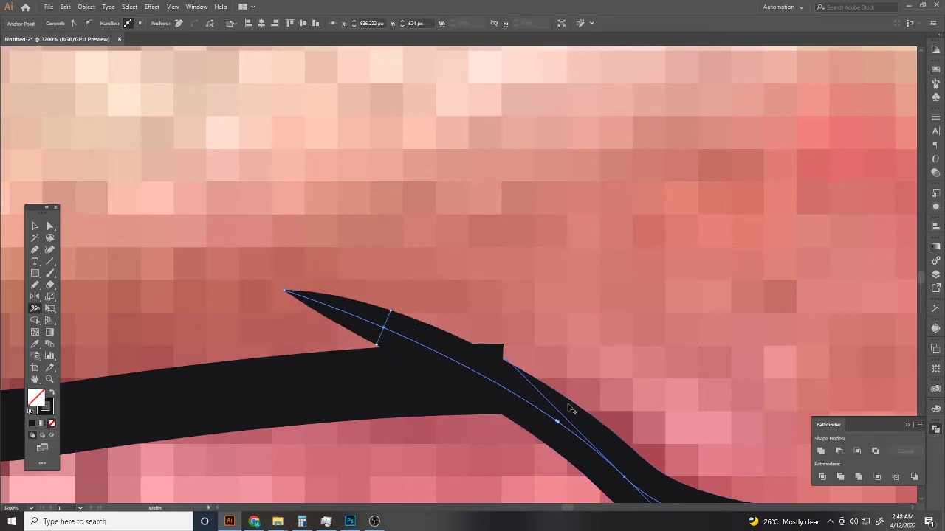
{"action": "left_click_drag", "start_coordinate": [436, 435], "coordinate": [596, 345]}
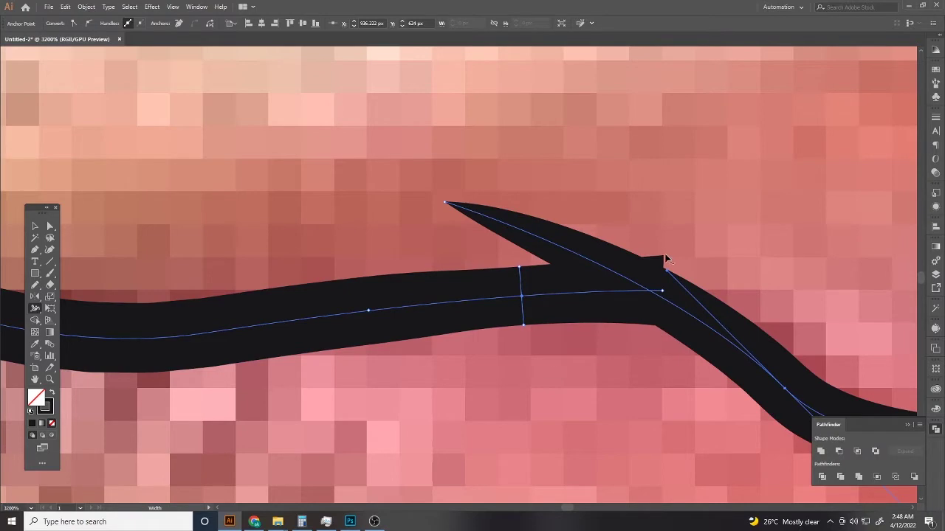
Step: Select the upper-lip stroke's right end for width tapering
{"action": "scroll", "coordinate": [665, 270], "scroll_direction": "down", "scroll_amount": 5}
{"action": "scroll", "coordinate": [644, 319], "scroll_direction": "up", "scroll_amount": 4}
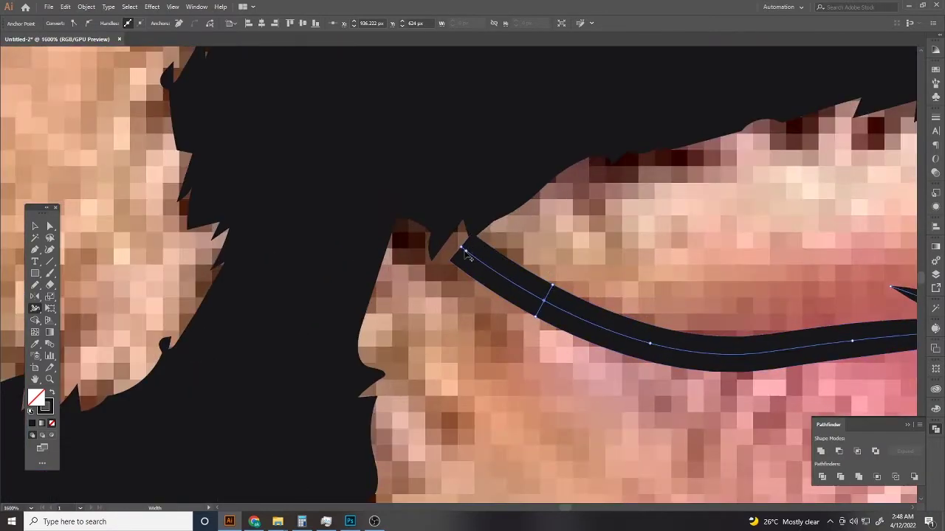
{"action": "scroll", "coordinate": [470, 246], "scroll_direction": "down", "scroll_amount": 4}
{"action": "scroll", "coordinate": [702, 316], "scroll_direction": "up", "scroll_amount": 5}
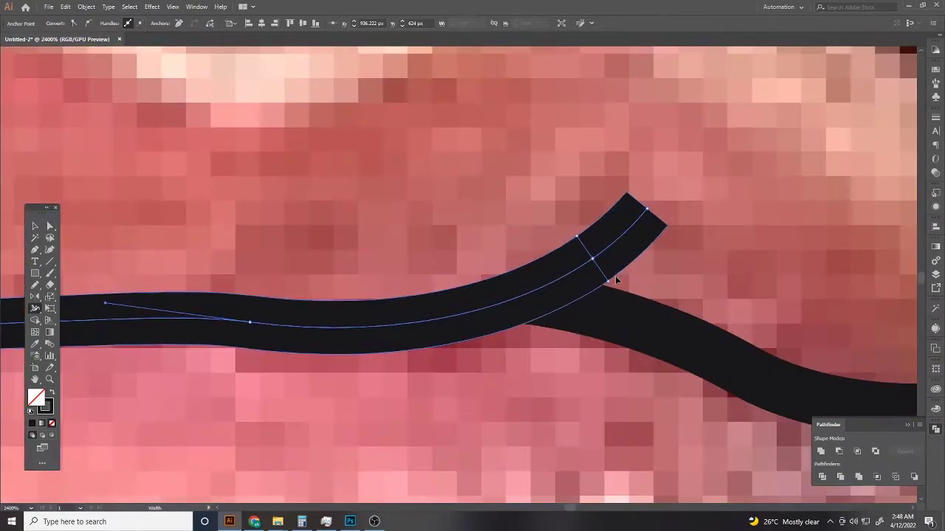
{"action": "scroll", "coordinate": [494, 258], "scroll_direction": "down", "scroll_amount": 4}
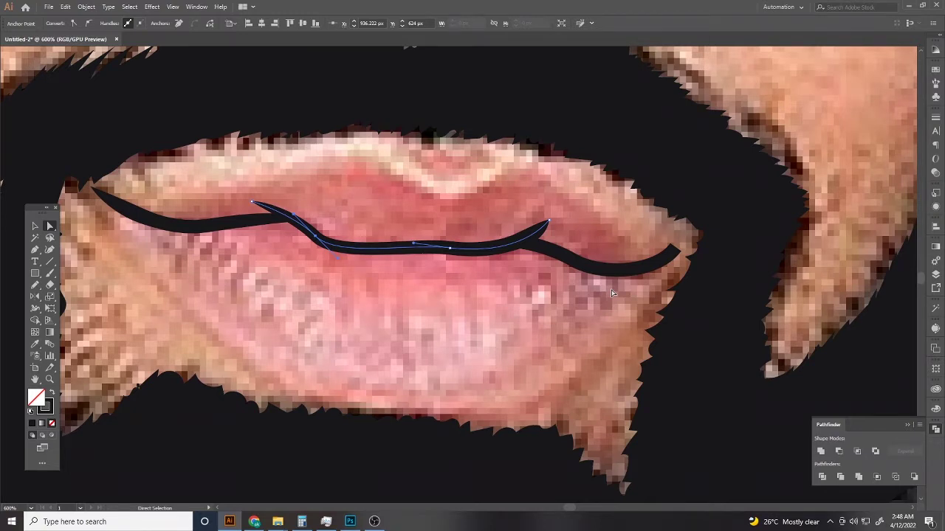
{"action": "scroll", "coordinate": [594, 212], "scroll_direction": "up", "scroll_amount": 2}
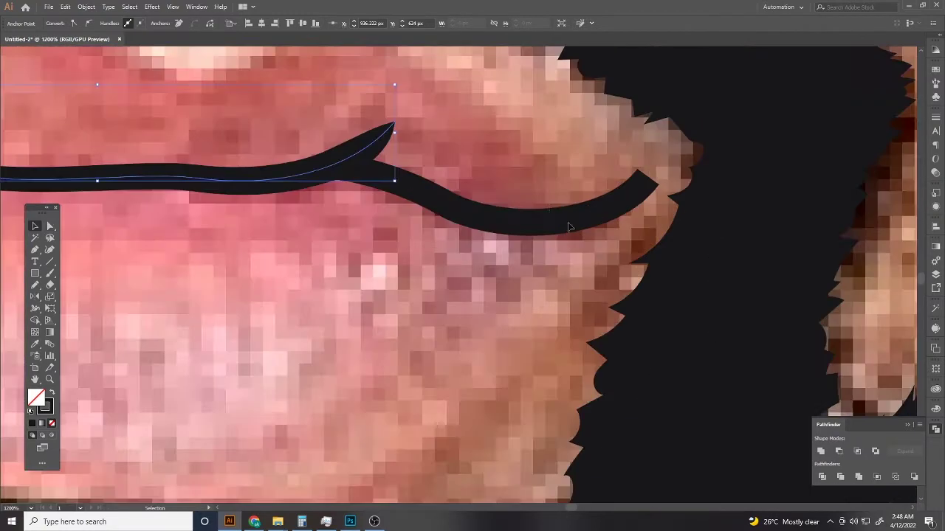
{"action": "left_click", "coordinate": [567, 222]}
{"action": "key", "text": "shift+w"}
{"action": "scroll", "coordinate": [563, 232], "scroll_direction": "up", "scroll_amount": 3}
{"action": "scroll", "coordinate": [583, 229], "scroll_direction": "right", "scroll_amount": 3}
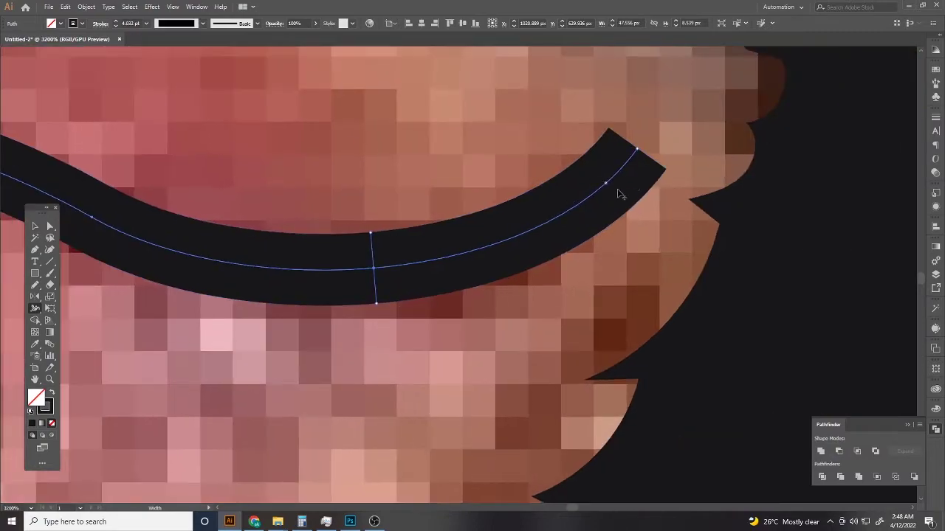
Step: Draw a curved Pen line along the bottom edge of the lower lip
{"action": "scroll", "coordinate": [520, 216], "scroll_direction": "down", "scroll_amount": 10}
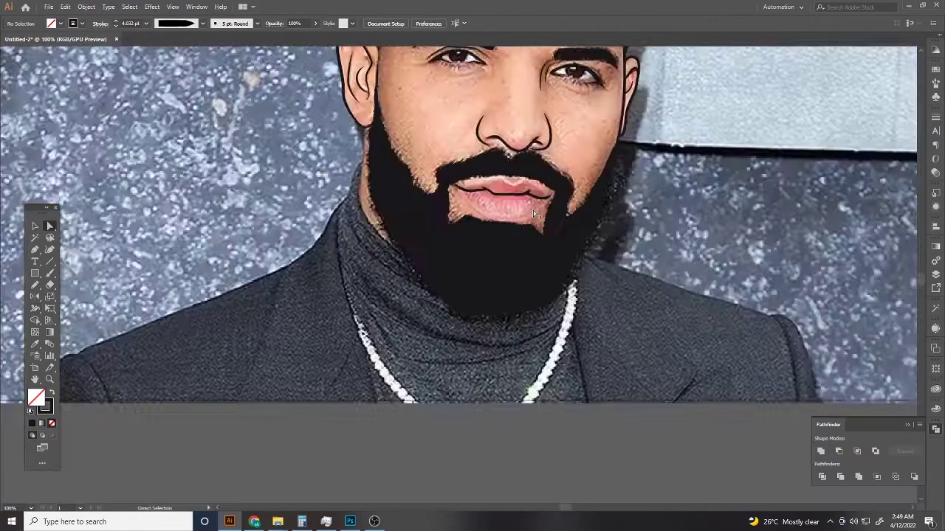
{"action": "scroll", "coordinate": [519, 212], "scroll_direction": "up", "scroll_amount": 5}
{"action": "scroll", "coordinate": [553, 218], "scroll_direction": "up", "scroll_amount": 2}
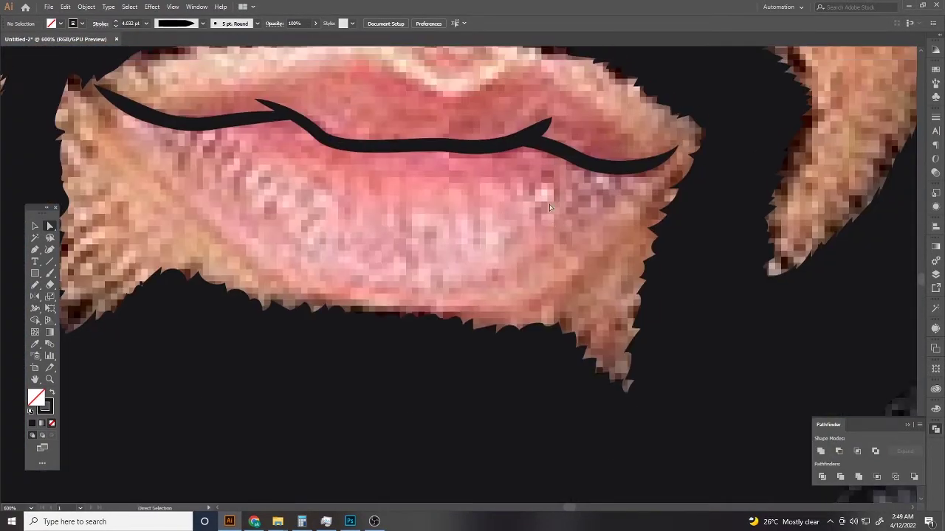
{"action": "scroll", "coordinate": [576, 221], "scroll_direction": "down", "scroll_amount": 2}
{"action": "scroll", "coordinate": [598, 225], "scroll_direction": "up", "scroll_amount": 1}
{"action": "key", "text": "p"}
{"action": "left_click", "coordinate": [598, 214]}
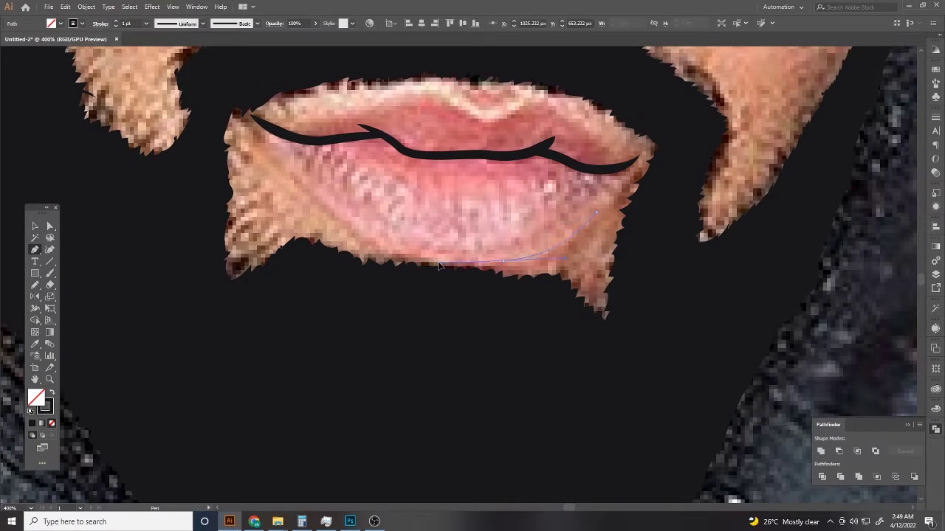
{"action": "left_click_drag", "start_coordinate": [502, 260], "coordinate": [439, 266]}
Step: Give the lower-lip line a 3 pt stroke with tapered Width Profile 1
{"action": "scroll", "coordinate": [462, 228], "scroll_direction": "down", "scroll_amount": 5}
{"action": "scroll", "coordinate": [462, 229], "scroll_direction": "up", "scroll_amount": 5}
{"action": "key", "text": "v"}
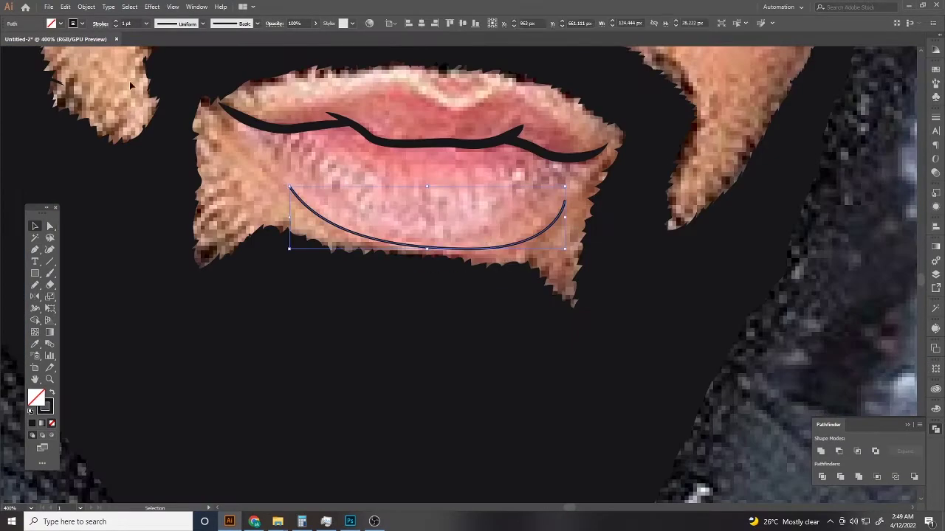
{"action": "left_click", "coordinate": [116, 23]}
{"action": "left_click", "coordinate": [201, 22]}
{"action": "left_click", "coordinate": [170, 53]}
Step: Try a 0.5 pt stroke on the upper-lip line, then undo it and deselect
{"action": "key", "text": "a"}
{"action": "left_click", "coordinate": [533, 150]}
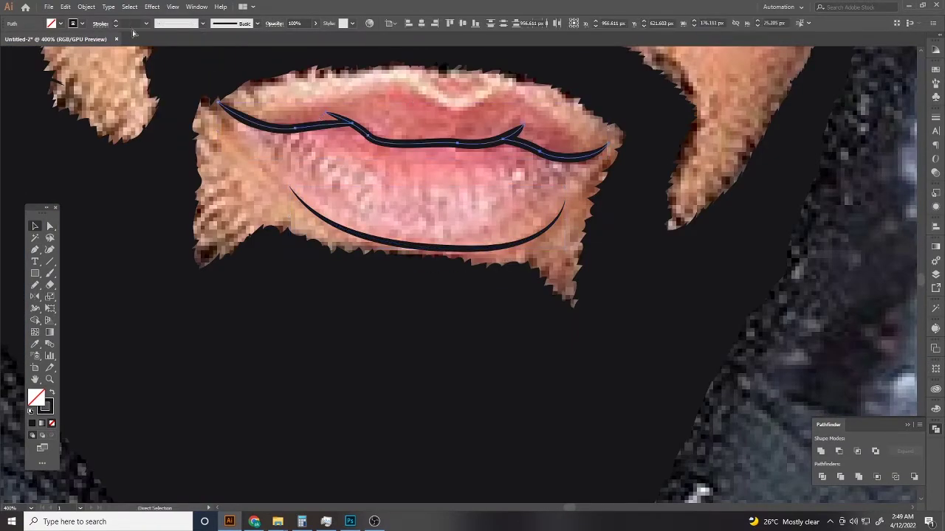
{"action": "type", "text": "0.5"}
{"action": "key", "text": "Return"}
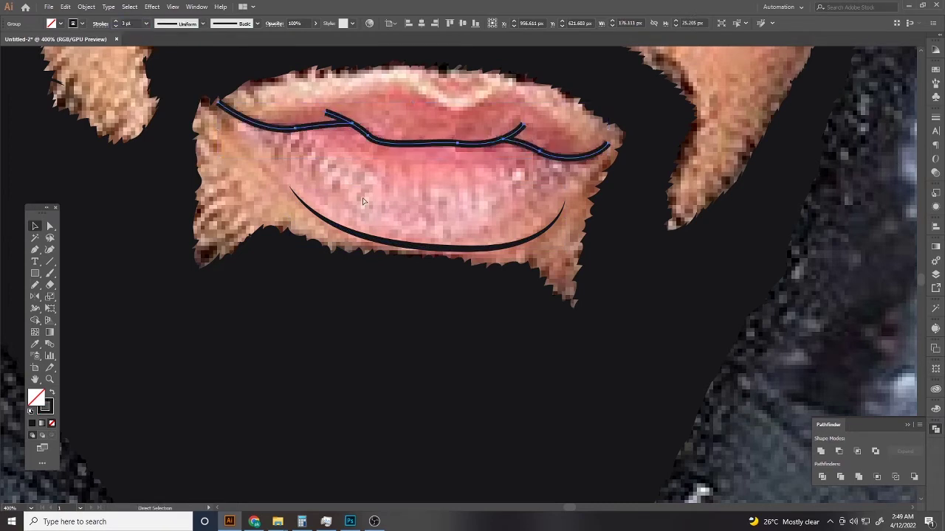
{"action": "key", "text": "ctrl+z"}
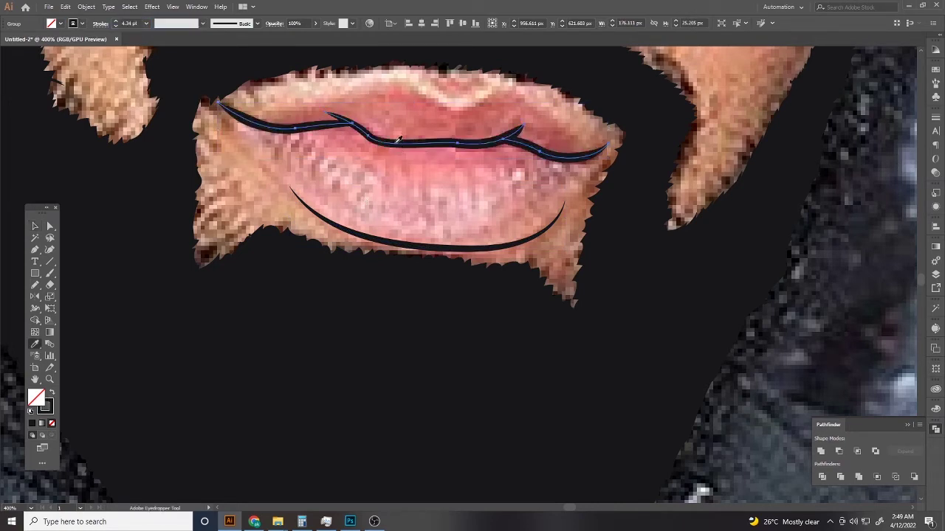
{"action": "key", "text": "ctrl+shift+a"}
Step: Fill the sideburn hair patch with a white-to-black gradient
{"action": "scroll", "coordinate": [461, 169], "scroll_direction": "down", "scroll_amount": 6}
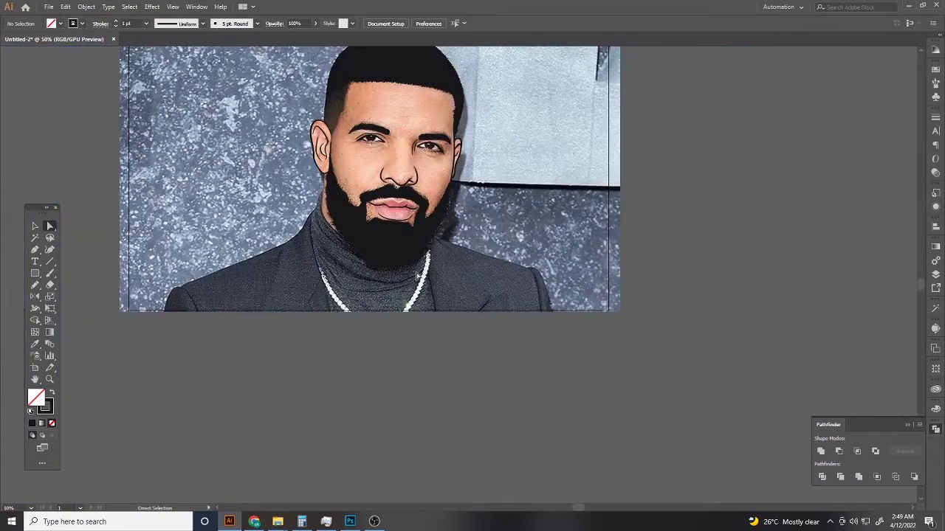
{"action": "scroll", "coordinate": [461, 169], "scroll_direction": "up", "scroll_amount": 1}
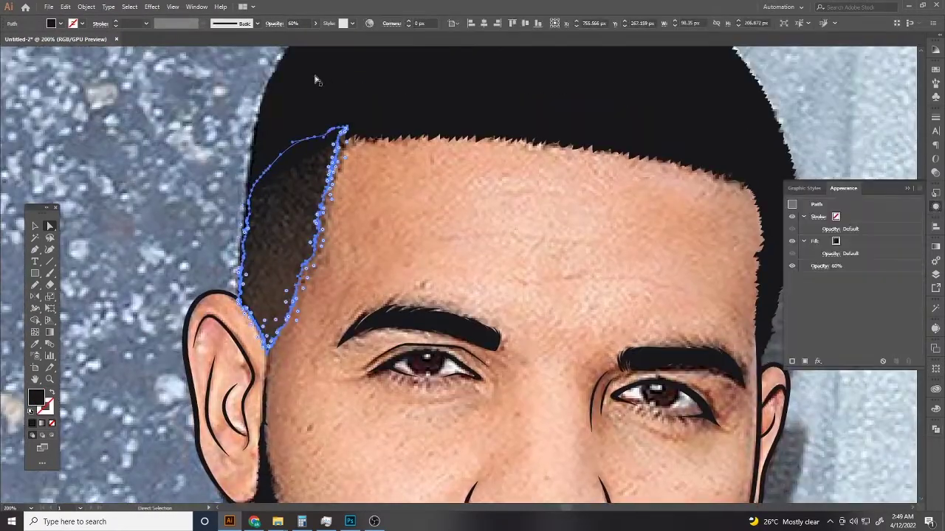
{"action": "left_click", "coordinate": [935, 247]}
{"action": "left_click", "coordinate": [880, 330]}
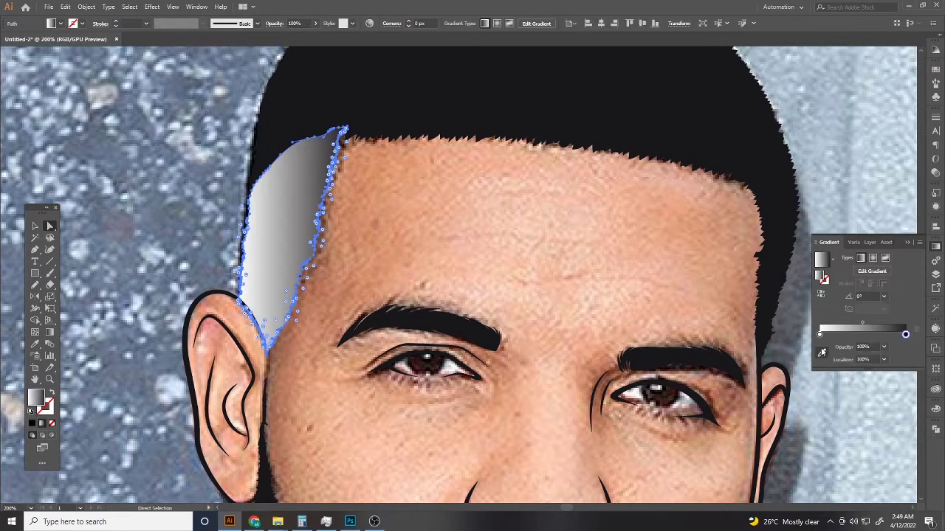
{"action": "left_click", "coordinate": [822, 353]}
Step: Set the left gradient stop to 0% opacity and run the gradient upward from the ear
{"action": "left_click", "coordinate": [820, 323]}
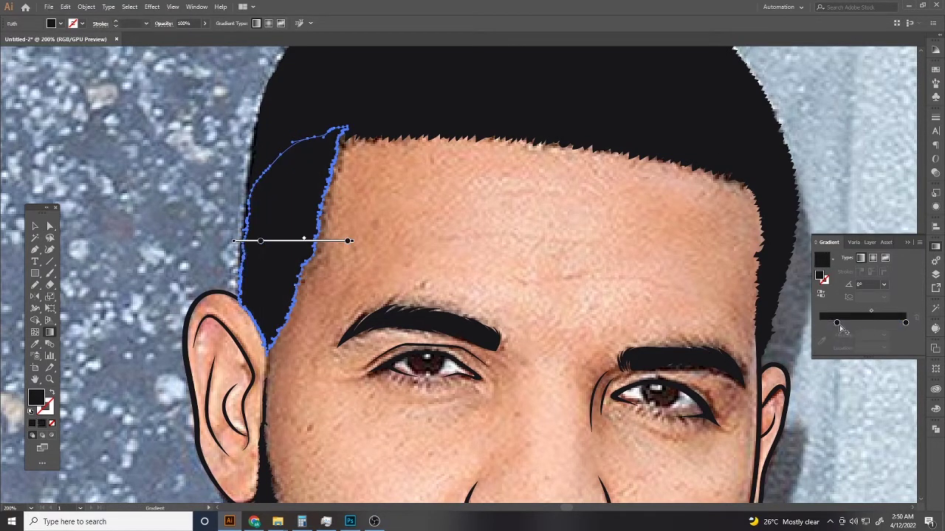
{"action": "double_click", "coordinate": [860, 334]}
{"action": "type", "text": "00"}
{"action": "key", "text": "Return"}
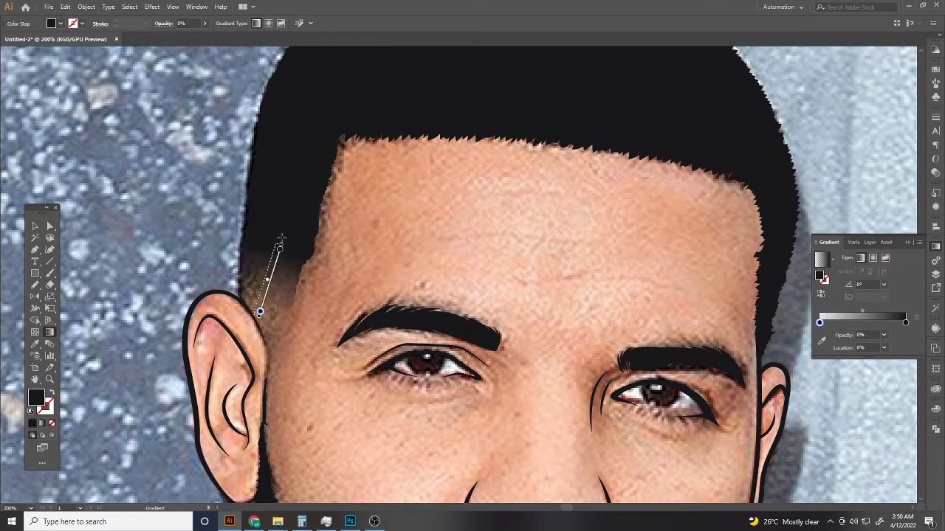
{"action": "left_click_drag", "start_coordinate": [259, 313], "coordinate": [270, 140]}
Step: Deselect the hair patch, zoom out to check the artwork, and select the reference photo
{"action": "key", "text": "ctrl+shift+a"}
{"action": "key", "text": "ctrl+minus"}
{"action": "key", "text": "ctrl+minus"}
{"action": "key", "text": "ctrl+minus"}
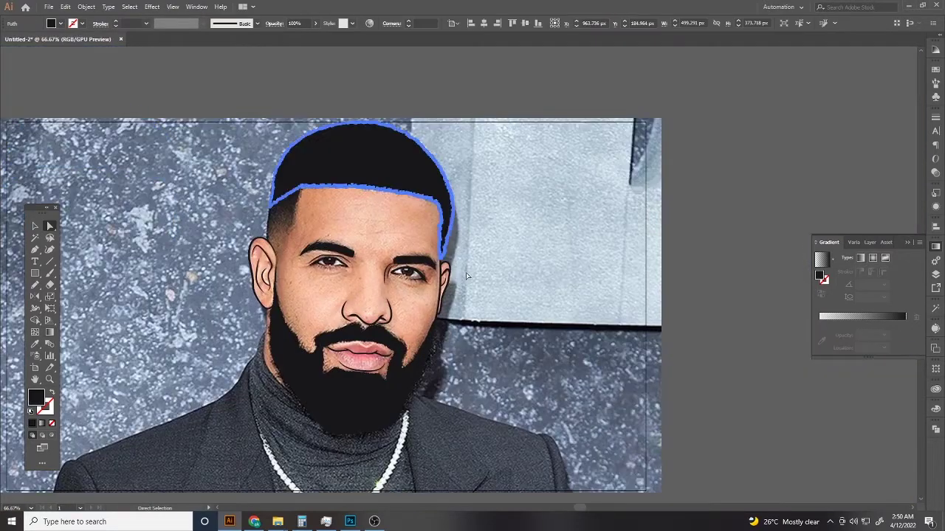
{"action": "key", "text": "ctrl+minus"}
{"action": "key", "text": "ctrl+plus"}
{"action": "left_click", "coordinate": [22, 321]}
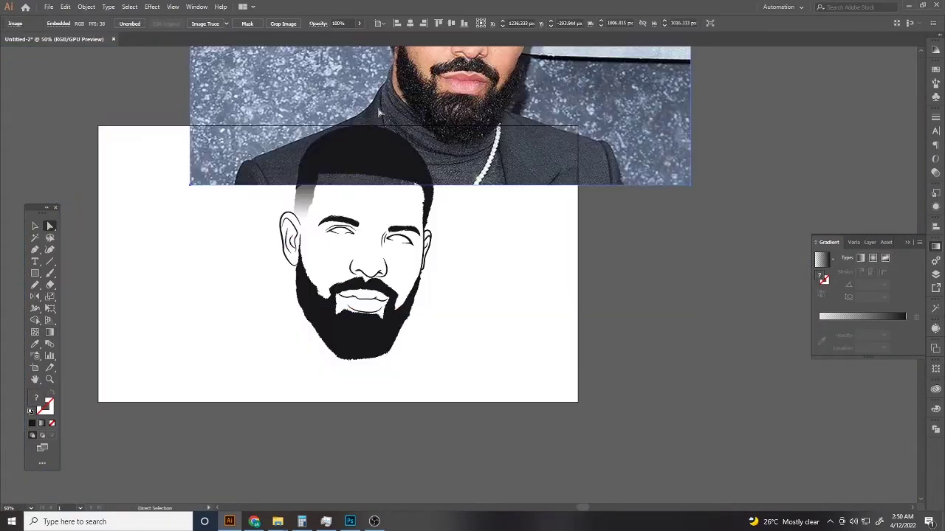
Step: Draw a closed iris shape with a curved bottom over the eye
{"action": "scroll", "coordinate": [367, 221], "scroll_direction": "up", "scroll_amount": 10}
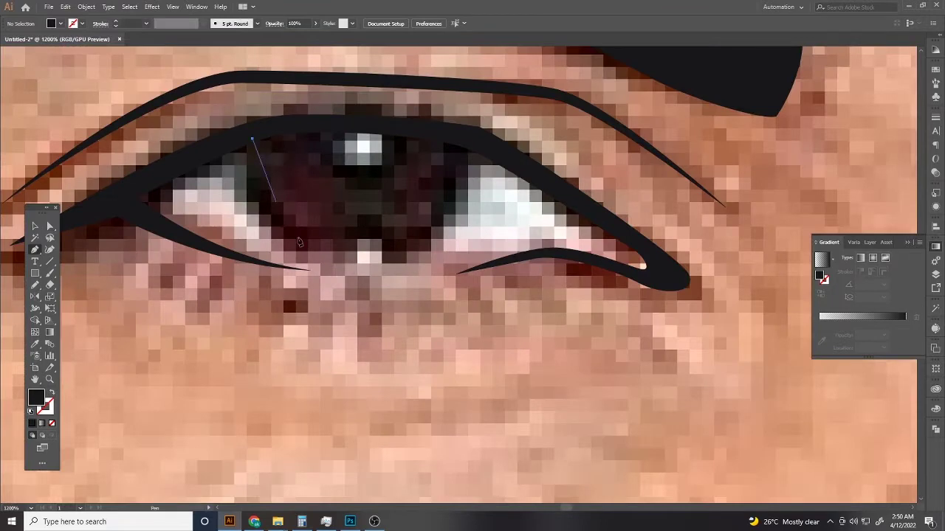
{"action": "scroll", "coordinate": [299, 242], "scroll_direction": "up", "scroll_amount": 1}
{"action": "left_click_drag", "start_coordinate": [342, 268], "coordinate": [453, 270]}
{"action": "left_click_drag", "start_coordinate": [464, 144], "coordinate": [460, 113]}
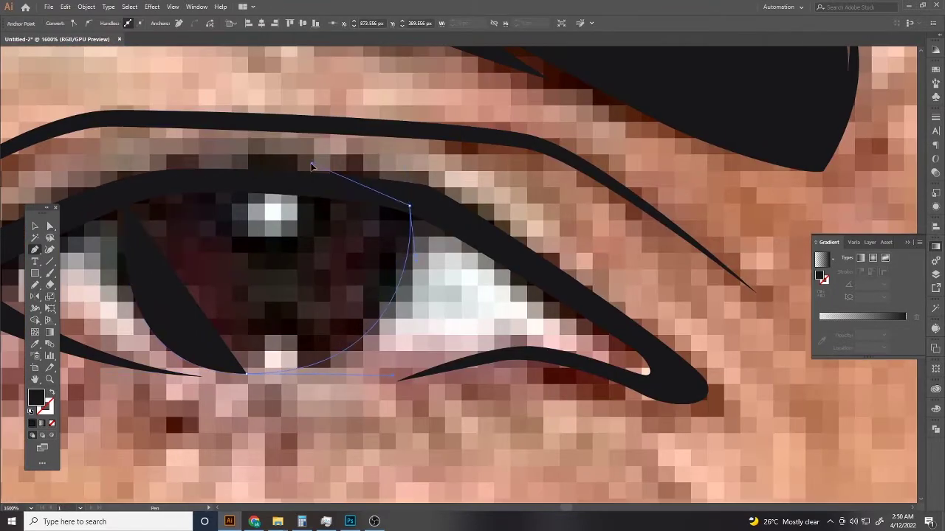
{"action": "left_click", "coordinate": [130, 205]}
{"action": "scroll", "coordinate": [295, 244], "scroll_direction": "down", "scroll_amount": 2}
{"action": "scroll", "coordinate": [277, 307], "scroll_direction": "up", "scroll_amount": 2}
Step: Lower the iris's bottom curve slightly and remove its fill
{"action": "key", "text": "a"}
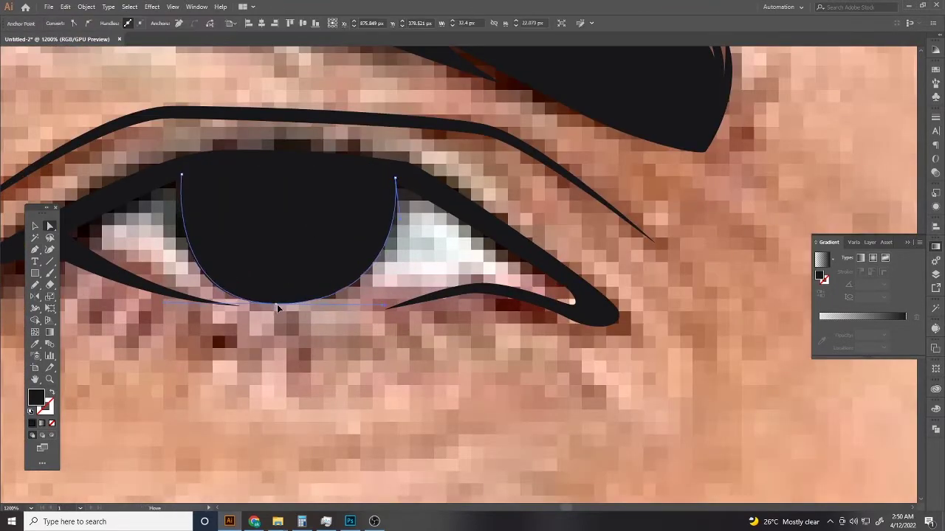
{"action": "left_click_drag", "start_coordinate": [277, 305], "coordinate": [277, 312]}
{"action": "scroll", "coordinate": [279, 312], "scroll_direction": "down", "scroll_amount": 3}
{"action": "scroll", "coordinate": [214, 236], "scroll_direction": "up", "scroll_amount": 3}
{"action": "key", "text": "slash"}
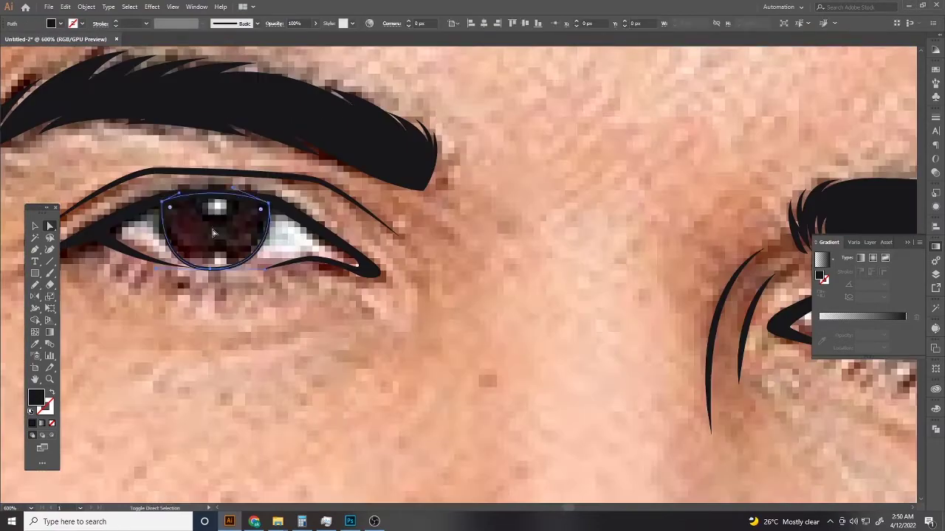
Step: Draw two highlight circles over the iris with the Ellipse tool
{"action": "scroll", "coordinate": [214, 236], "scroll_direction": "up", "scroll_amount": 2}
{"action": "left_click_drag", "start_coordinate": [35, 273], "coordinate": [74, 300]}
{"action": "left_click", "coordinate": [73, 300]}
{"action": "left_click_drag", "start_coordinate": [197, 151], "coordinate": [251, 205]}
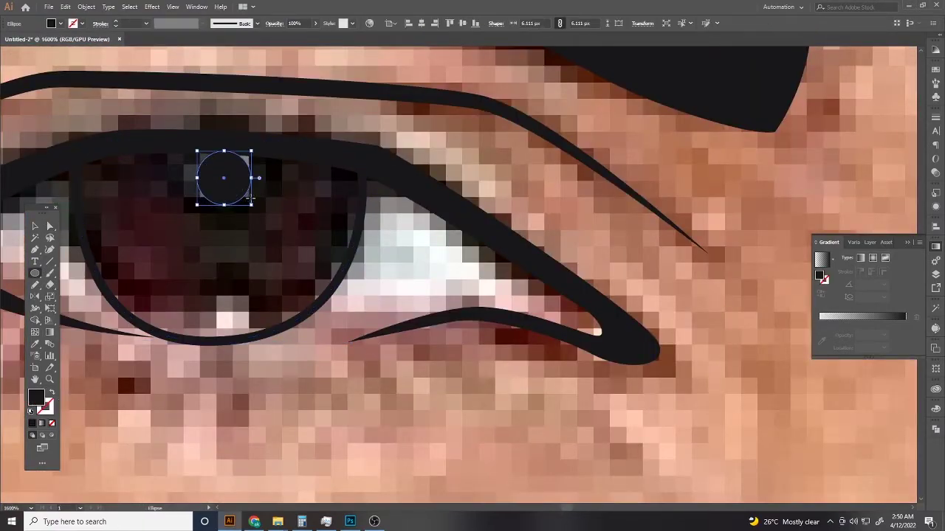
{"action": "left_click_drag", "start_coordinate": [248, 302], "coordinate": [261, 307]}
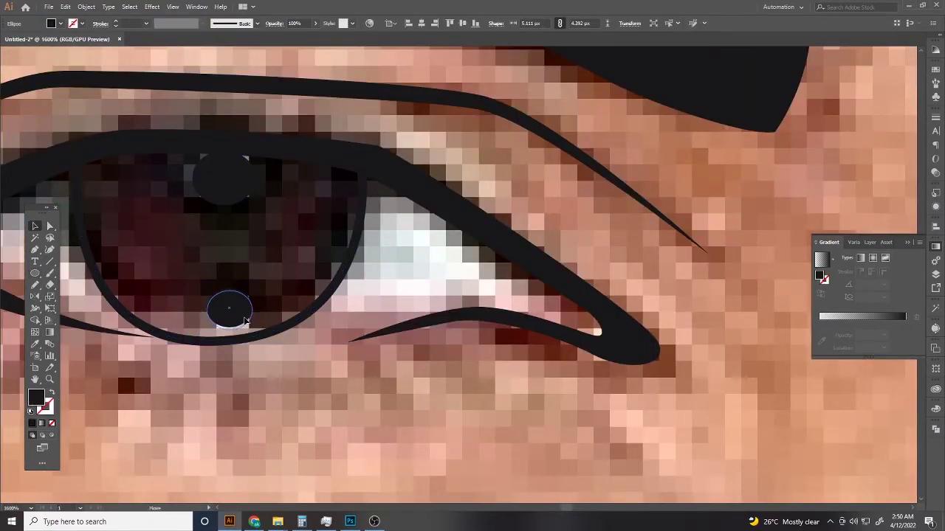
Step: Cut the highlight circles out of both irises
{"action": "left_click", "coordinate": [209, 194]}
{"action": "key", "text": "shift+x"}
{"action": "left_click", "coordinate": [231, 314]}
{"action": "key", "text": "shift+x"}
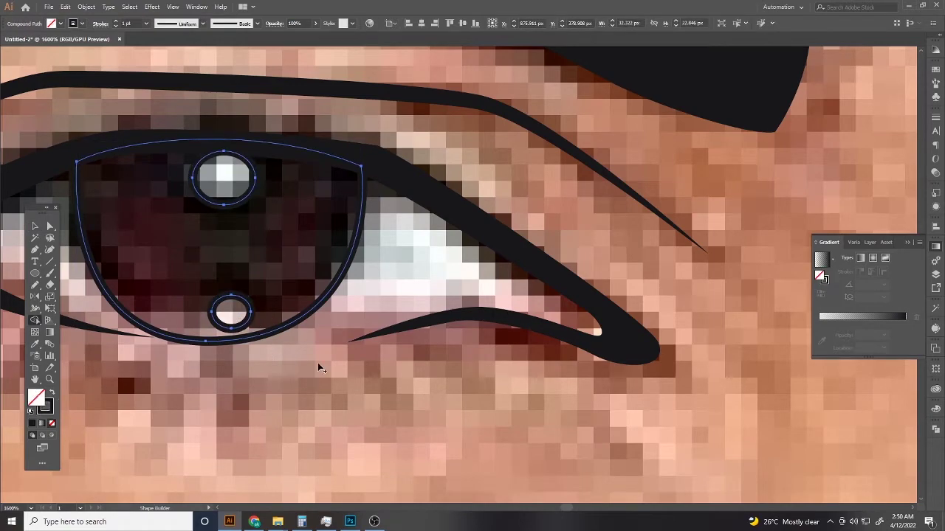
{"action": "left_click", "coordinate": [321, 365]}
{"action": "key", "text": "ctrl+1"}
{"action": "scroll", "coordinate": [380, 332], "scroll_direction": "up", "scroll_amount": 2}
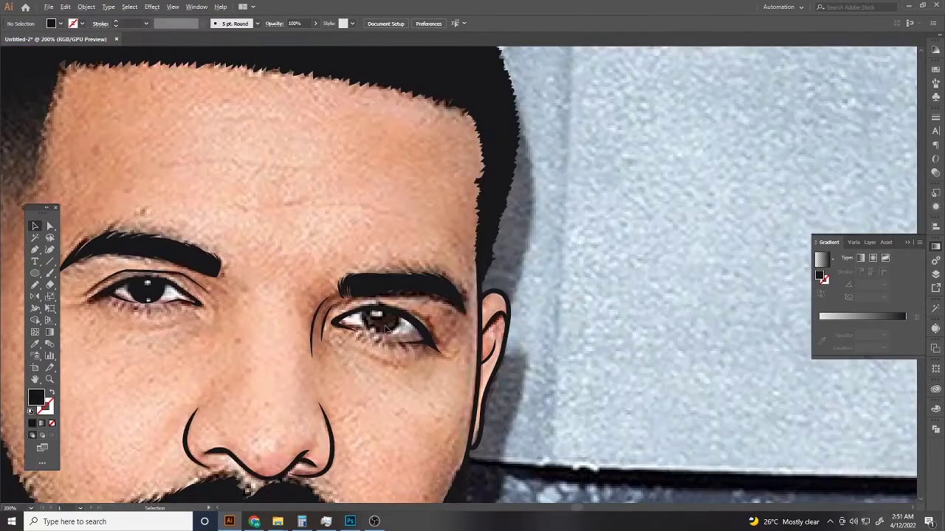
Step: Nudge the right eye's iris slightly right to centre it
{"action": "left_click", "coordinate": [389, 325]}
{"action": "scroll", "coordinate": [389, 325], "scroll_direction": "up", "scroll_amount": 4}
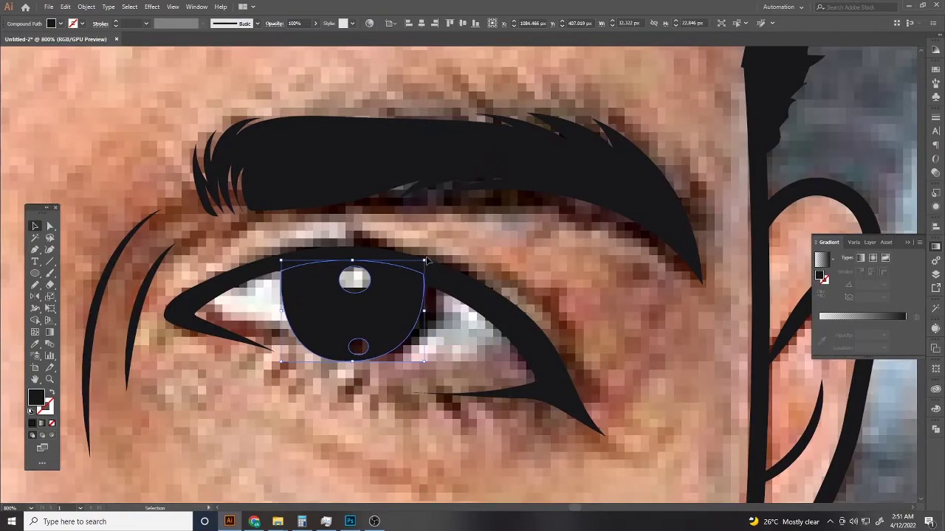
{"action": "left_click_drag", "start_coordinate": [390, 309], "coordinate": [397, 307]}
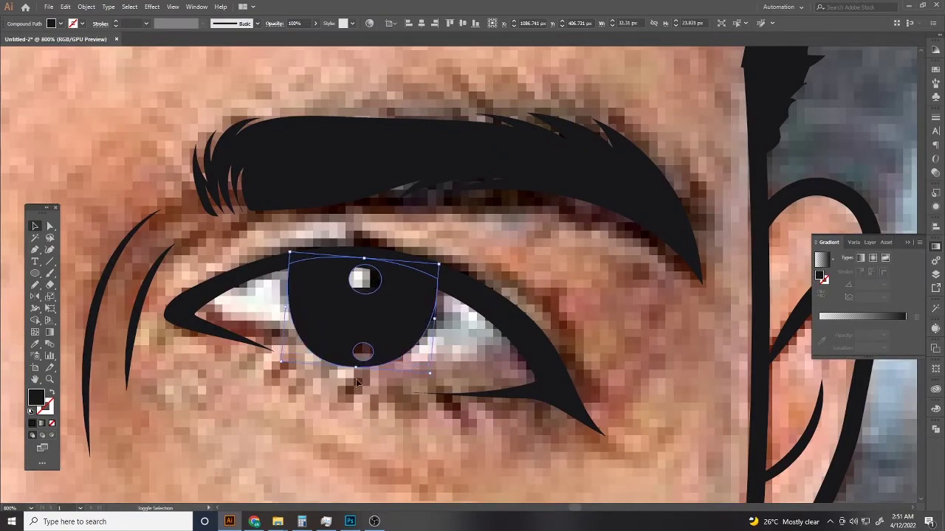
{"action": "key", "text": "ctrl+0"}
{"action": "scroll", "coordinate": [298, 358], "scroll_direction": "up", "scroll_amount": 2}
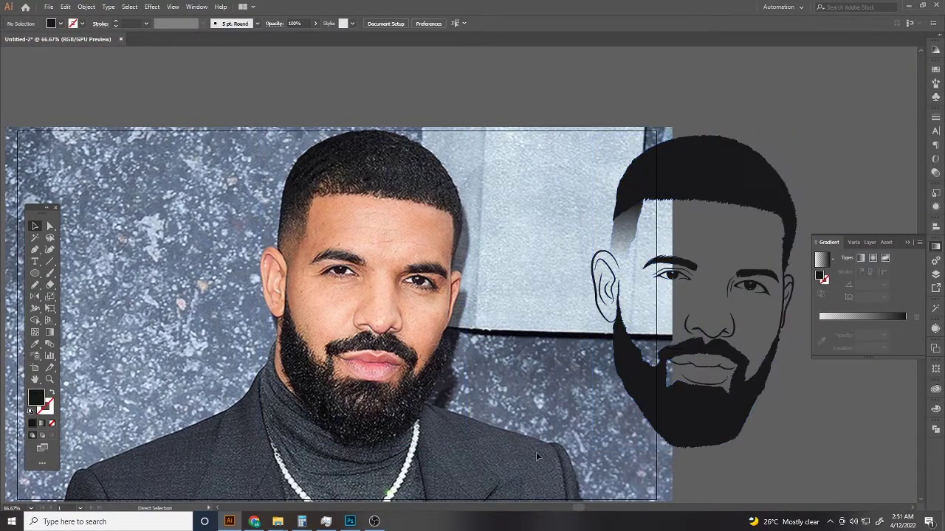
Step: Move the reference photo aside to compare the line art, then undo to restore it
{"action": "key", "text": "ctrl+minus"}
{"action": "key", "text": "ctrl+minus"}
{"action": "left_click_drag", "start_coordinate": [465, 341], "coordinate": [189, 366]}
{"action": "key", "text": "ctrl+z"}
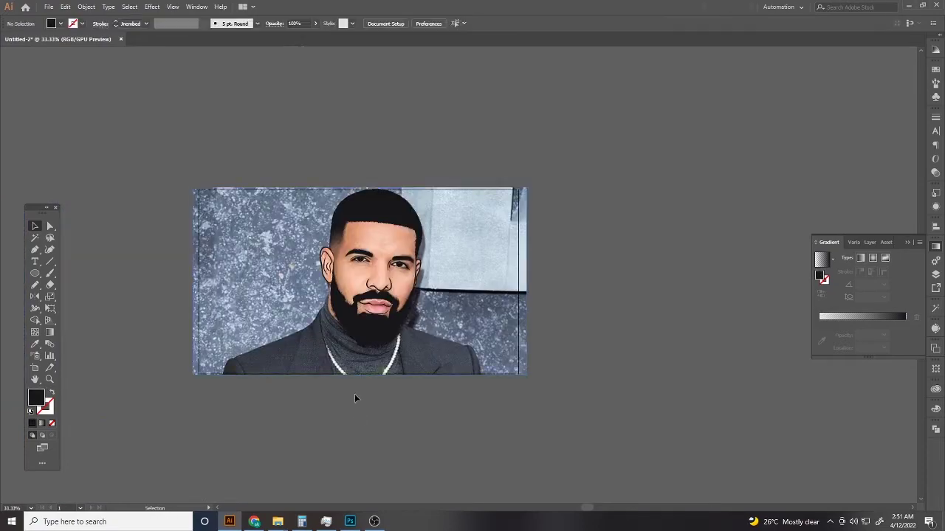
{"action": "scroll", "coordinate": [354, 394], "scroll_direction": "up", "scroll_amount": 3}
Step: Begin a Pen line for the neck at the beard's left edge
{"action": "key", "text": "p"}
{"action": "scroll", "coordinate": [347, 354], "scroll_direction": "up", "scroll_amount": 2}
{"action": "scroll", "coordinate": [332, 309], "scroll_direction": "up", "scroll_amount": 2}
{"action": "left_click", "coordinate": [332, 308]}
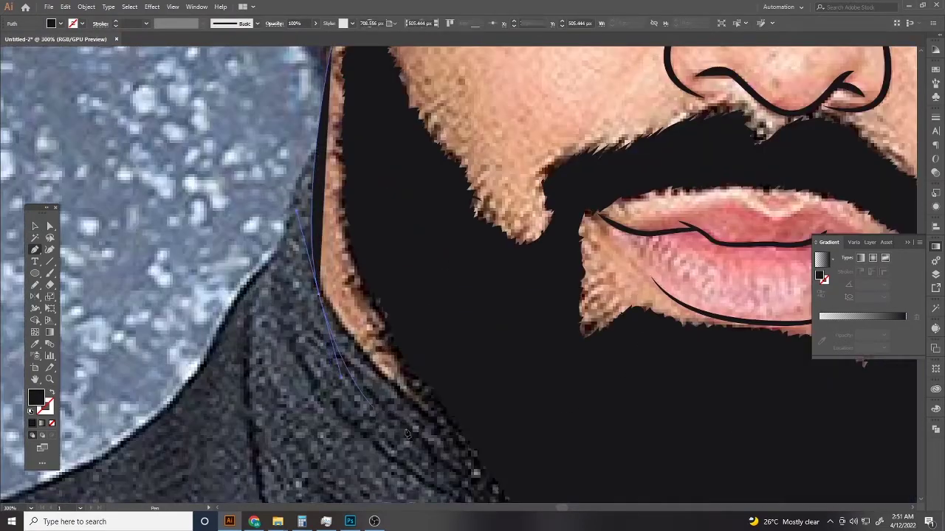
{"action": "scroll", "coordinate": [485, 395], "scroll_direction": "down", "scroll_amount": 3}
{"action": "scroll", "coordinate": [485, 394], "scroll_direction": "down", "scroll_amount": 2}
{"action": "key", "text": "v"}
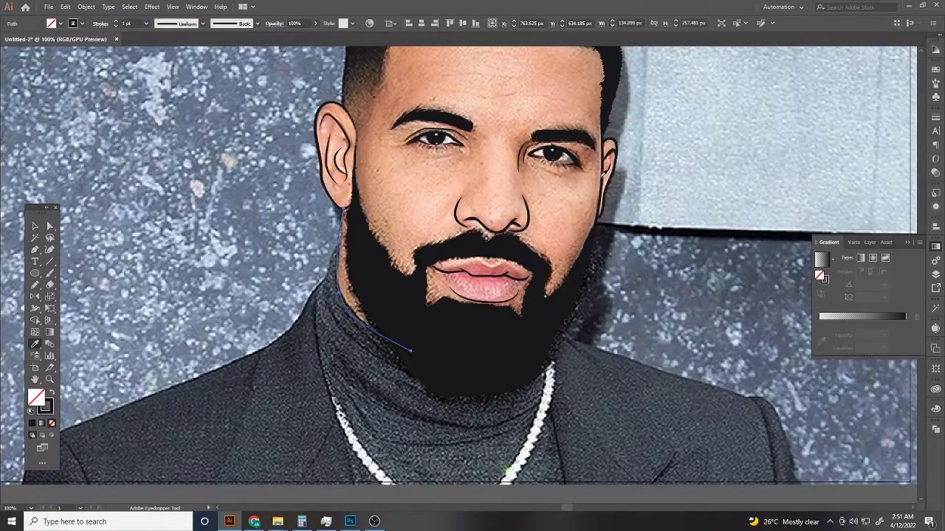
{"action": "scroll", "coordinate": [295, 296], "scroll_direction": "up", "scroll_amount": 2}
{"action": "key", "text": "p"}
{"action": "scroll", "coordinate": [318, 303], "scroll_direction": "up", "scroll_amount": 2}
{"action": "scroll", "coordinate": [325, 304], "scroll_direction": "up", "scroll_amount": 1}
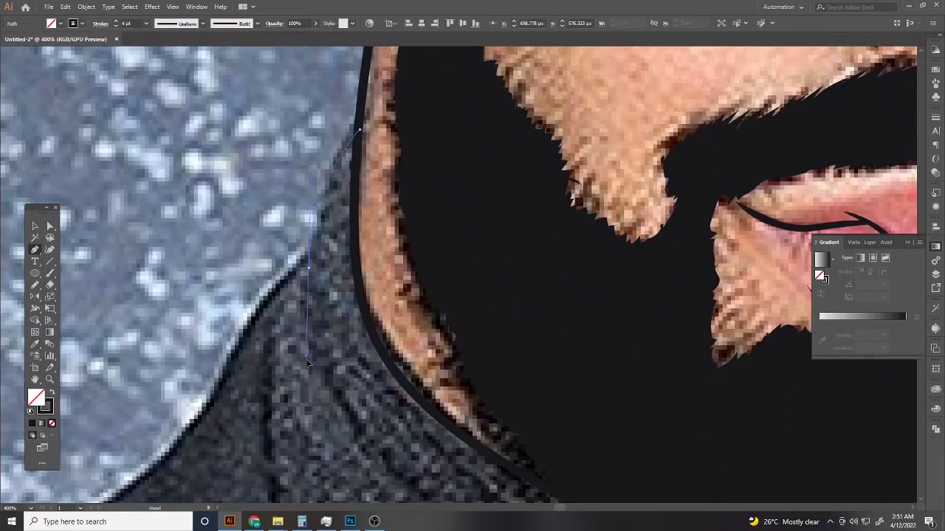
{"action": "scroll", "coordinate": [330, 305], "scroll_direction": "up", "scroll_amount": 2}
{"action": "scroll", "coordinate": [330, 306], "scroll_direction": "down", "scroll_amount": 3}
{"action": "key", "text": "Escape"}
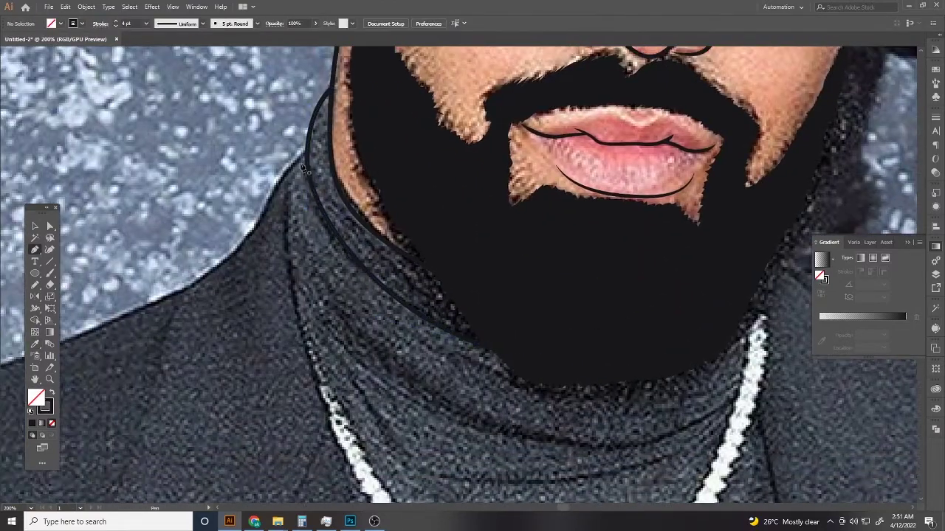
Step: Extend the neck line to the bottom edge and continue it from its end point
{"action": "scroll", "coordinate": [288, 310], "scroll_direction": "down", "scroll_amount": 3}
{"action": "scroll", "coordinate": [296, 340], "scroll_direction": "down", "scroll_amount": 2}
{"action": "scroll", "coordinate": [310, 373], "scroll_direction": "down", "scroll_amount": 1}
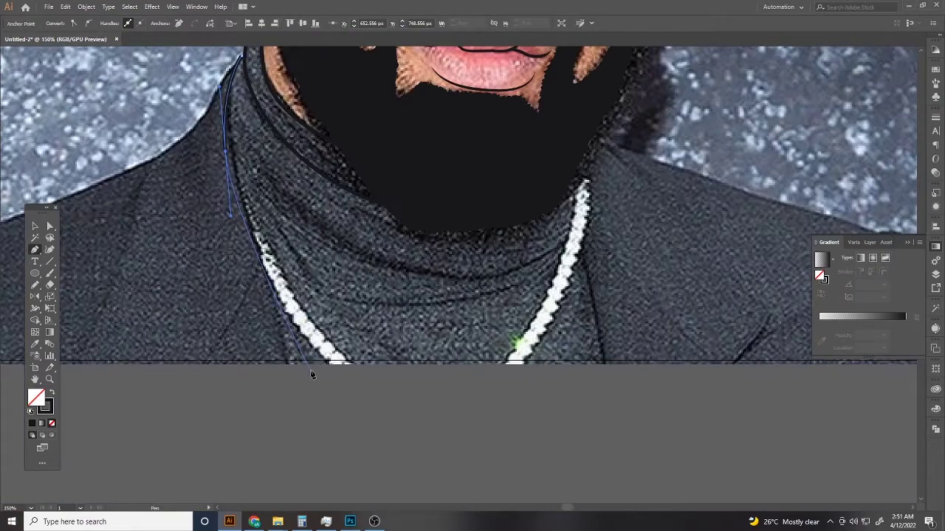
{"action": "left_click", "coordinate": [305, 364]}
{"action": "scroll", "coordinate": [305, 371], "scroll_direction": "up", "scroll_amount": 2}
{"action": "scroll", "coordinate": [362, 117], "scroll_direction": "up", "scroll_amount": 2}
{"action": "key", "text": "a"}
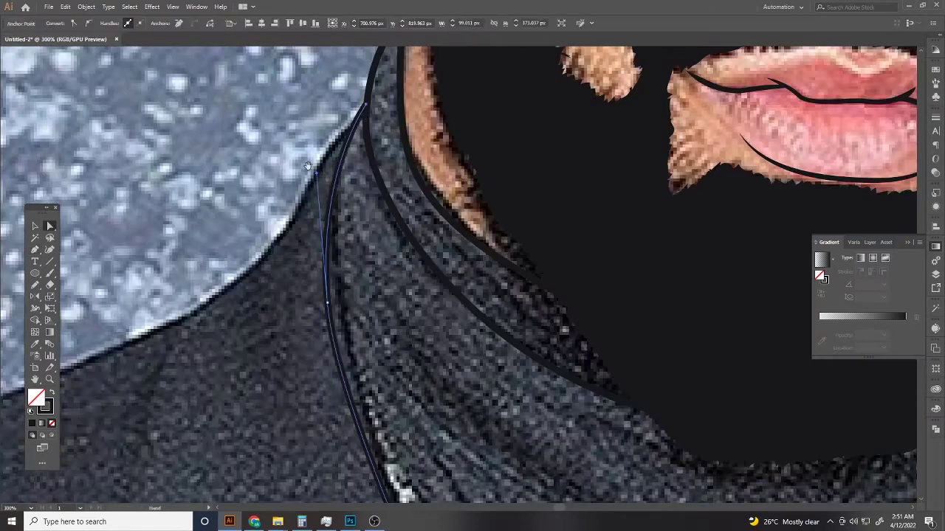
{"action": "left_click_drag", "start_coordinate": [308, 165], "coordinate": [331, 160]}
{"action": "key", "text": "p"}
{"action": "left_click", "coordinate": [320, 212]}
Step: Add anchors along the jacket shoulder edge to outline the shoulder
{"action": "scroll", "coordinate": [347, 222], "scroll_direction": "left", "scroll_amount": 5}
{"action": "scroll", "coordinate": [407, 209], "scroll_direction": "down", "scroll_amount": 3}
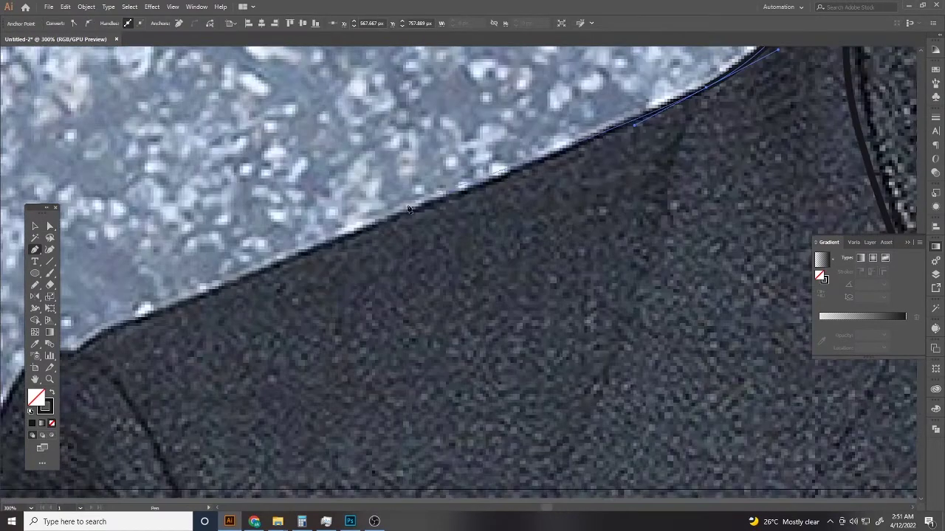
{"action": "scroll", "coordinate": [170, 323], "scroll_direction": "down", "scroll_amount": 3}
{"action": "left_click", "coordinate": [417, 179]}
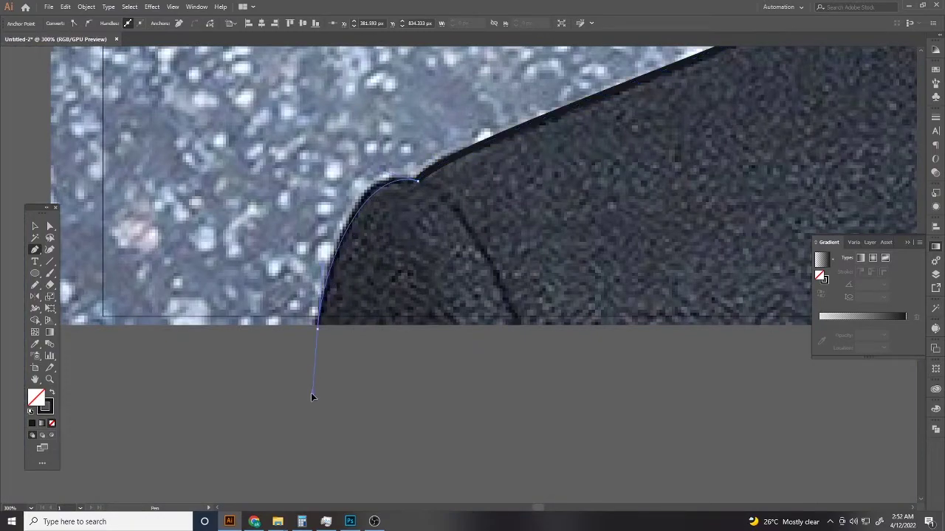
{"action": "key", "text": "Escape"}
{"action": "left_click", "coordinate": [417, 179]}
{"action": "key", "text": "Escape"}
{"action": "scroll", "coordinate": [532, 432], "scroll_direction": "down", "scroll_amount": 3}
{"action": "scroll", "coordinate": [302, 181], "scroll_direction": "up", "scroll_amount": 2}
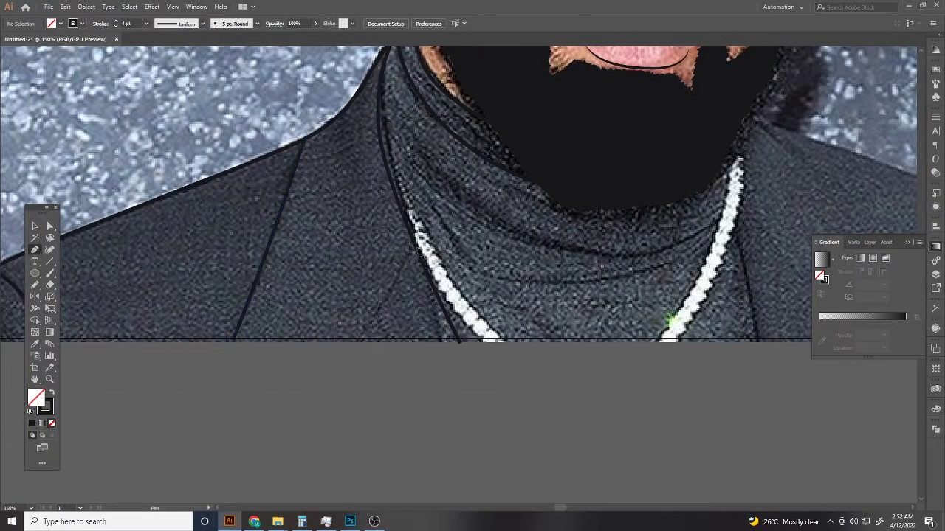
{"action": "key", "text": "Escape"}
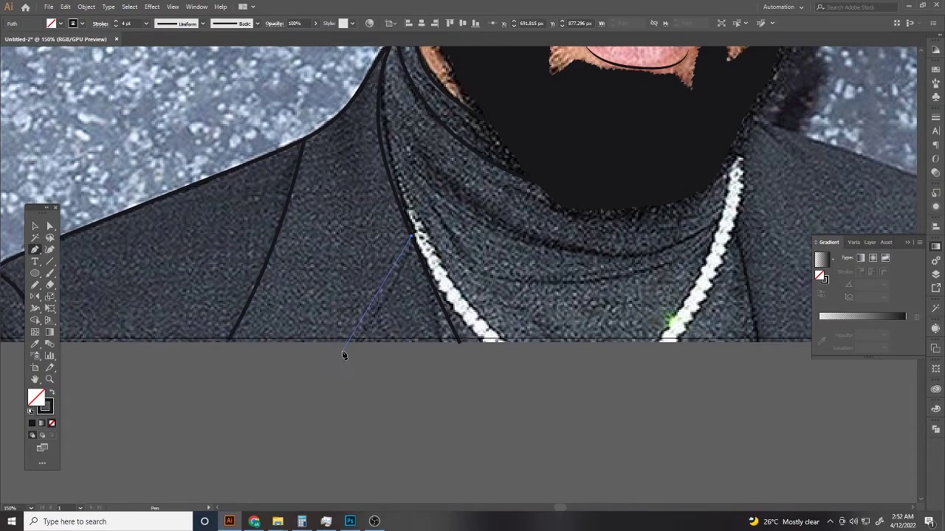
{"action": "key", "text": "Escape"}
Step: Trace the lapel line from the shoulder down to the bottom edge
{"action": "scroll", "coordinate": [343, 355], "scroll_direction": "down", "scroll_amount": 3}
{"action": "scroll", "coordinate": [432, 179], "scroll_direction": "up", "scroll_amount": 3}
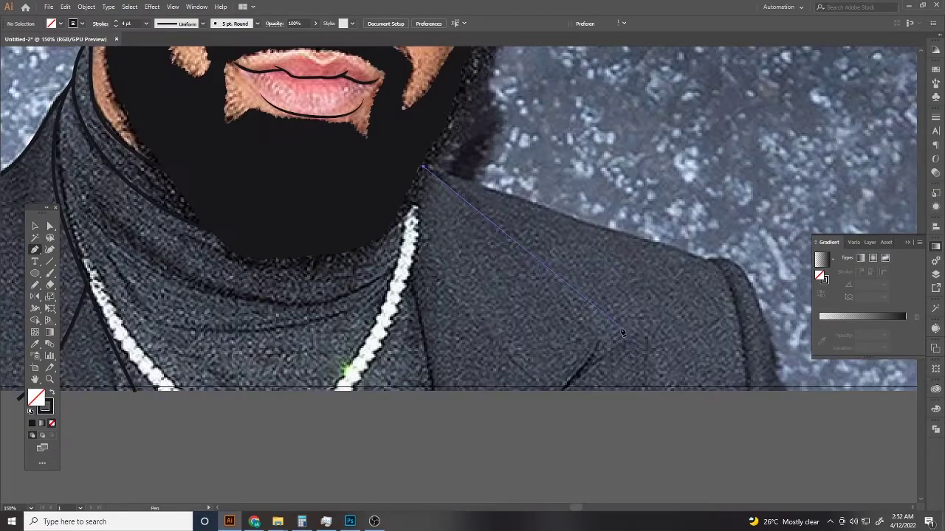
{"action": "left_click", "coordinate": [623, 332]}
{"action": "scroll", "coordinate": [623, 332], "scroll_direction": "down", "scroll_amount": 2}
{"action": "scroll", "coordinate": [516, 332], "scroll_direction": "up", "scroll_amount": 2}
{"action": "scroll", "coordinate": [573, 375], "scroll_direction": "down", "scroll_amount": 3}
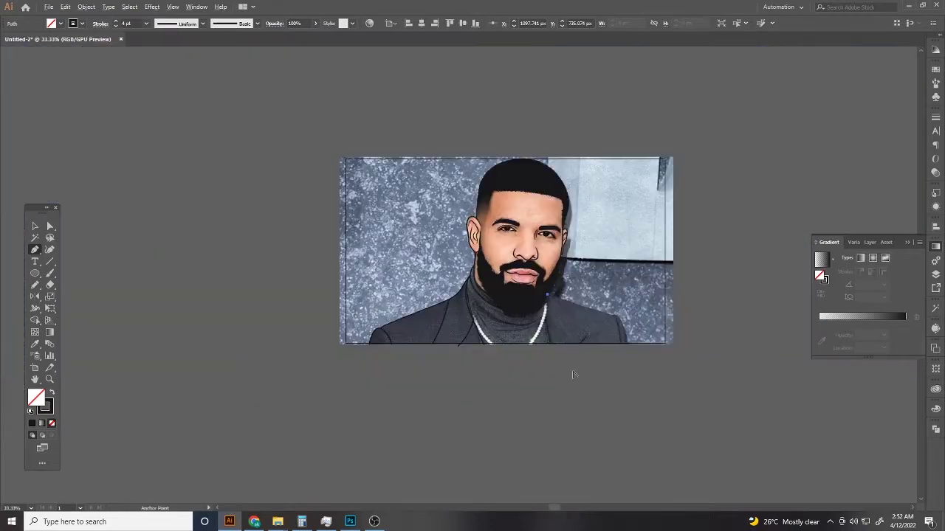
{"action": "scroll", "coordinate": [572, 375], "scroll_direction": "up", "scroll_amount": 1}
{"action": "scroll", "coordinate": [569, 318], "scroll_direction": "up", "scroll_amount": 4}
{"action": "left_click", "coordinate": [511, 378]}
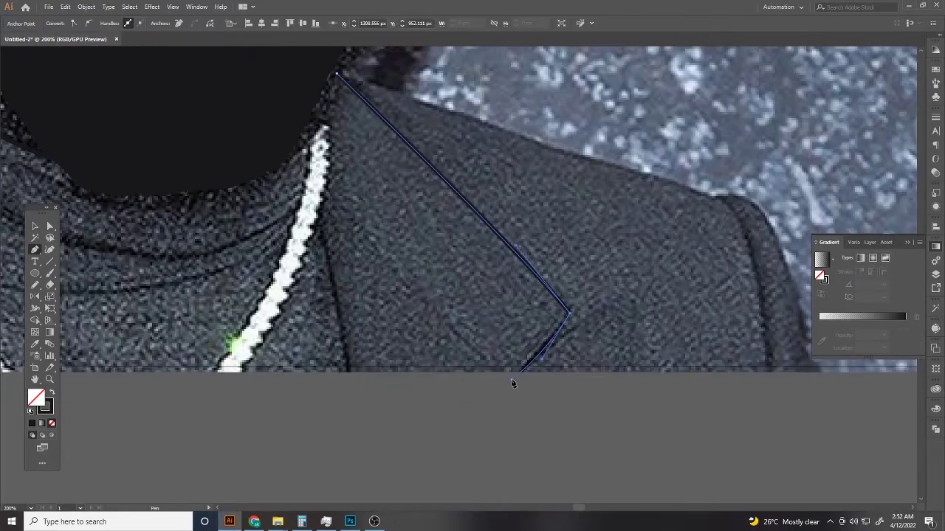
{"action": "key", "text": "Escape"}
Step: Draw a curved line beside the necklace and the turtleneck fold under the beard
{"action": "scroll", "coordinate": [351, 273], "scroll_direction": "down", "scroll_amount": 1}
{"action": "left_click_drag", "start_coordinate": [353, 336], "coordinate": [355, 389]}
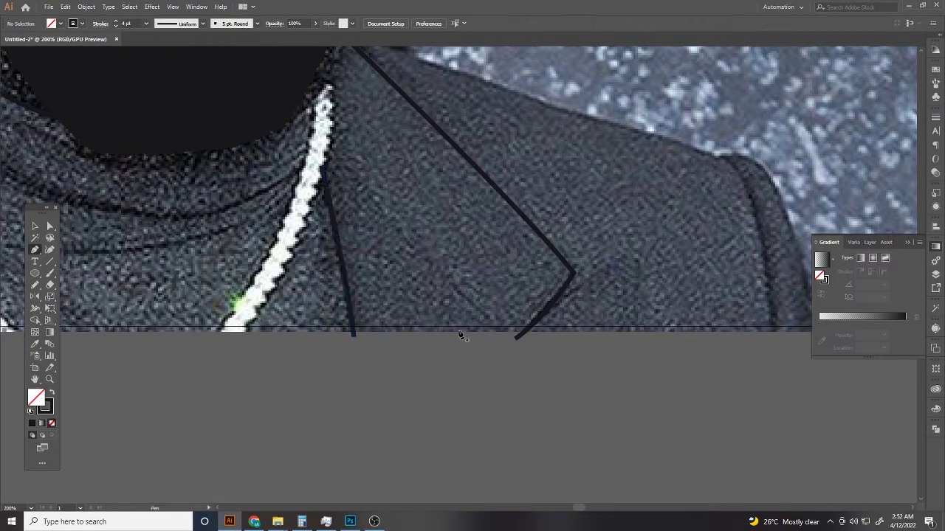
{"action": "scroll", "coordinate": [460, 336], "scroll_direction": "down", "scroll_amount": 1}
{"action": "left_click", "coordinate": [530, 326]}
{"action": "left_click_drag", "start_coordinate": [231, 276], "coordinate": [166, 209]}
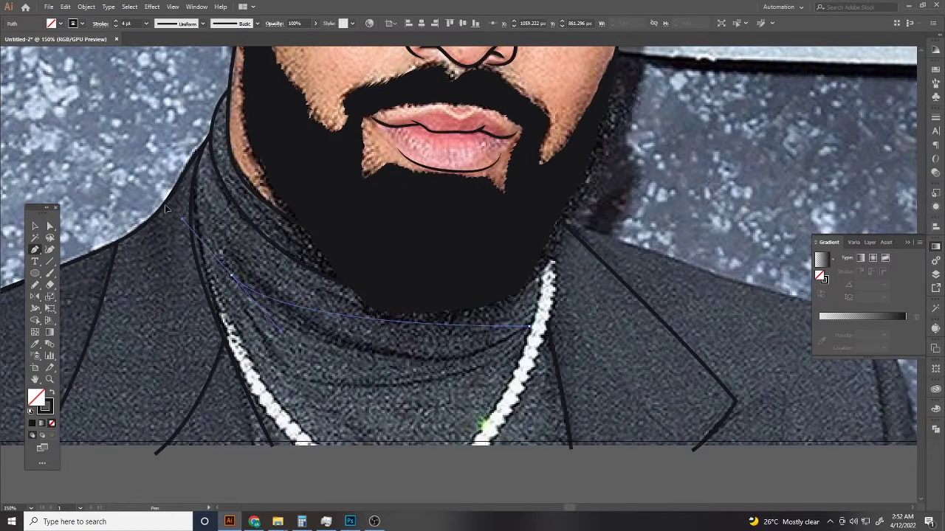
{"action": "left_click", "coordinate": [60, 130], "text": "ctrl"}
Step: Outline the right shoulder's edge with a curved Pen stroke
{"action": "left_click_drag", "start_coordinate": [496, 361], "coordinate": [529, 341]}
{"action": "scroll", "coordinate": [190, 306], "scroll_direction": "down", "scroll_amount": 1}
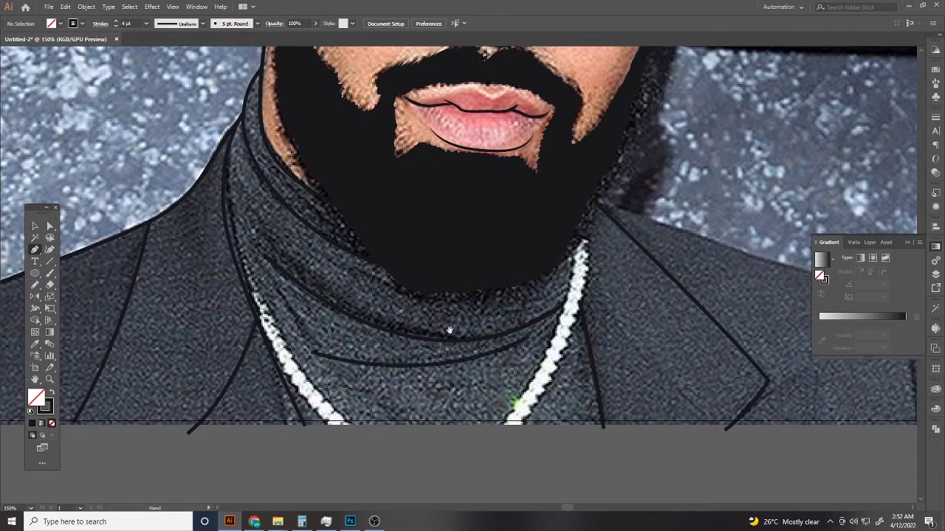
{"action": "scroll", "coordinate": [259, 258], "scroll_direction": "down", "scroll_amount": 1}
{"action": "scroll", "coordinate": [330, 214], "scroll_direction": "up", "scroll_amount": 3}
{"action": "left_click", "coordinate": [654, 306]}
{"action": "left_click_drag", "start_coordinate": [714, 369], "coordinate": [731, 414]}
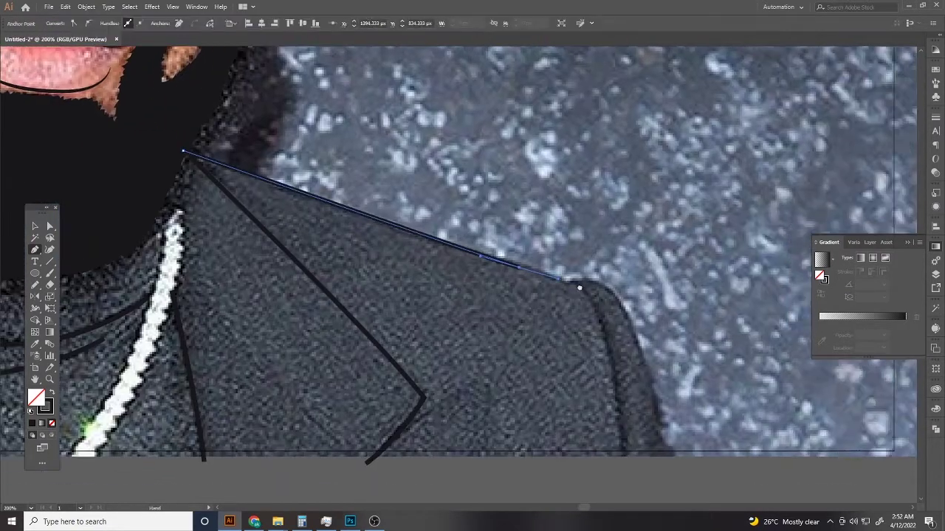
{"action": "left_click_drag", "start_coordinate": [752, 478], "coordinate": [563, 323]}
{"action": "left_click", "coordinate": [474, 167], "text": "ctrl"}
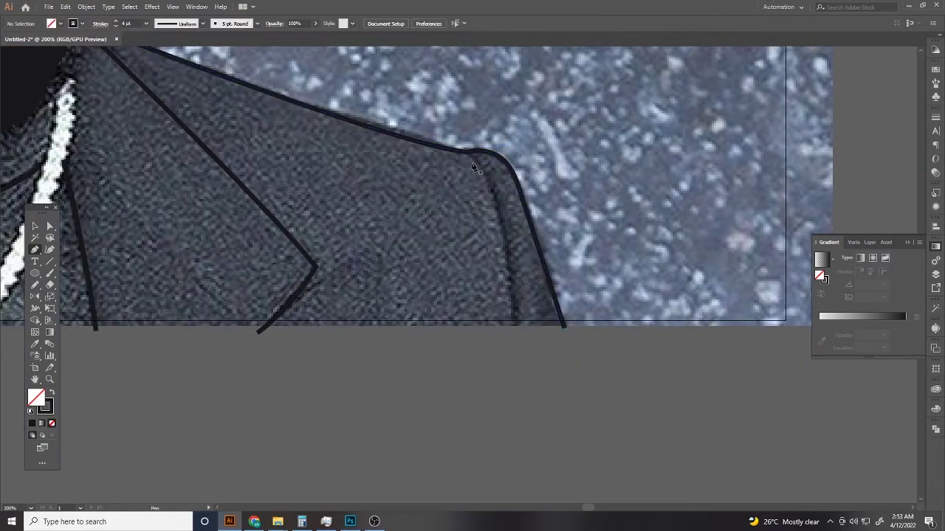
{"action": "left_click", "coordinate": [514, 461], "text": "ctrl"}
{"action": "scroll", "coordinate": [481, 411], "scroll_direction": "down", "scroll_amount": 3}
{"action": "left_click_drag", "start_coordinate": [480, 411], "coordinate": [479, 389]}
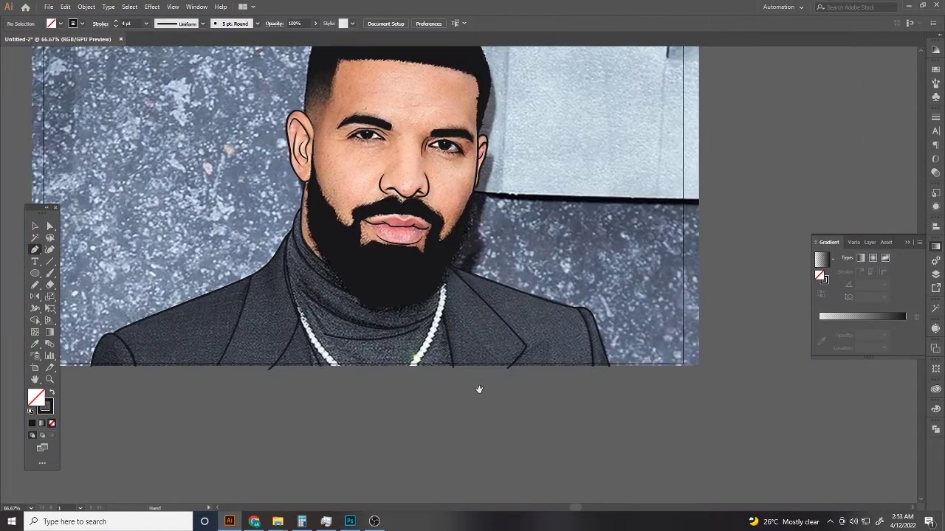
Step: Draw a black-filled circle over the top necklace bead
{"action": "scroll", "coordinate": [393, 369], "scroll_direction": "up", "scroll_amount": 3}
{"action": "scroll", "coordinate": [501, 196], "scroll_direction": "up", "scroll_amount": 5}
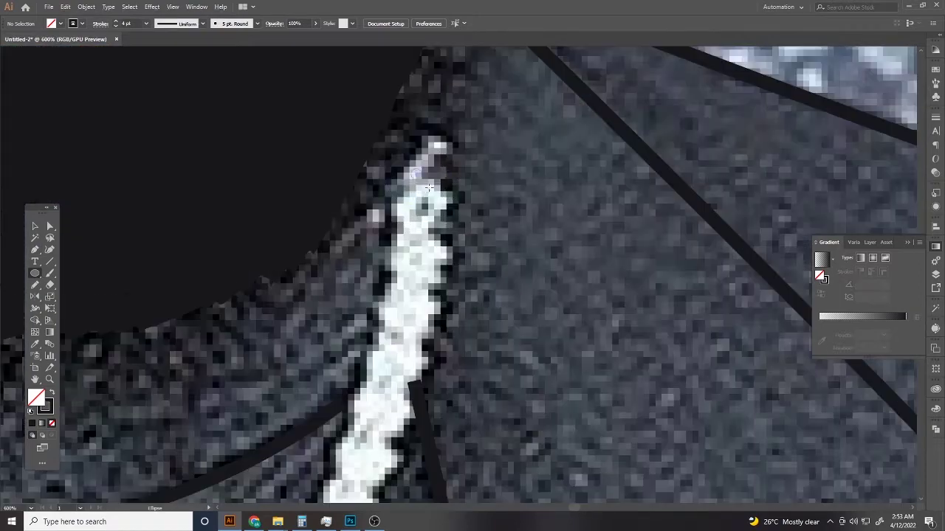
{"action": "left_click_drag", "start_coordinate": [348, 89], "coordinate": [496, 232]}
{"action": "key", "text": "shift+x"}
{"action": "key", "text": "v"}
{"action": "scroll", "coordinate": [457, 297], "scroll_direction": "up", "scroll_amount": 3}
{"action": "scroll", "coordinate": [458, 297], "scroll_direction": "up", "scroll_amount": 2}
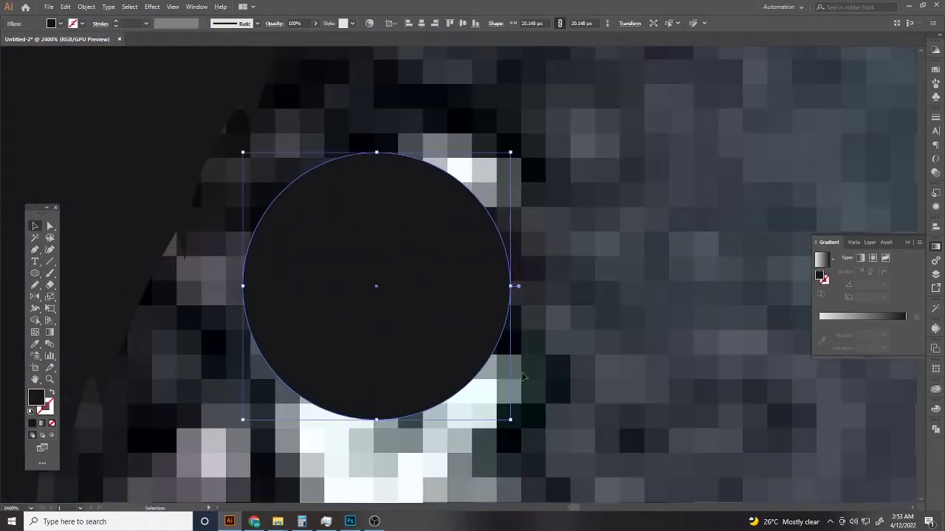
Step: Turn the circle's lower arc into a white, tapered 3 pt crescent cut out of the bead
{"action": "left_click", "coordinate": [446, 405]}
{"action": "left_click_drag", "start_coordinate": [430, 415], "coordinate": [429, 386]}
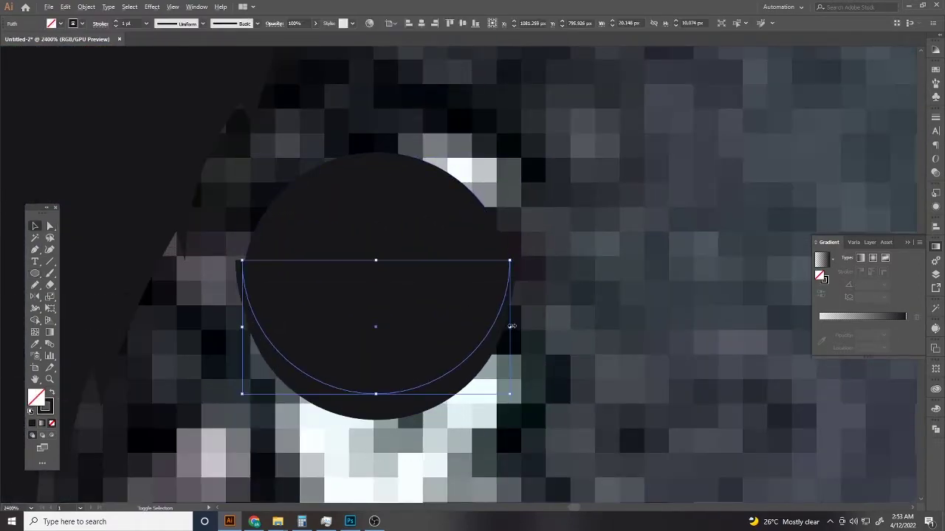
{"action": "left_click_drag", "start_coordinate": [510, 327], "coordinate": [487, 330]}
{"action": "left_click", "coordinate": [82, 23]}
{"action": "left_click", "coordinate": [30, 37]}
{"action": "left_click", "coordinate": [202, 23]}
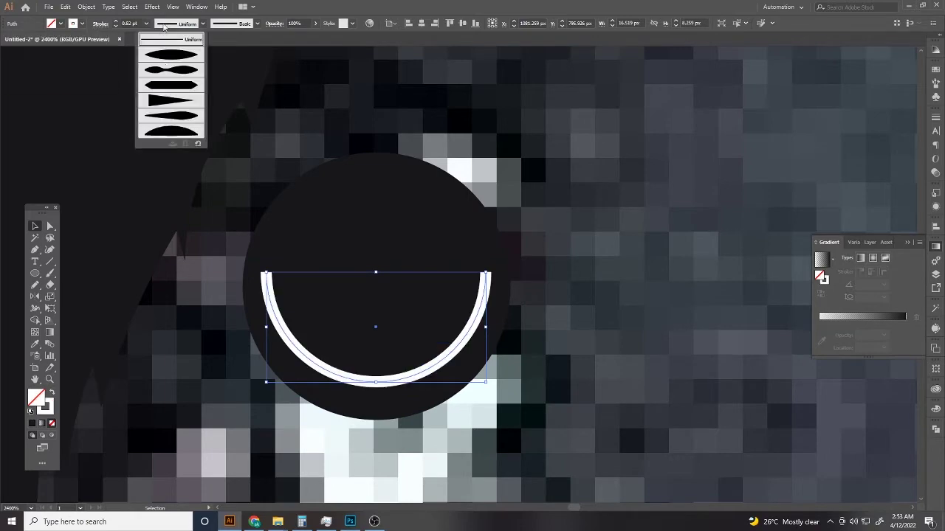
{"action": "left_click", "coordinate": [173, 53]}
{"action": "scroll", "coordinate": [127, 22], "scroll_direction": "up", "scroll_amount": 2}
{"action": "left_click", "coordinate": [89, 8]}
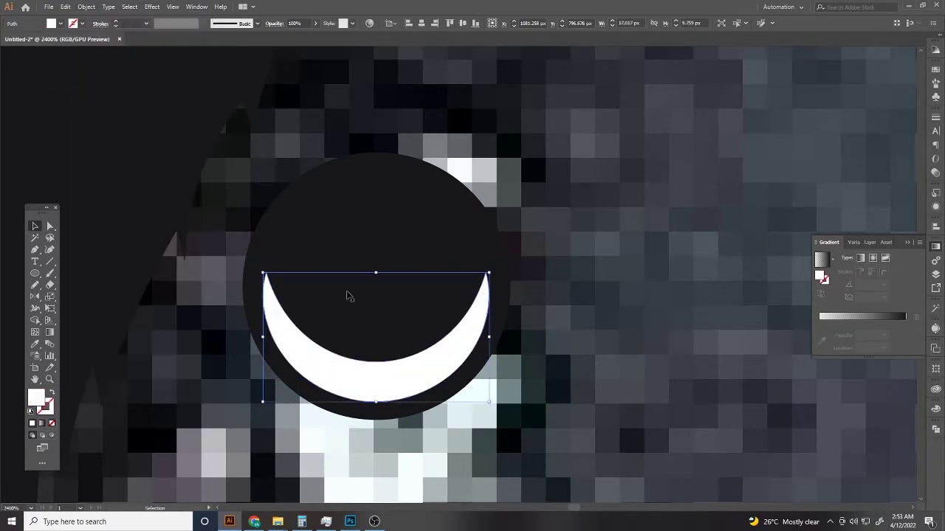
{"action": "left_click", "coordinate": [612, 344]}
Step: Duplicate the crescent bead just below it along the chain
{"action": "scroll", "coordinate": [520, 242], "scroll_direction": "down", "scroll_amount": 3}
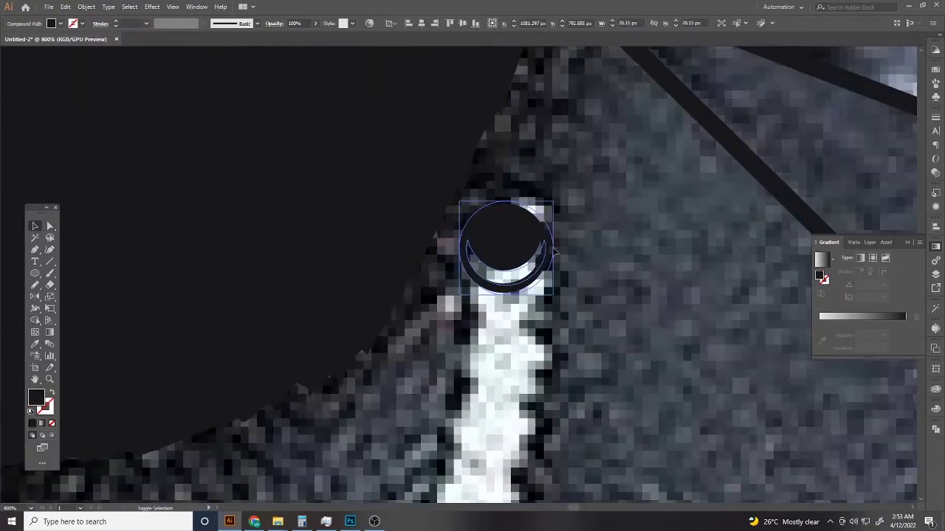
{"action": "left_click_drag", "start_coordinate": [521, 242], "coordinate": [524, 336]}
{"action": "scroll", "coordinate": [524, 336], "scroll_direction": "down", "scroll_amount": 3}
{"action": "scroll", "coordinate": [547, 293], "scroll_direction": "up", "scroll_amount": 3}
{"action": "left_click_drag", "start_coordinate": [546, 293], "coordinate": [544, 292]}
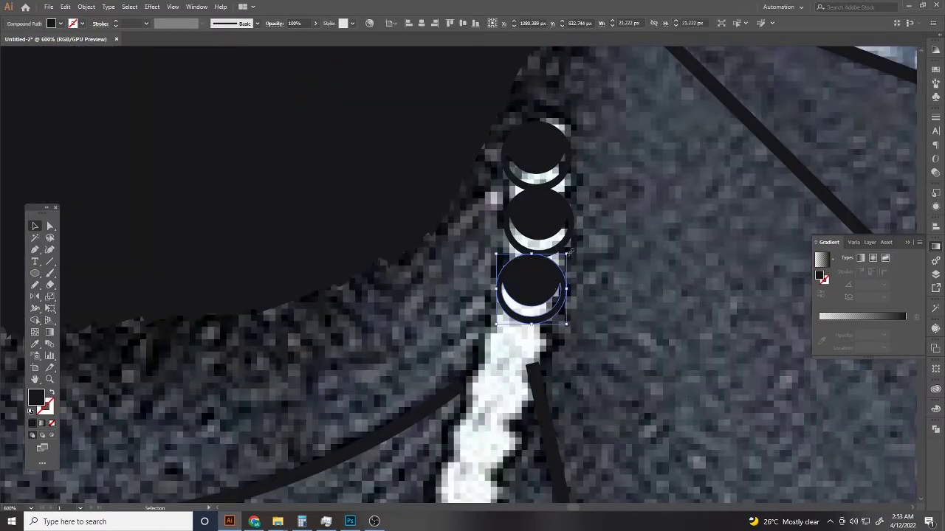
{"action": "scroll", "coordinate": [544, 292], "scroll_direction": "down", "scroll_amount": 3}
{"action": "scroll", "coordinate": [550, 184], "scroll_direction": "down", "scroll_amount": 2}
Step: Place another bead copy further down the stripe and repeat it twice with Ctrl+D
{"action": "mouse_move", "coordinate": [554, 135]}
{"action": "left_mouse_down"}
{"action": "mouse_move", "coordinate": [530, 196]}
{"action": "mouse_move", "coordinate": [537, 264]}
{"action": "mouse_move", "coordinate": [561, 222]}
{"action": "left_mouse_up"}
{"action": "key", "text": "ctrl+d"}
{"action": "scroll", "coordinate": [530, 196], "scroll_direction": "down", "scroll_amount": 2}
{"action": "key", "text": "ctrl+d"}
{"action": "scroll", "coordinate": [650, 97], "scroll_direction": "up", "scroll_amount": 2}
{"action": "left_click", "coordinate": [649, 97]}
Step: Copy the bead chain further down the stripe and bend its lower beads to follow it
{"action": "scroll", "coordinate": [650, 97], "scroll_direction": "down", "scroll_amount": 2}
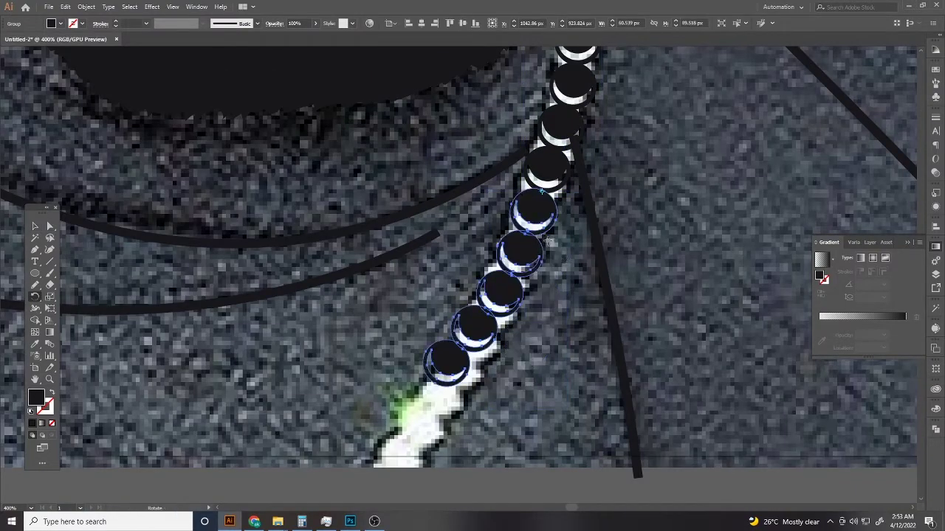
{"action": "scroll", "coordinate": [517, 258], "scroll_direction": "up", "scroll_amount": 2}
{"action": "left_click", "coordinate": [455, 361]}
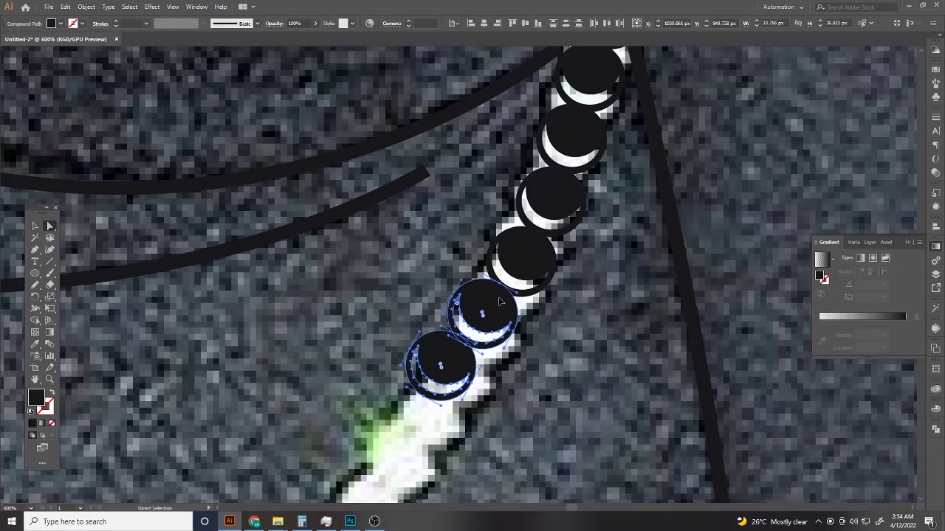
{"action": "scroll", "coordinate": [499, 301], "scroll_direction": "down", "scroll_amount": 2}
{"action": "mouse_move", "coordinate": [513, 299]}
{"action": "left_mouse_down"}
{"action": "mouse_move", "coordinate": [461, 419]}
{"action": "mouse_move", "coordinate": [412, 493]}
{"action": "left_mouse_up"}
{"action": "left_click_drag", "start_coordinate": [520, 272], "coordinate": [456, 395]}
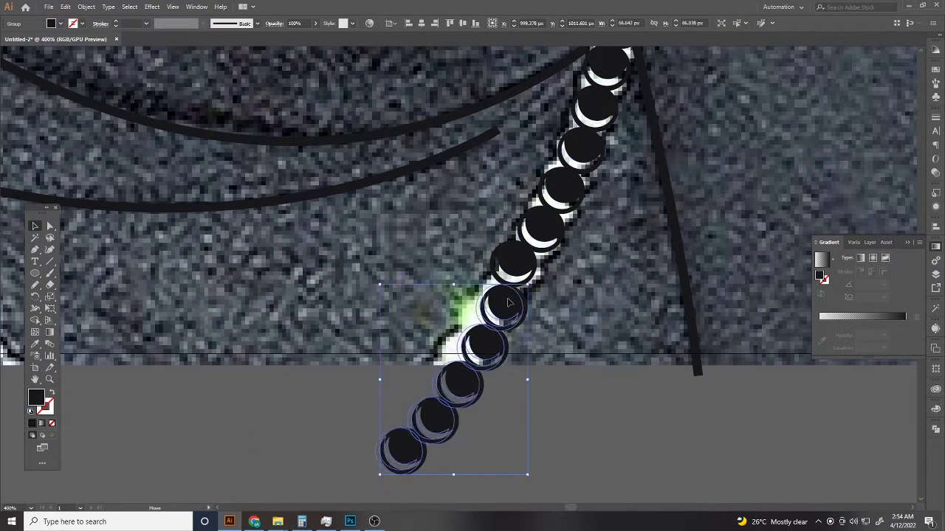
{"action": "left_click", "coordinate": [347, 433]}
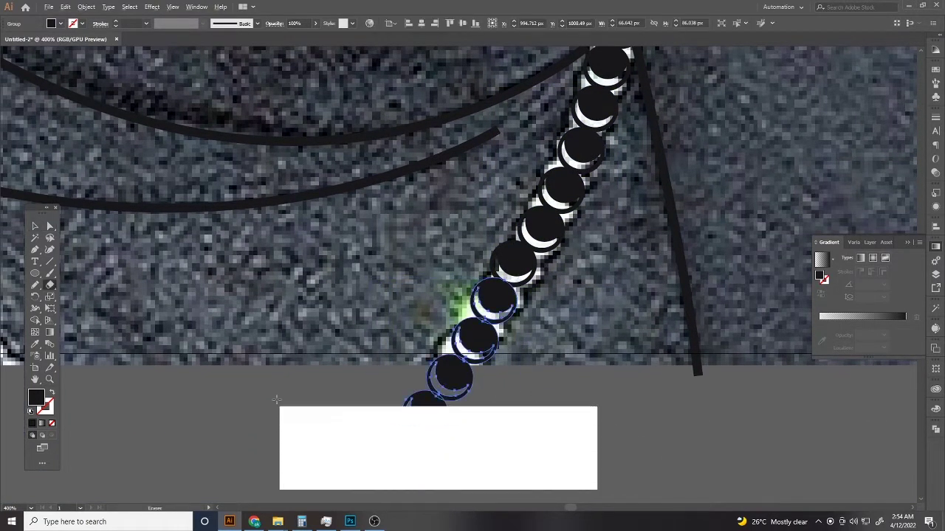
Step: Duplicate the whole right bead chain onto the left side of the neck
{"action": "key", "text": "ctrl+minus"}
{"action": "scroll", "coordinate": [573, 233], "scroll_direction": "up", "scroll_amount": 2}
{"action": "scroll", "coordinate": [573, 234], "scroll_direction": "down", "scroll_amount": 2}
{"action": "left_click", "coordinate": [573, 233]}
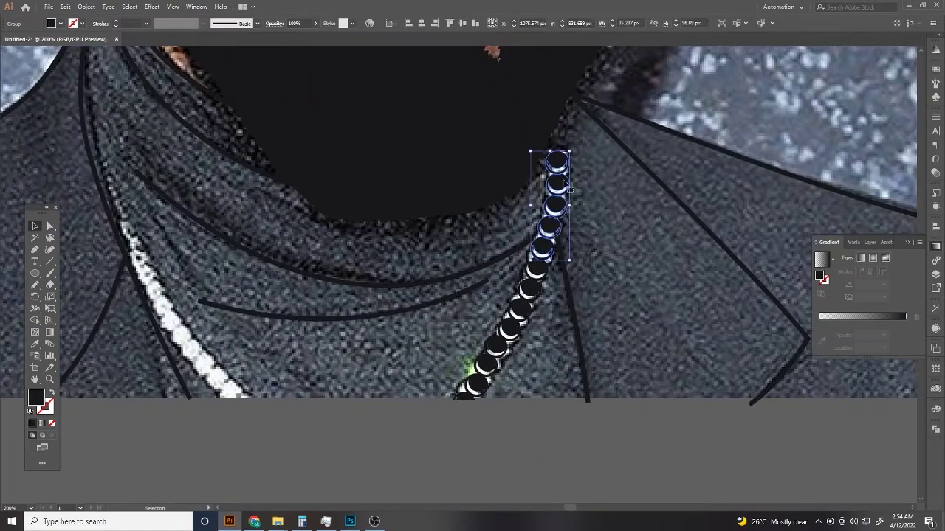
{"action": "left_click_drag", "start_coordinate": [511, 313], "coordinate": [200, 341]}
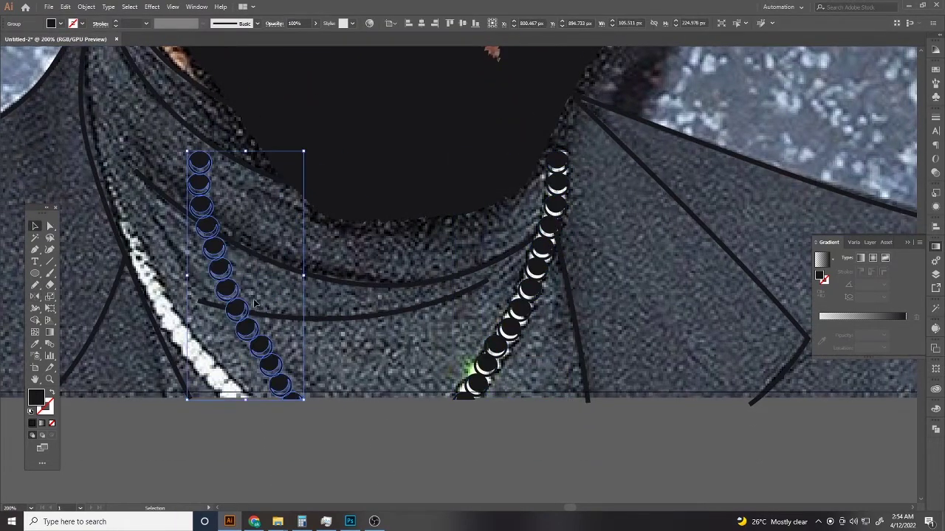
{"action": "left_click", "coordinate": [174, 238]}
Step: Isolate the left bead chain and adjust its top bead
{"action": "scroll", "coordinate": [196, 257], "scroll_direction": "down", "scroll_amount": 2}
{"action": "scroll", "coordinate": [197, 257], "scroll_direction": "up", "scroll_amount": 2}
{"action": "scroll", "coordinate": [197, 257], "scroll_direction": "down", "scroll_amount": 1}
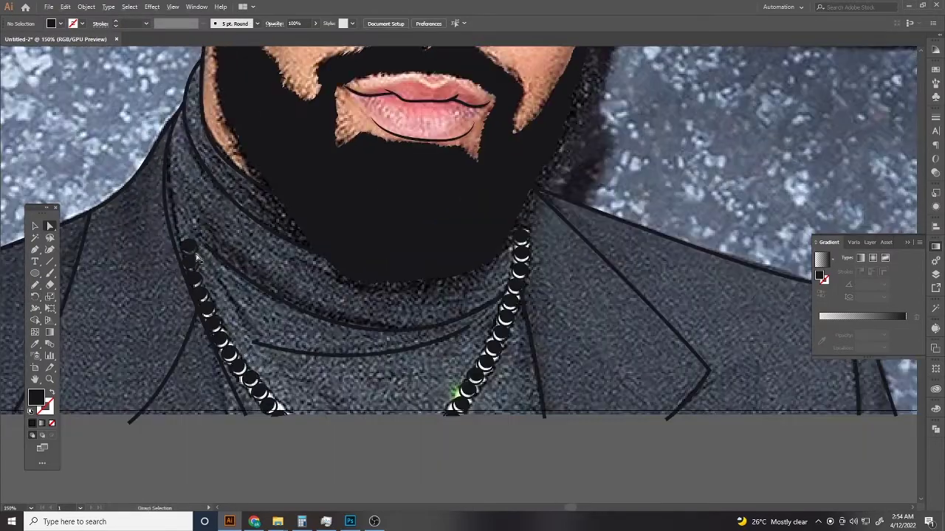
{"action": "scroll", "coordinate": [196, 257], "scroll_direction": "down", "scroll_amount": 2}
{"action": "scroll", "coordinate": [197, 257], "scroll_direction": "up", "scroll_amount": 3}
{"action": "double_click", "coordinate": [199, 255]}
{"action": "scroll", "coordinate": [216, 255], "scroll_direction": "up", "scroll_amount": 1}
{"action": "scroll", "coordinate": [216, 255], "scroll_direction": "up", "scroll_amount": 3}
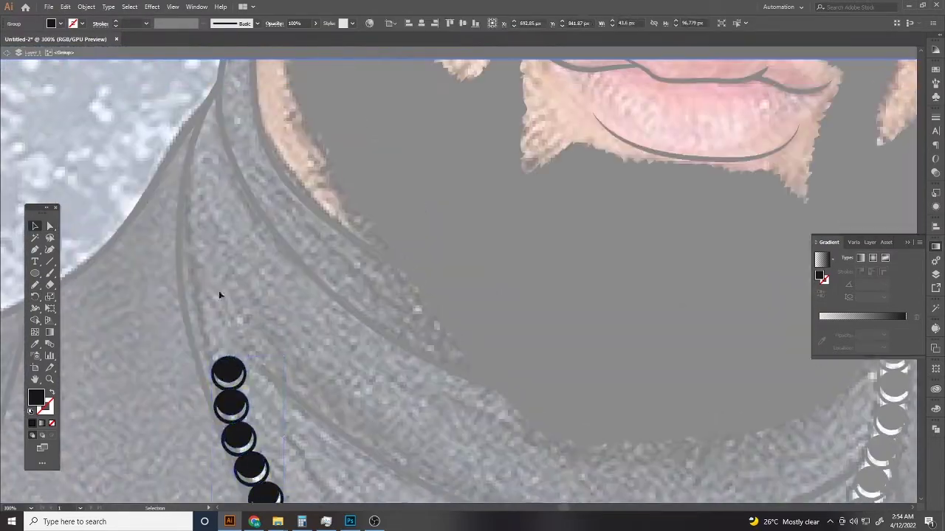
{"action": "left_click_drag", "start_coordinate": [243, 361], "coordinate": [194, 186]}
{"action": "key", "text": "a"}
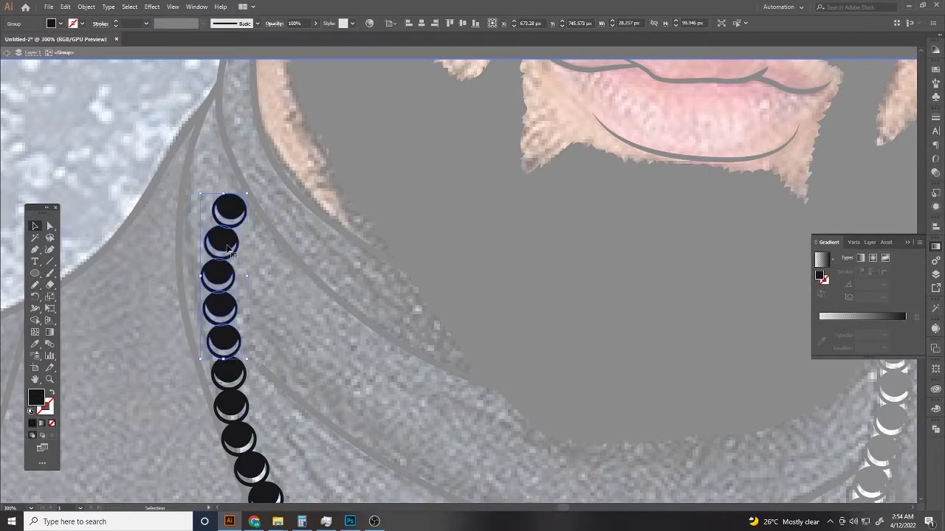
{"action": "scroll", "coordinate": [222, 214], "scroll_direction": "up", "scroll_amount": 3}
{"action": "left_click", "coordinate": [216, 219]}
{"action": "scroll", "coordinate": [221, 222], "scroll_direction": "down", "scroll_amount": 3}
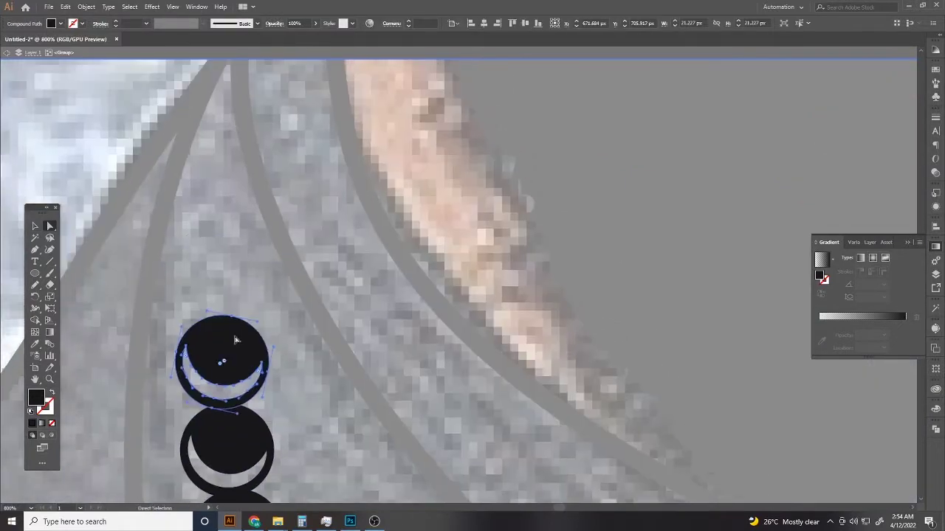
{"action": "key", "text": "v"}
{"action": "scroll", "coordinate": [218, 181], "scroll_direction": "up", "scroll_amount": 3}
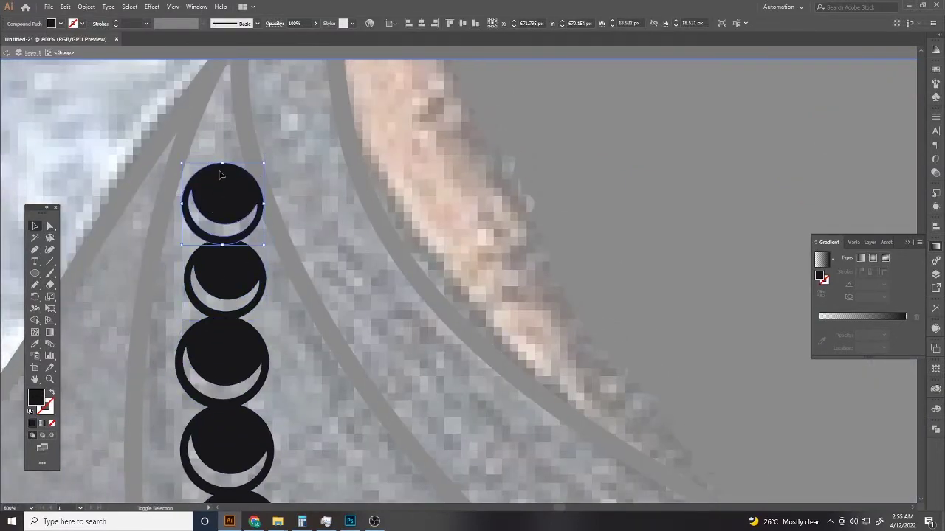
{"action": "scroll", "coordinate": [302, 185], "scroll_direction": "down", "scroll_amount": 10}
Step: Give the jacket and neck outlines a tapered width profile and a 12 pt stroke weight
{"action": "left_click", "coordinate": [304, 212]}
{"action": "scroll", "coordinate": [305, 213], "scroll_direction": "up", "scroll_amount": 2}
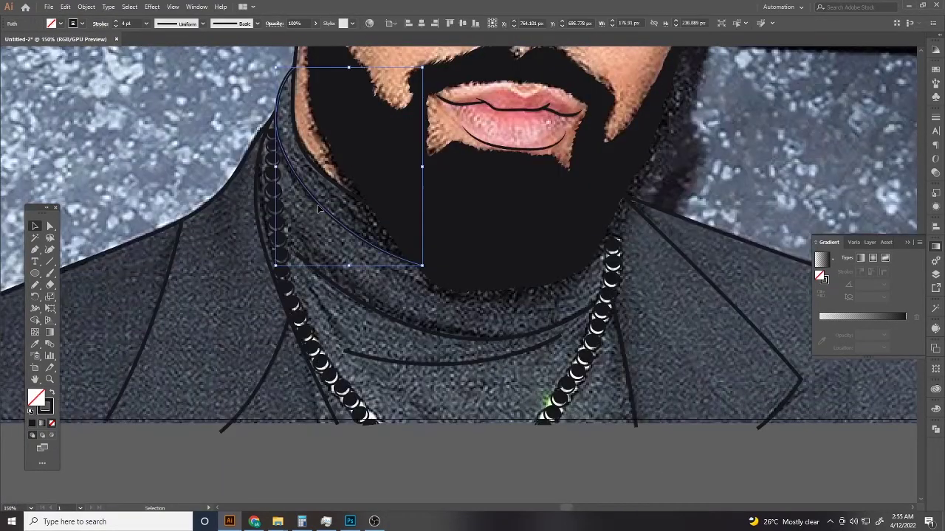
{"action": "scroll", "coordinate": [230, 199], "scroll_direction": "left", "scroll_amount": 3}
{"action": "scroll", "coordinate": [491, 362], "scroll_direction": "right", "scroll_amount": 3}
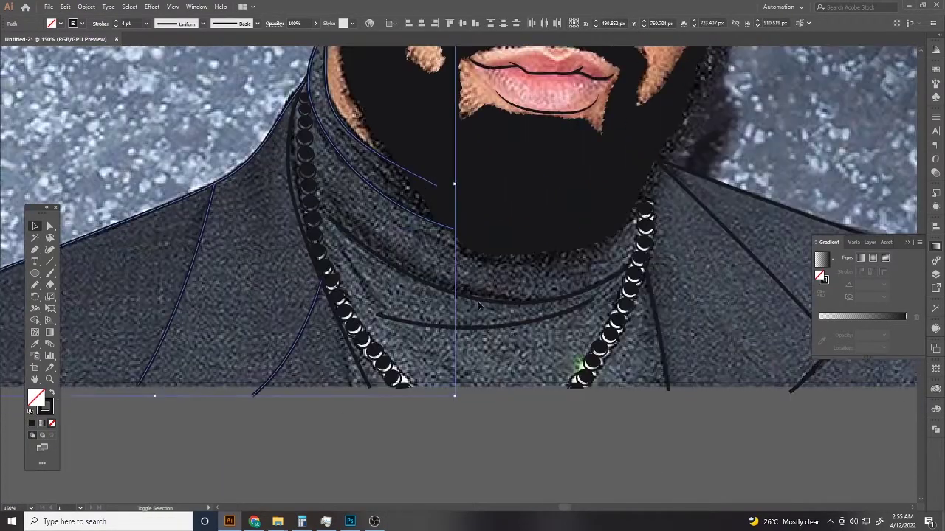
{"action": "scroll", "coordinate": [502, 340], "scroll_direction": "right", "scroll_amount": 3}
{"action": "scroll", "coordinate": [424, 380], "scroll_direction": "down", "scroll_amount": 1}
{"action": "left_click", "coordinate": [407, 384]}
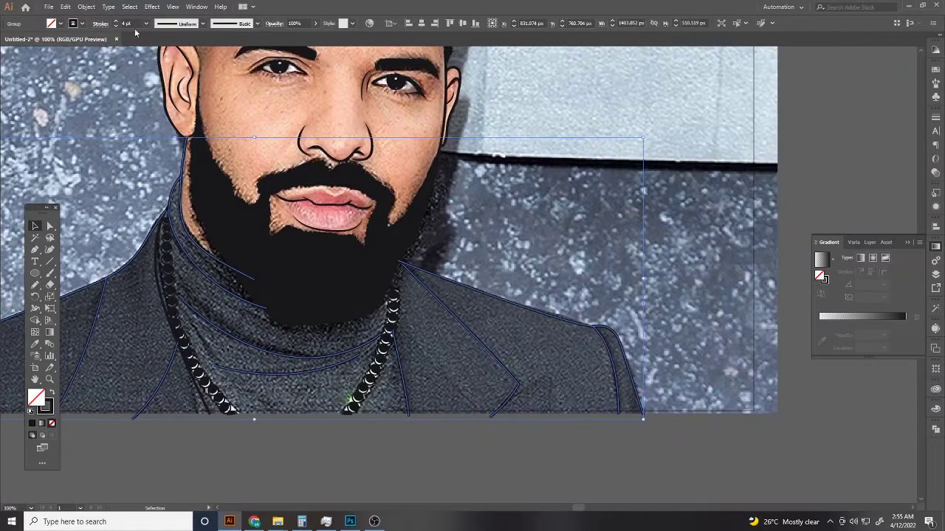
{"action": "type", "text": "8"}
{"action": "left_click", "coordinate": [202, 23]}
{"action": "left_click", "coordinate": [172, 46]}
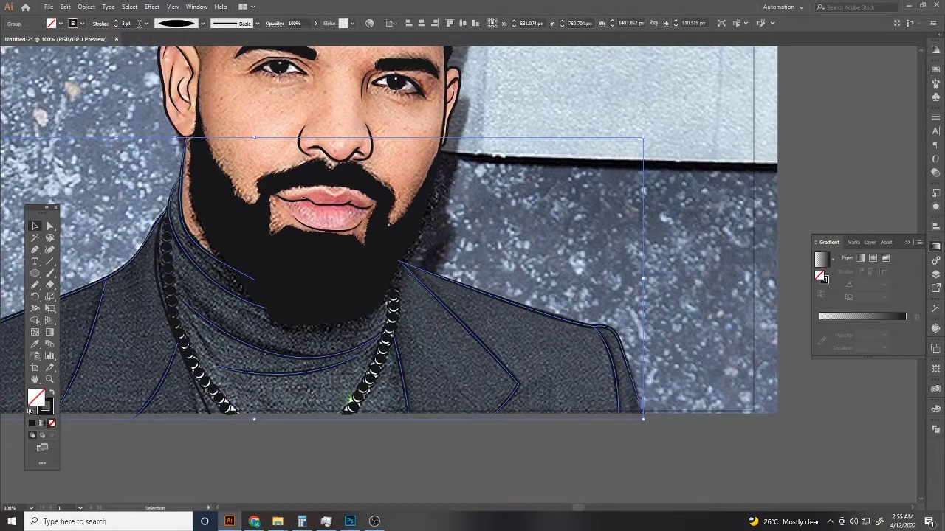
{"action": "double_click", "coordinate": [138, 22]}
{"action": "type", "text": "12"}
{"action": "key", "text": "Return"}
Step: Select a single collar path segment, then fit the whole artboard in view
{"action": "scroll", "coordinate": [121, 231], "scroll_direction": "up", "scroll_amount": 3}
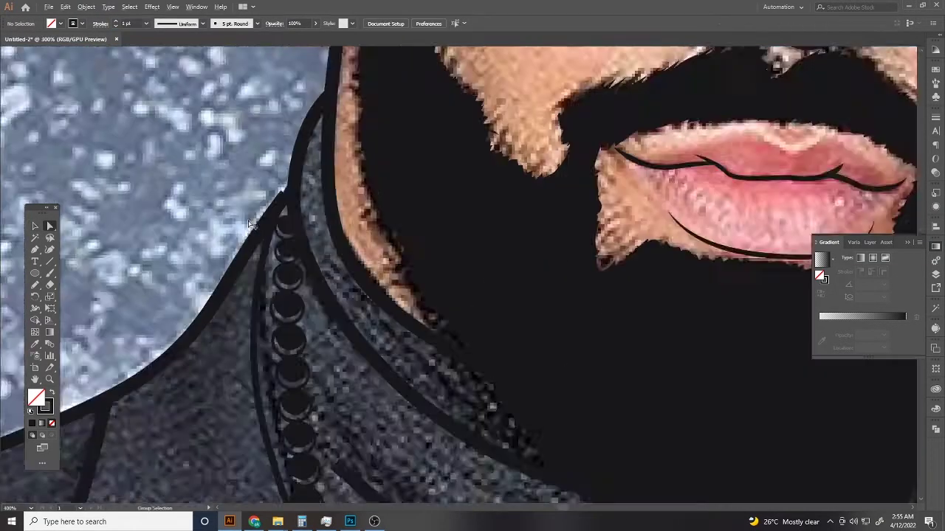
{"action": "scroll", "coordinate": [122, 232], "scroll_direction": "up", "scroll_amount": 2}
{"action": "key", "text": "a"}
{"action": "left_click", "coordinate": [310, 182]}
{"action": "scroll", "coordinate": [310, 182], "scroll_direction": "down", "scroll_amount": 4}
{"action": "scroll", "coordinate": [442, 296], "scroll_direction": "down", "scroll_amount": 3}
{"action": "key", "text": "ctrl+shift+a"}
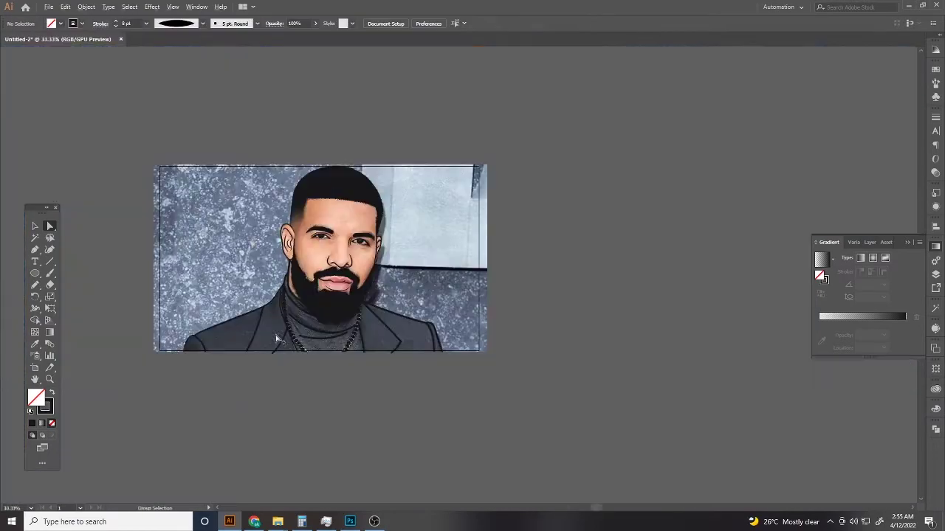
{"action": "scroll", "coordinate": [517, 332], "scroll_direction": "up", "scroll_amount": 2}
{"action": "scroll", "coordinate": [549, 341], "scroll_direction": "up", "scroll_amount": 1}
{"action": "scroll", "coordinate": [549, 341], "scroll_direction": "up", "scroll_amount": 3}
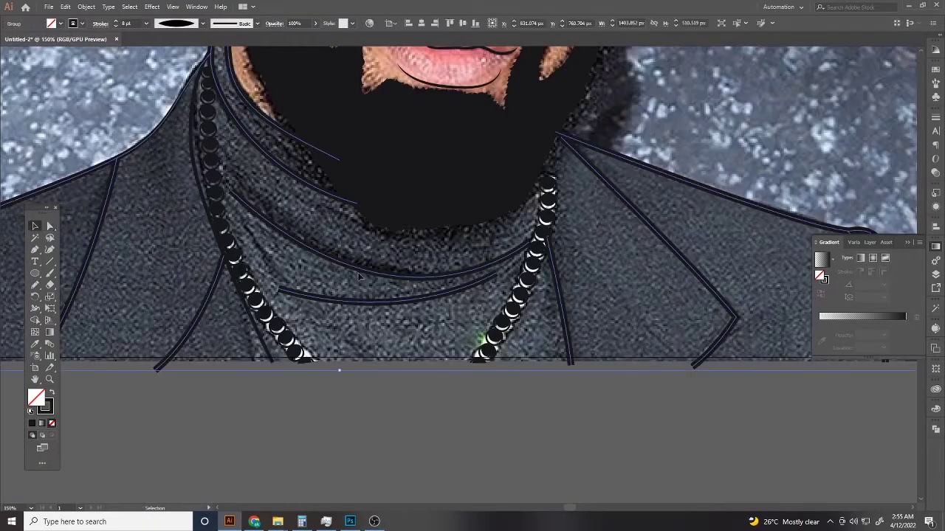
{"action": "scroll", "coordinate": [363, 327], "scroll_direction": "down", "scroll_amount": 4}
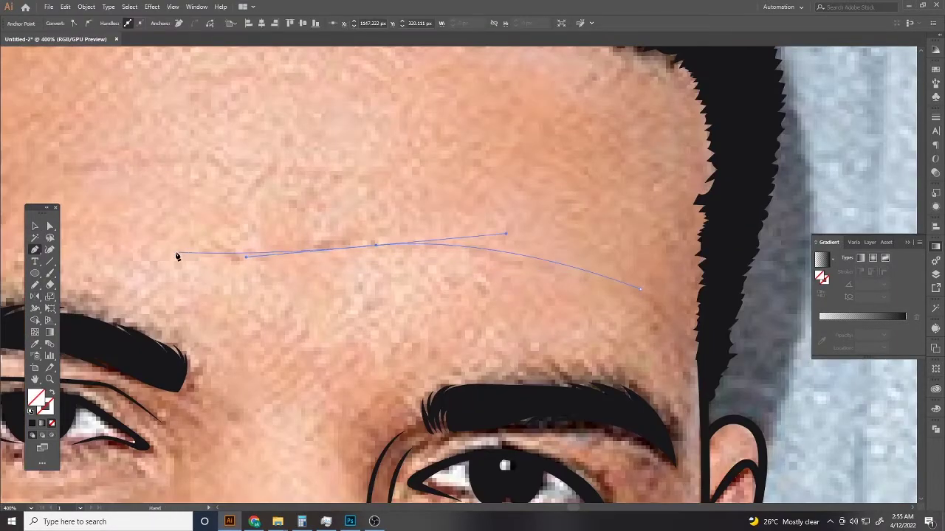
Step: Curve the forehead line and give both forehead lines a tapered profile
{"action": "left_click", "coordinate": [177, 255]}
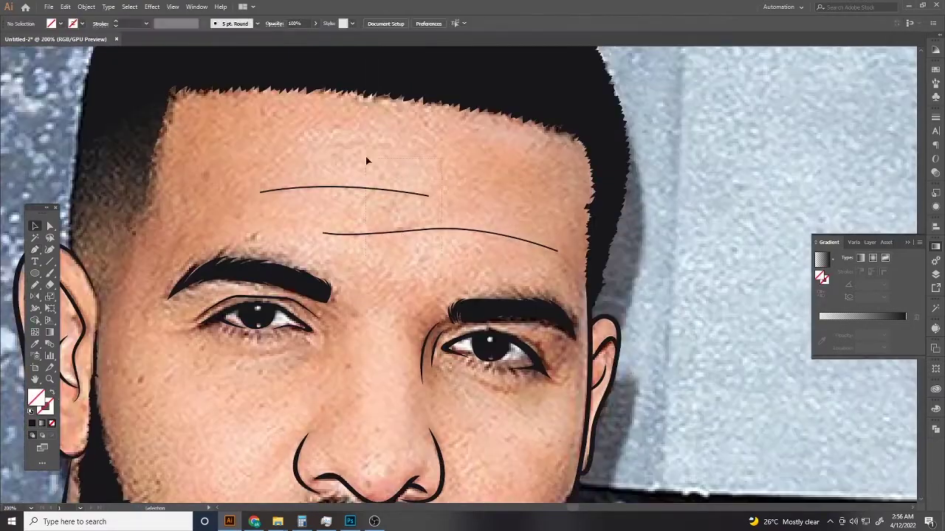
{"action": "left_click_drag", "start_coordinate": [366, 161], "coordinate": [366, 159]}
{"action": "left_click", "coordinate": [177, 23]}
{"action": "left_click", "coordinate": [171, 46]}
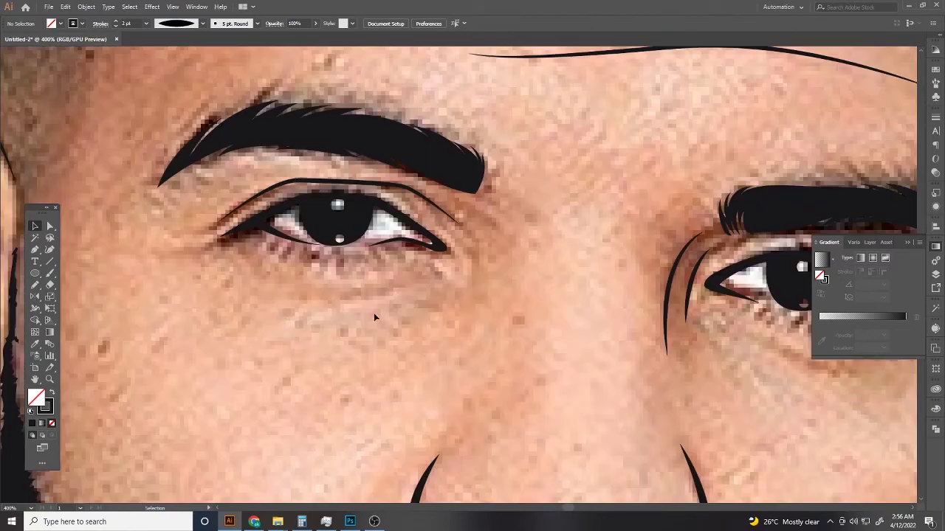
Step: Draw a curved crease beneath the left eye with the Pen tool
{"action": "key", "text": "p"}
{"action": "left_click", "coordinate": [424, 279]}
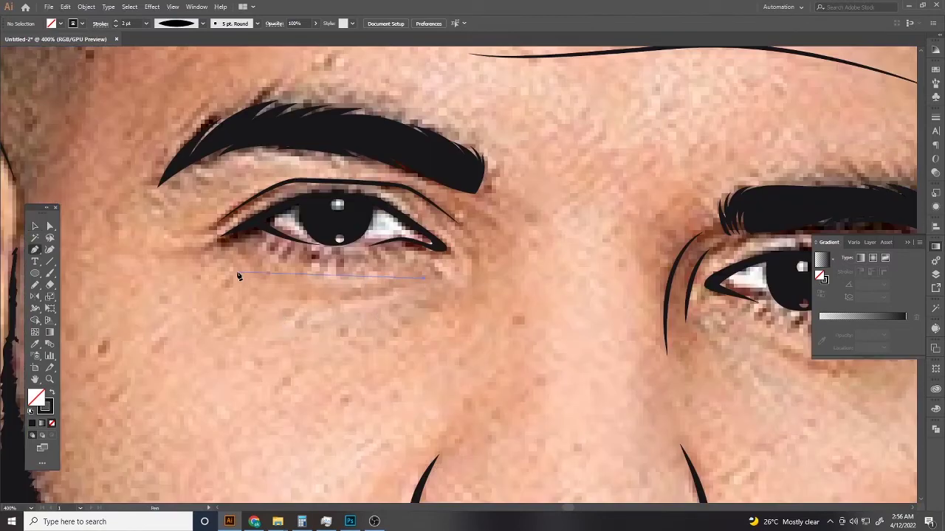
{"action": "left_click_drag", "start_coordinate": [238, 276], "coordinate": [214, 262]}
{"action": "key", "text": "v"}
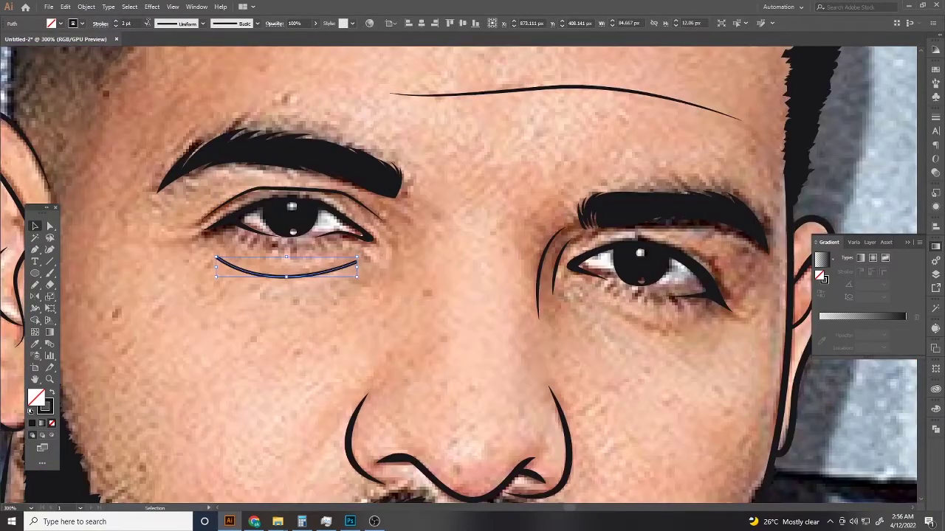
{"action": "key", "text": "ctrl+shift+a"}
{"action": "scroll", "coordinate": [409, 269], "scroll_direction": "down", "scroll_amount": 2}
{"action": "scroll", "coordinate": [410, 268], "scroll_direction": "up", "scroll_amount": 4}
Step: Draw a curved crease under the right eye and give it a tapered profile
{"action": "key", "text": "shift+w"}
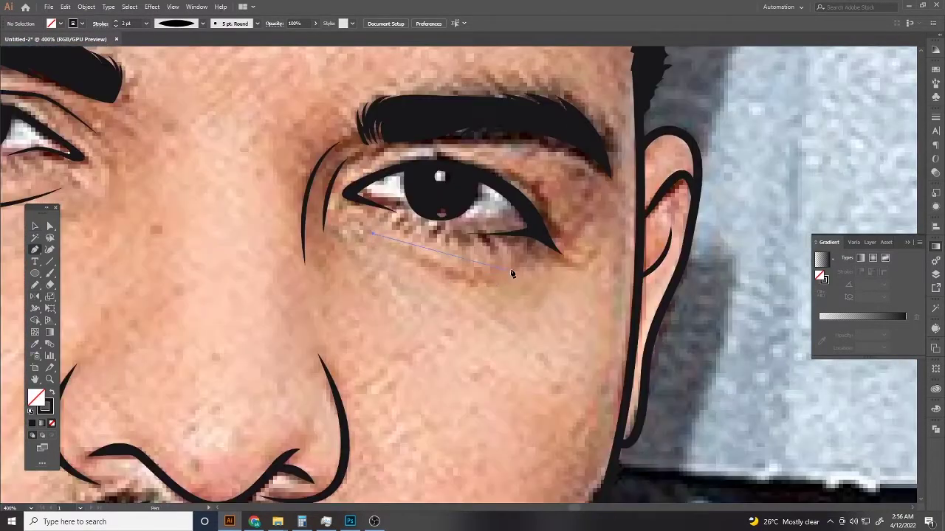
{"action": "left_click_drag", "start_coordinate": [512, 274], "coordinate": [539, 247]}
{"action": "scroll", "coordinate": [513, 274], "scroll_direction": "down", "scroll_amount": 1}
{"action": "left_click", "coordinate": [177, 23]}
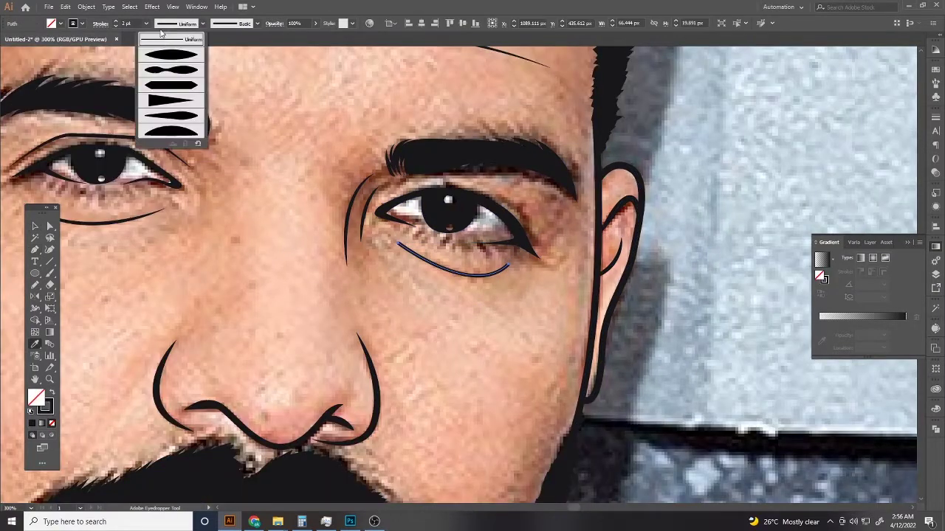
{"action": "left_click", "coordinate": [170, 54]}
{"action": "scroll", "coordinate": [443, 295], "scroll_direction": "down", "scroll_amount": 2}
{"action": "key", "text": "ctrl+shift+a"}
{"action": "scroll", "coordinate": [570, 313], "scroll_direction": "down", "scroll_amount": 3}
{"action": "key", "text": "a"}
{"action": "scroll", "coordinate": [635, 310], "scroll_direction": "down", "scroll_amount": 1}
Step: Apply Object > Expand Appearance to the tapered forehead lines
{"action": "key", "text": "v"}
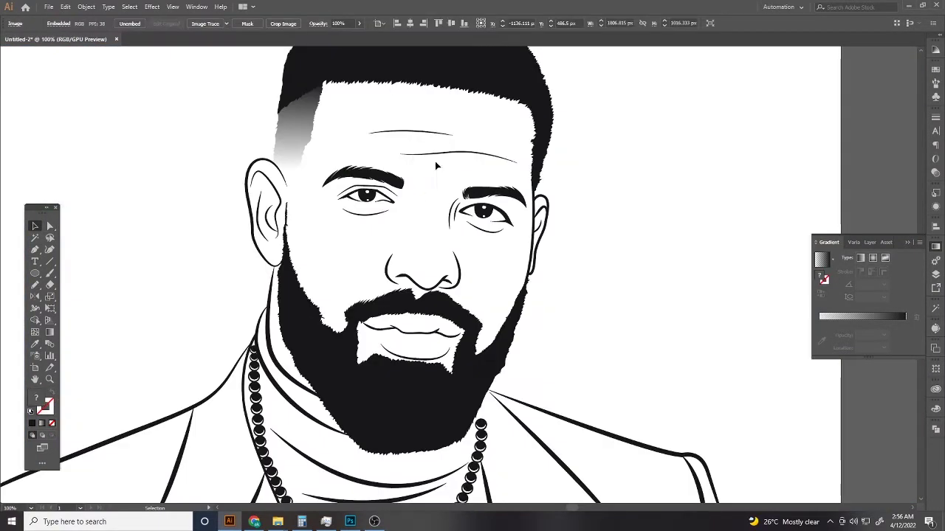
{"action": "left_click", "coordinate": [458, 153]}
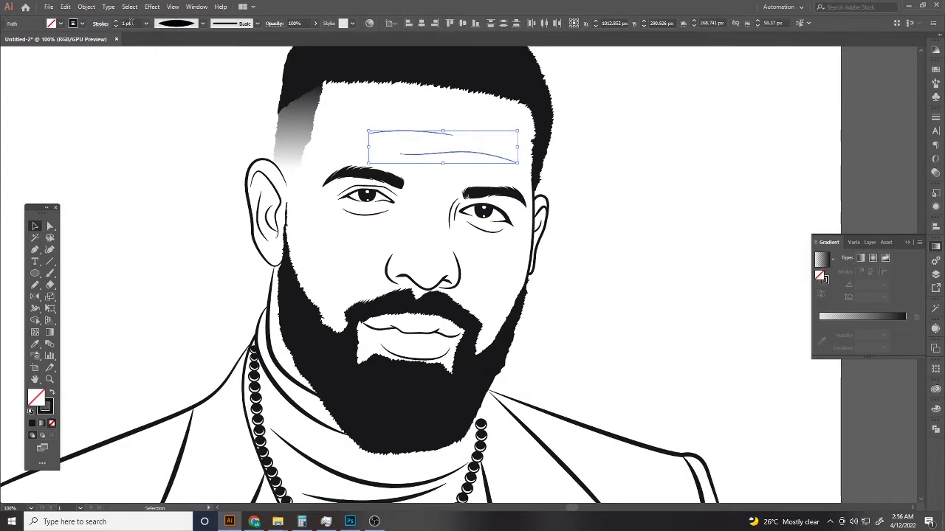
{"action": "left_click", "coordinate": [95, 7]}
{"action": "left_click", "coordinate": [183, 131]}
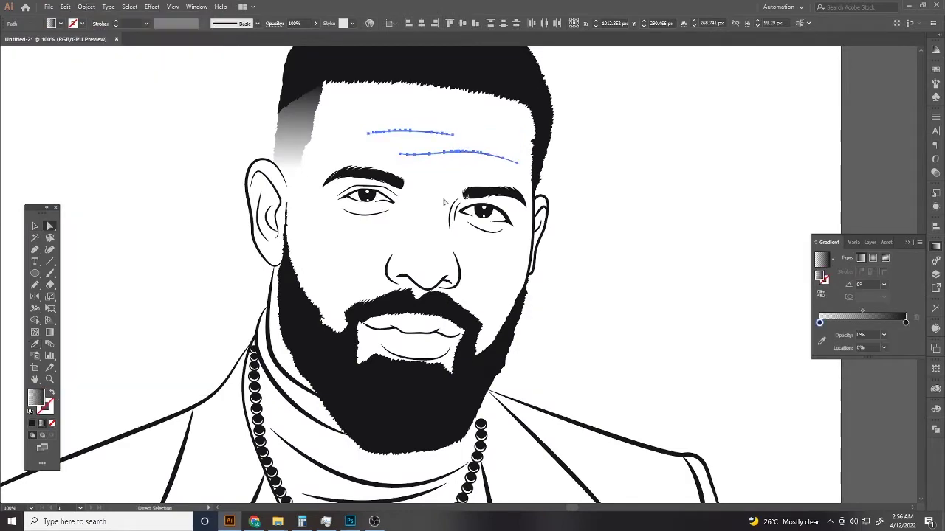